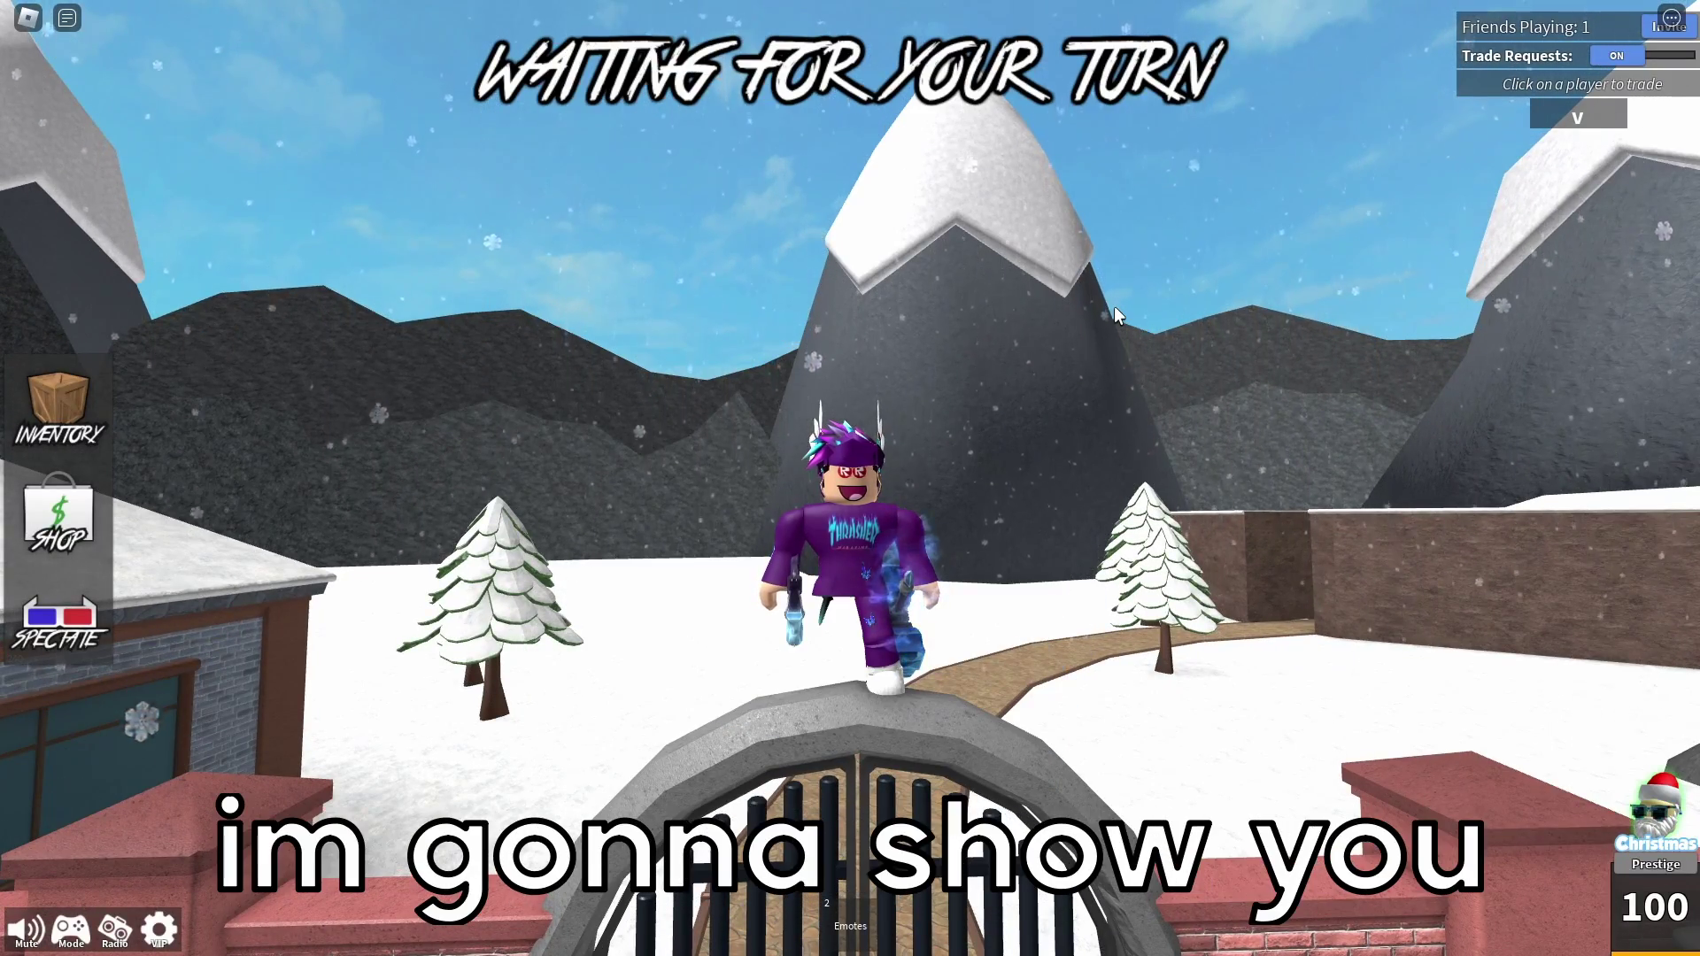
# Download nvidiaProfileInspector.zip from the GitHub release assets.
pyautogui.press('space')
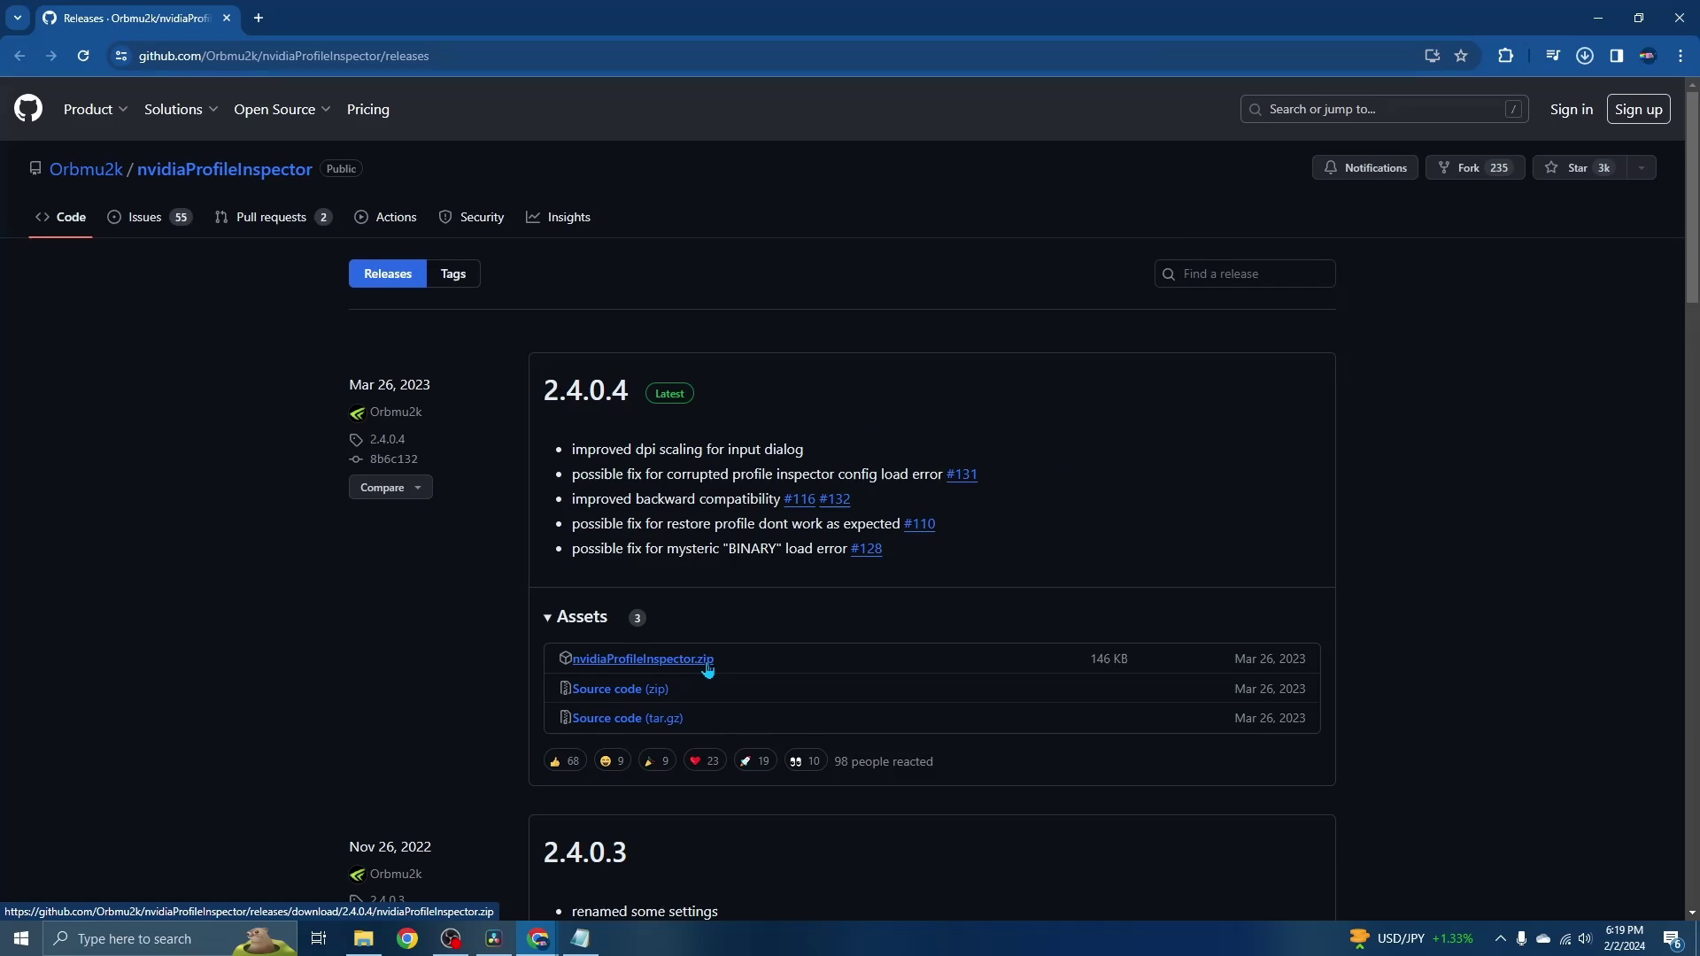
pyautogui.click(1181, 453)
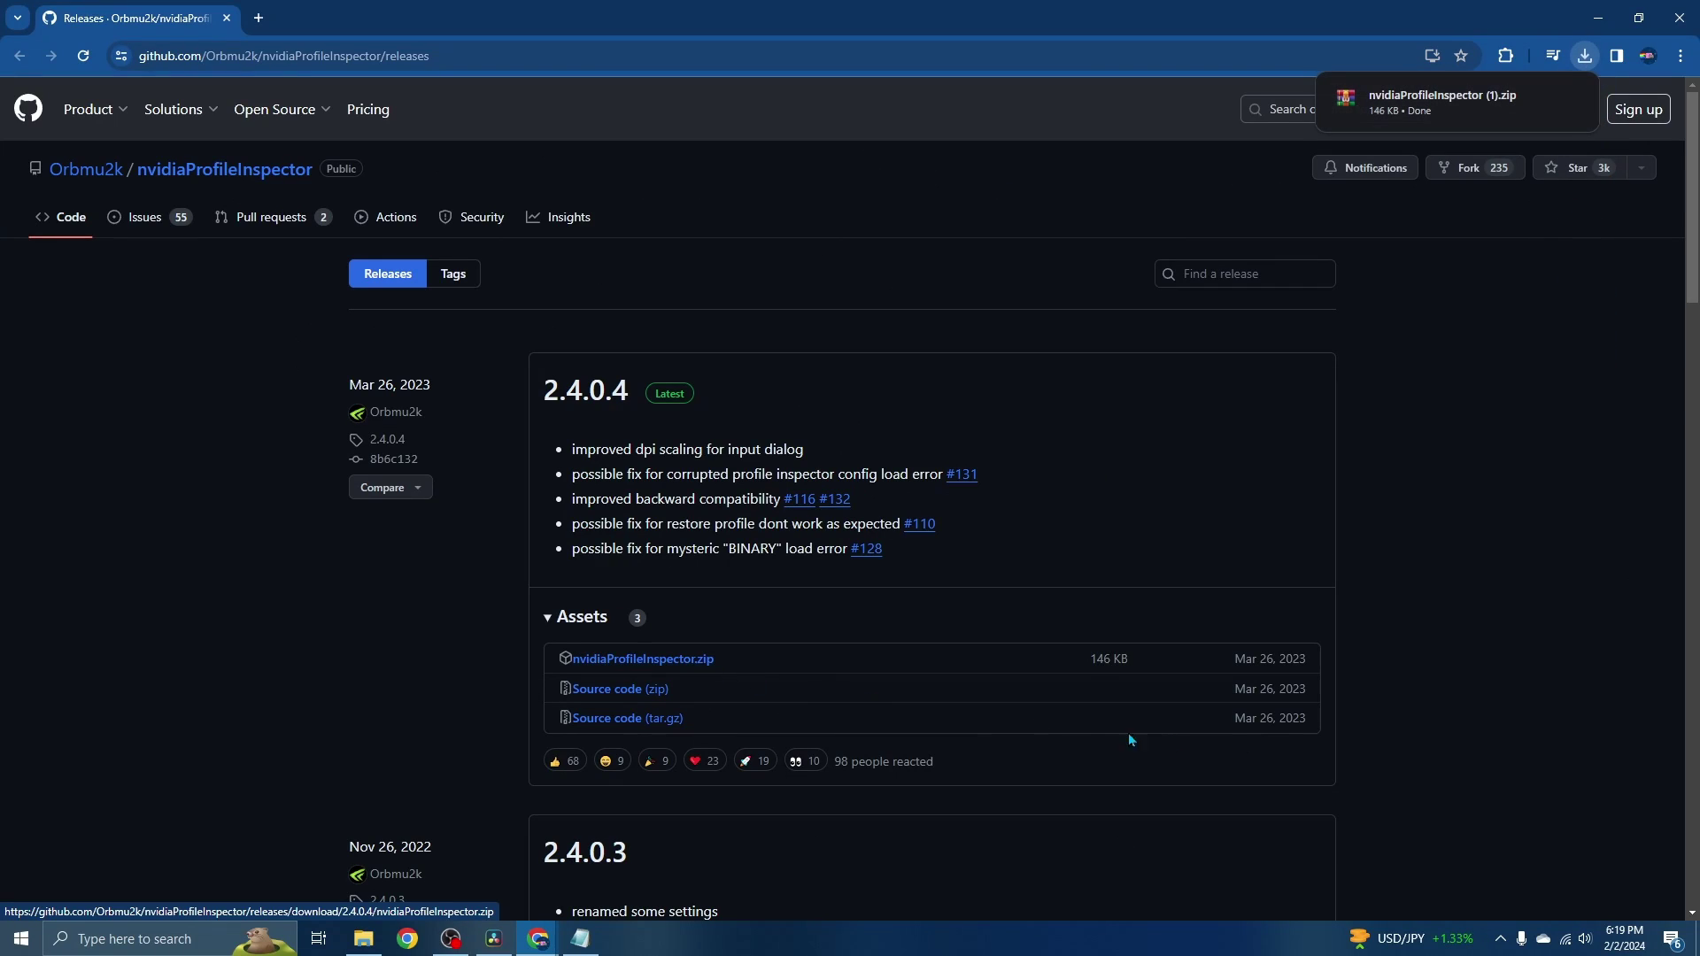
pyautogui.click(1585, 54)
pyautogui.click(1638, 18)
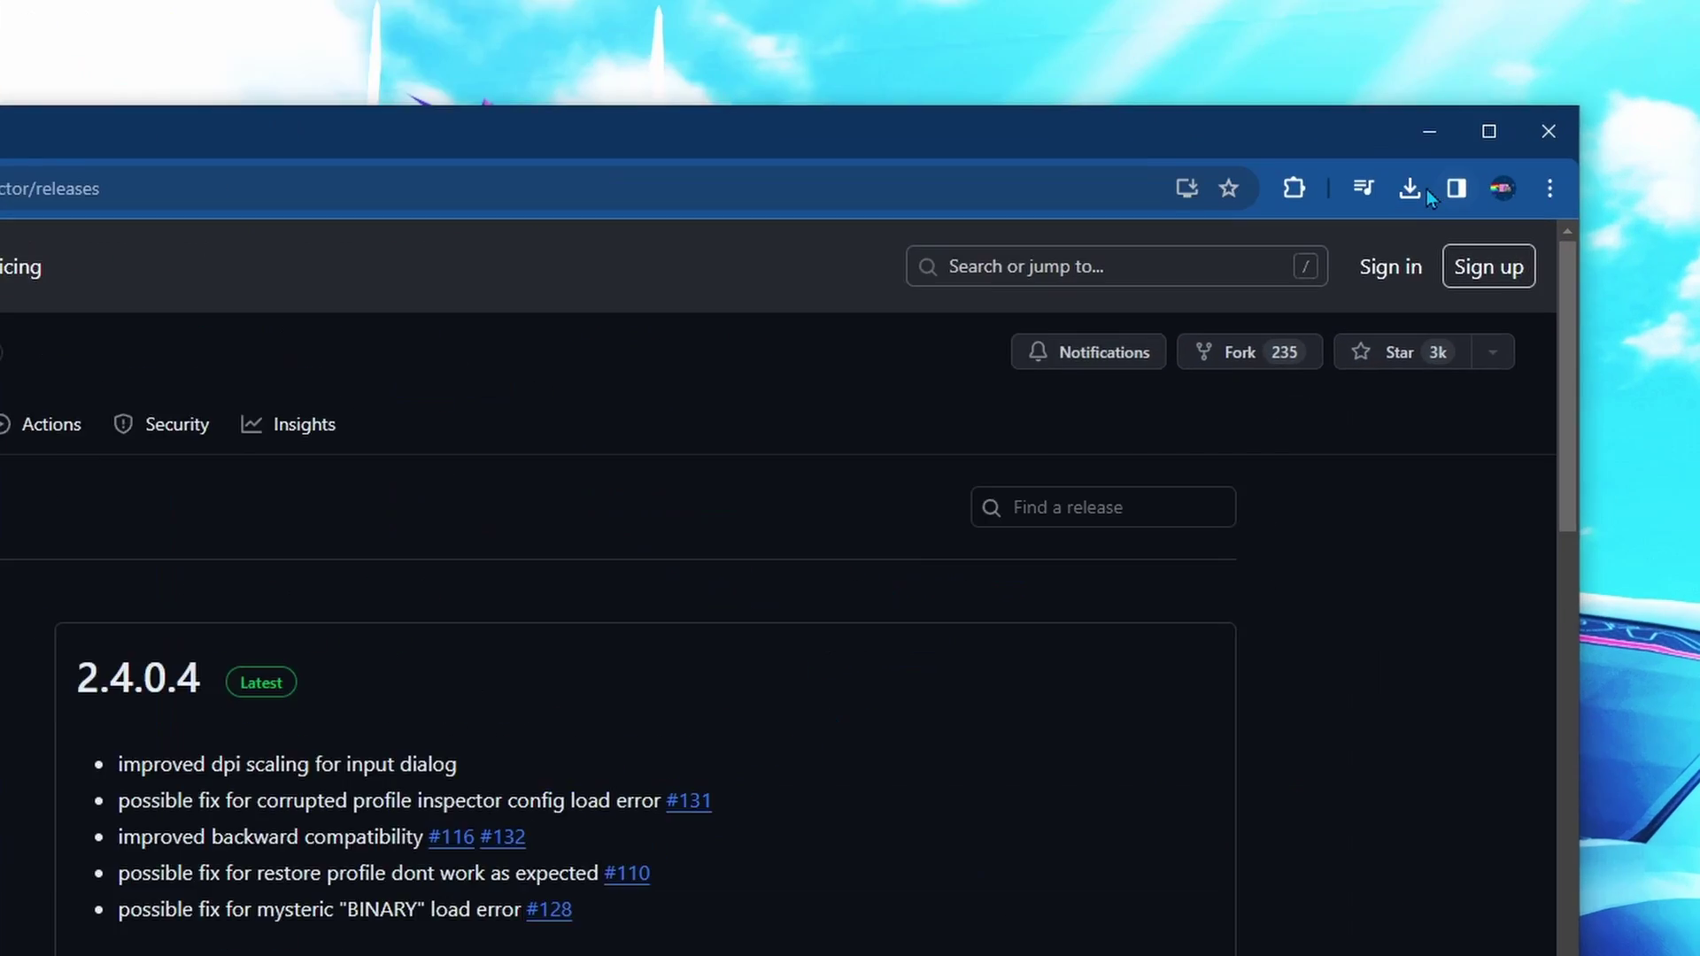
pyautogui.click(1494, 69)
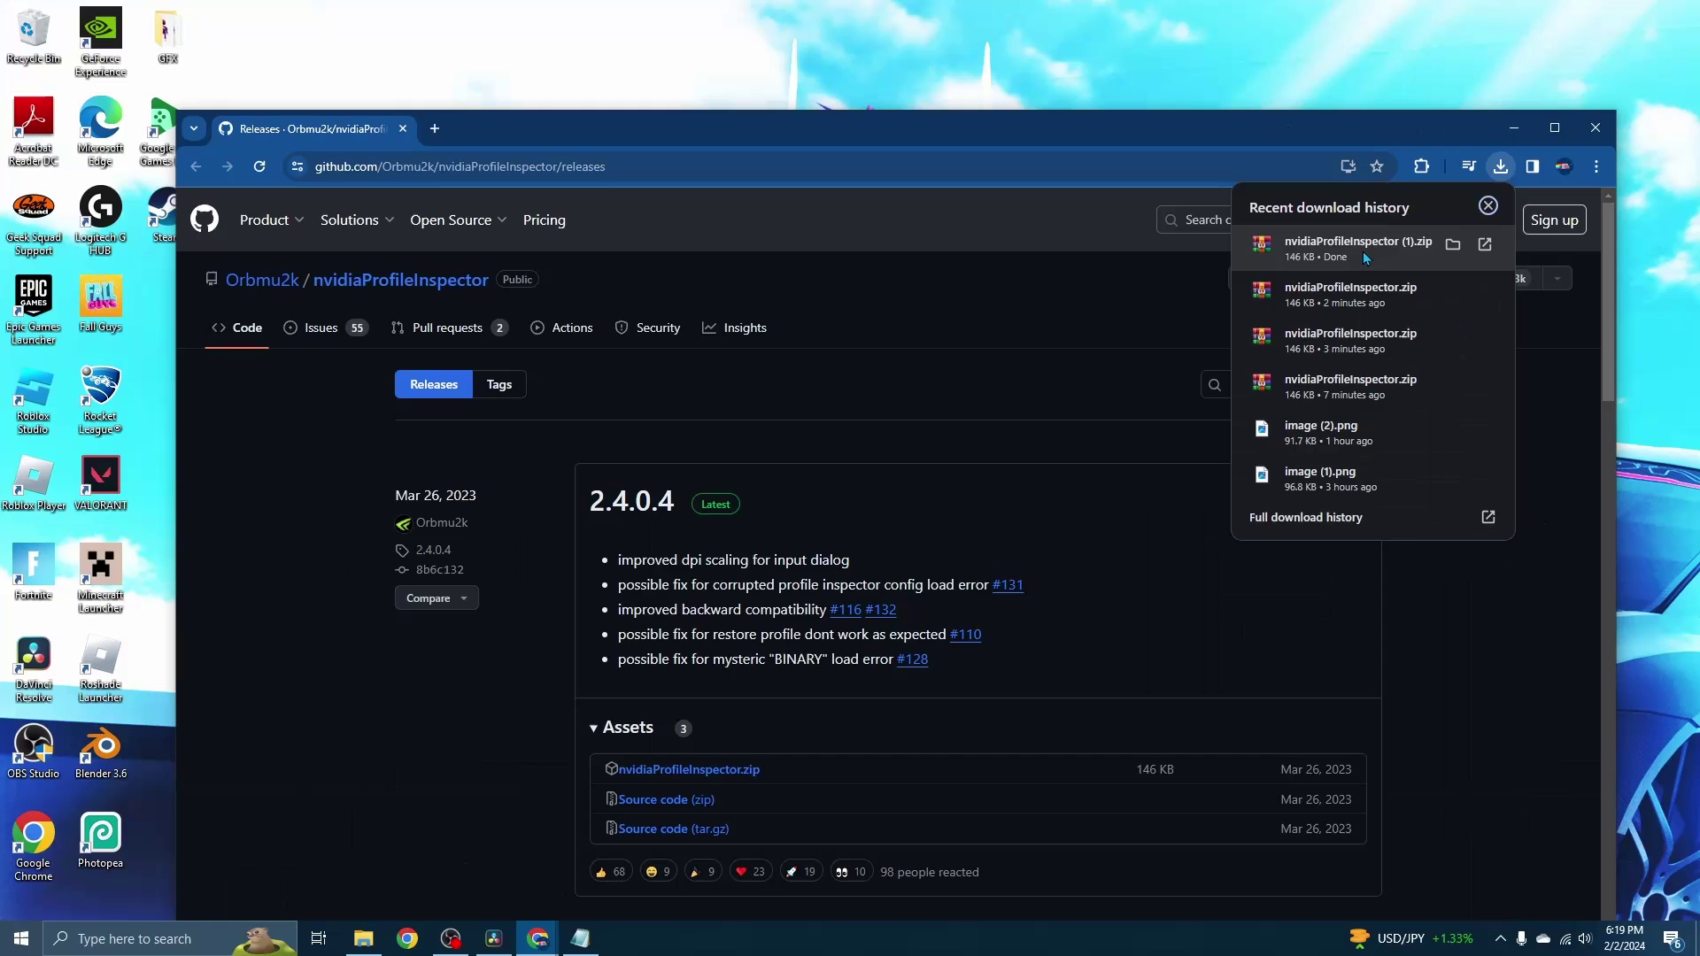
# Move nvidiaProfileInspector.zip onto the desktop and extract it there.
pyautogui.moveTo(710, 510); pyautogui.dragTo(0, 128)
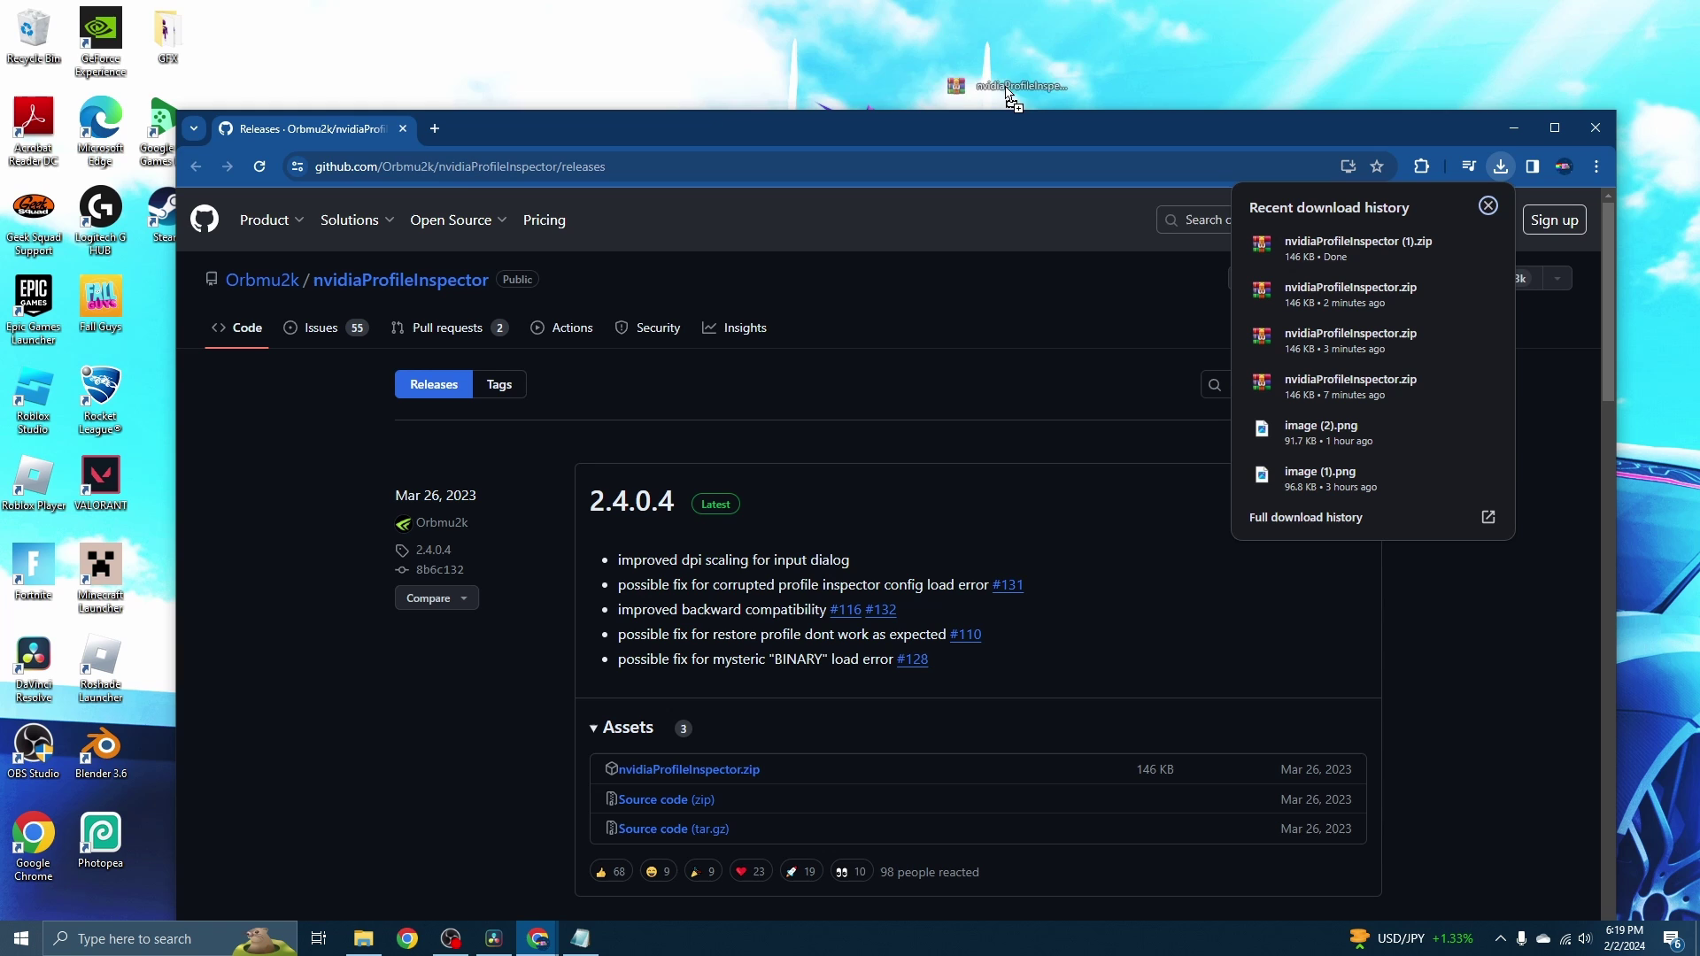
pyautogui.moveTo(815, 72); pyautogui.dragTo(823, 71)
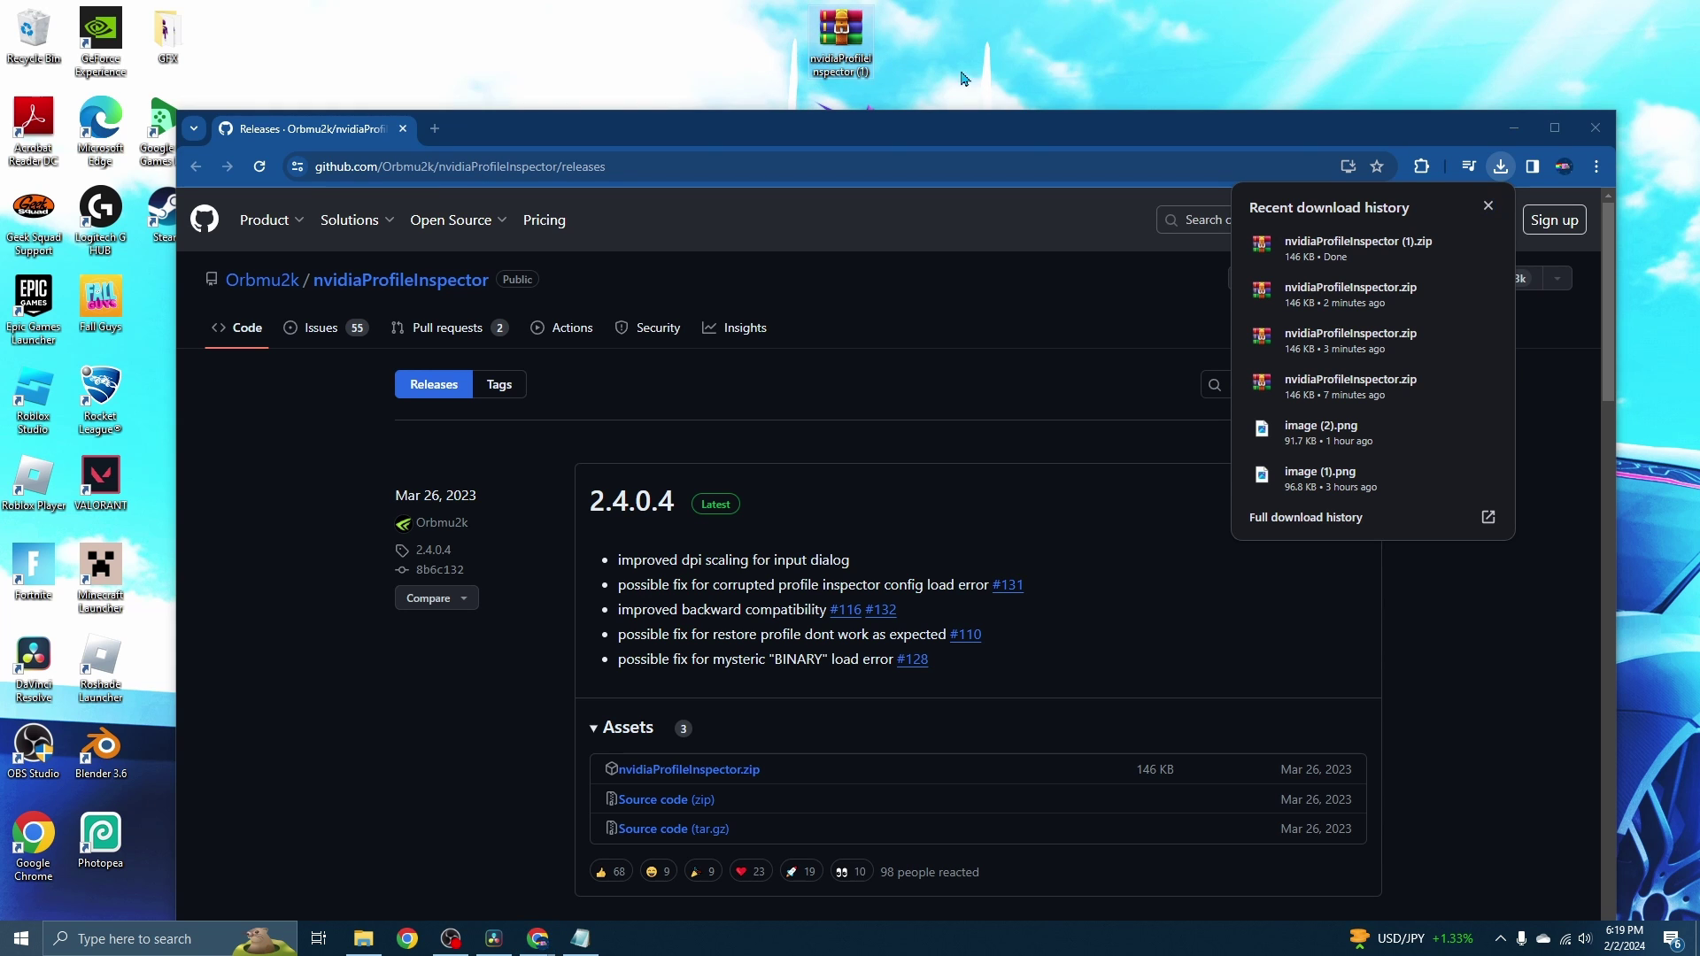
pyautogui.click(1496, 133)
pyautogui.click(1210, 172)
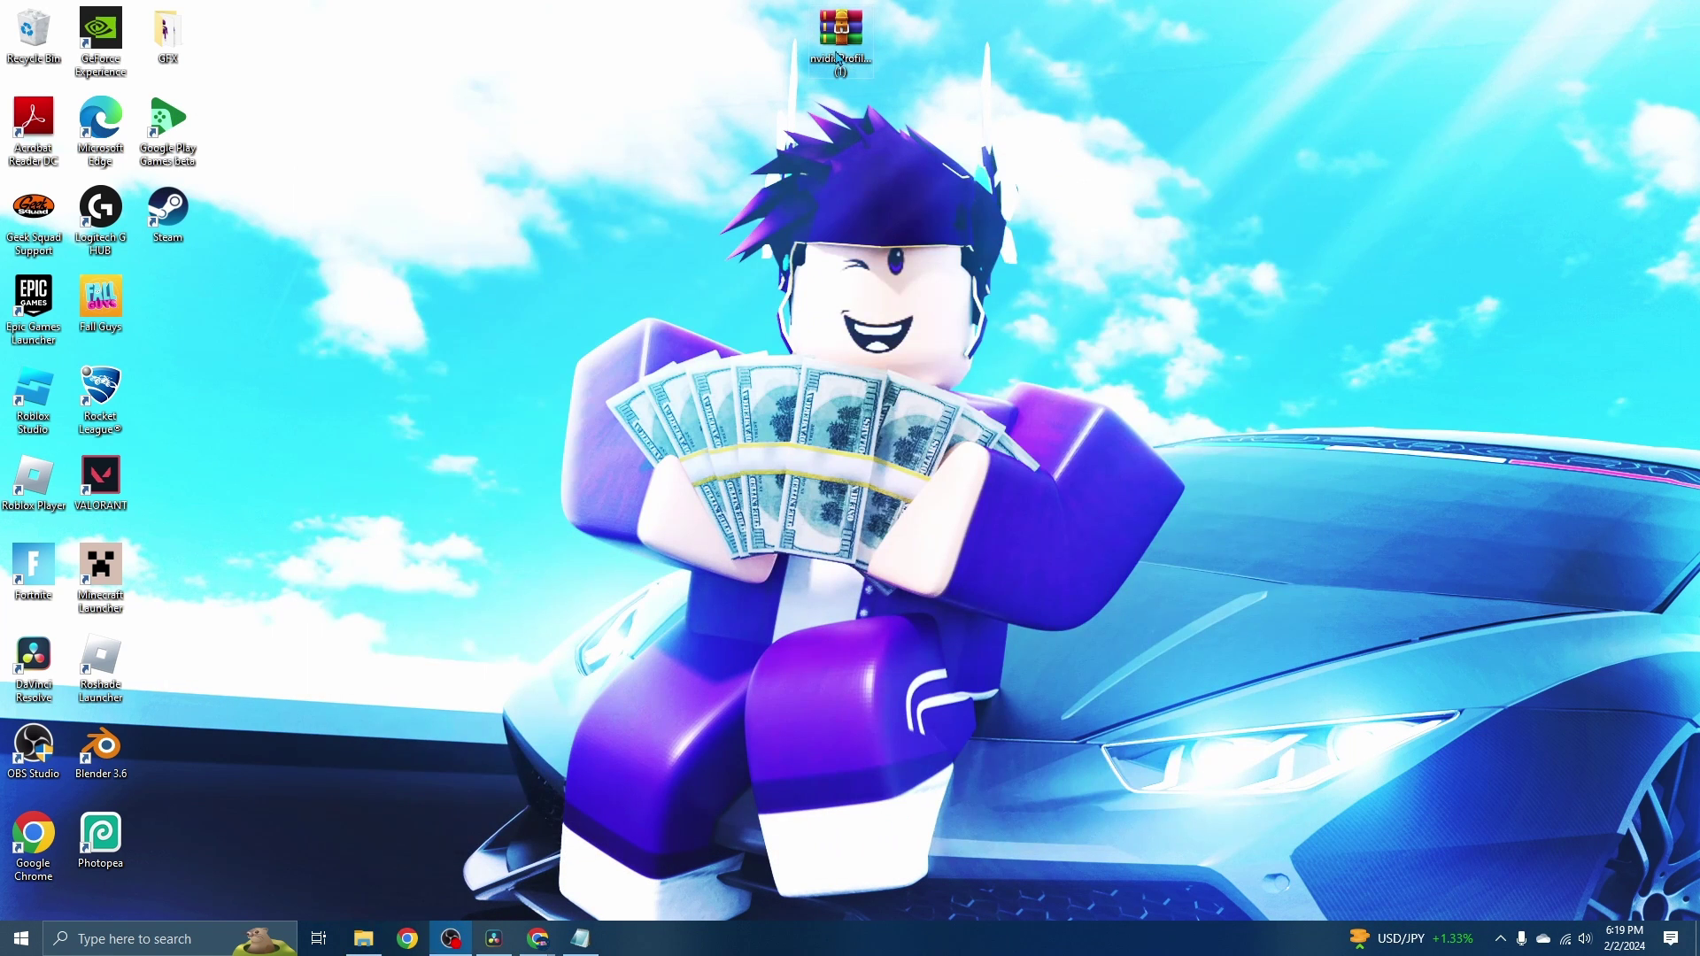
pyautogui.rightClick(838, 56)
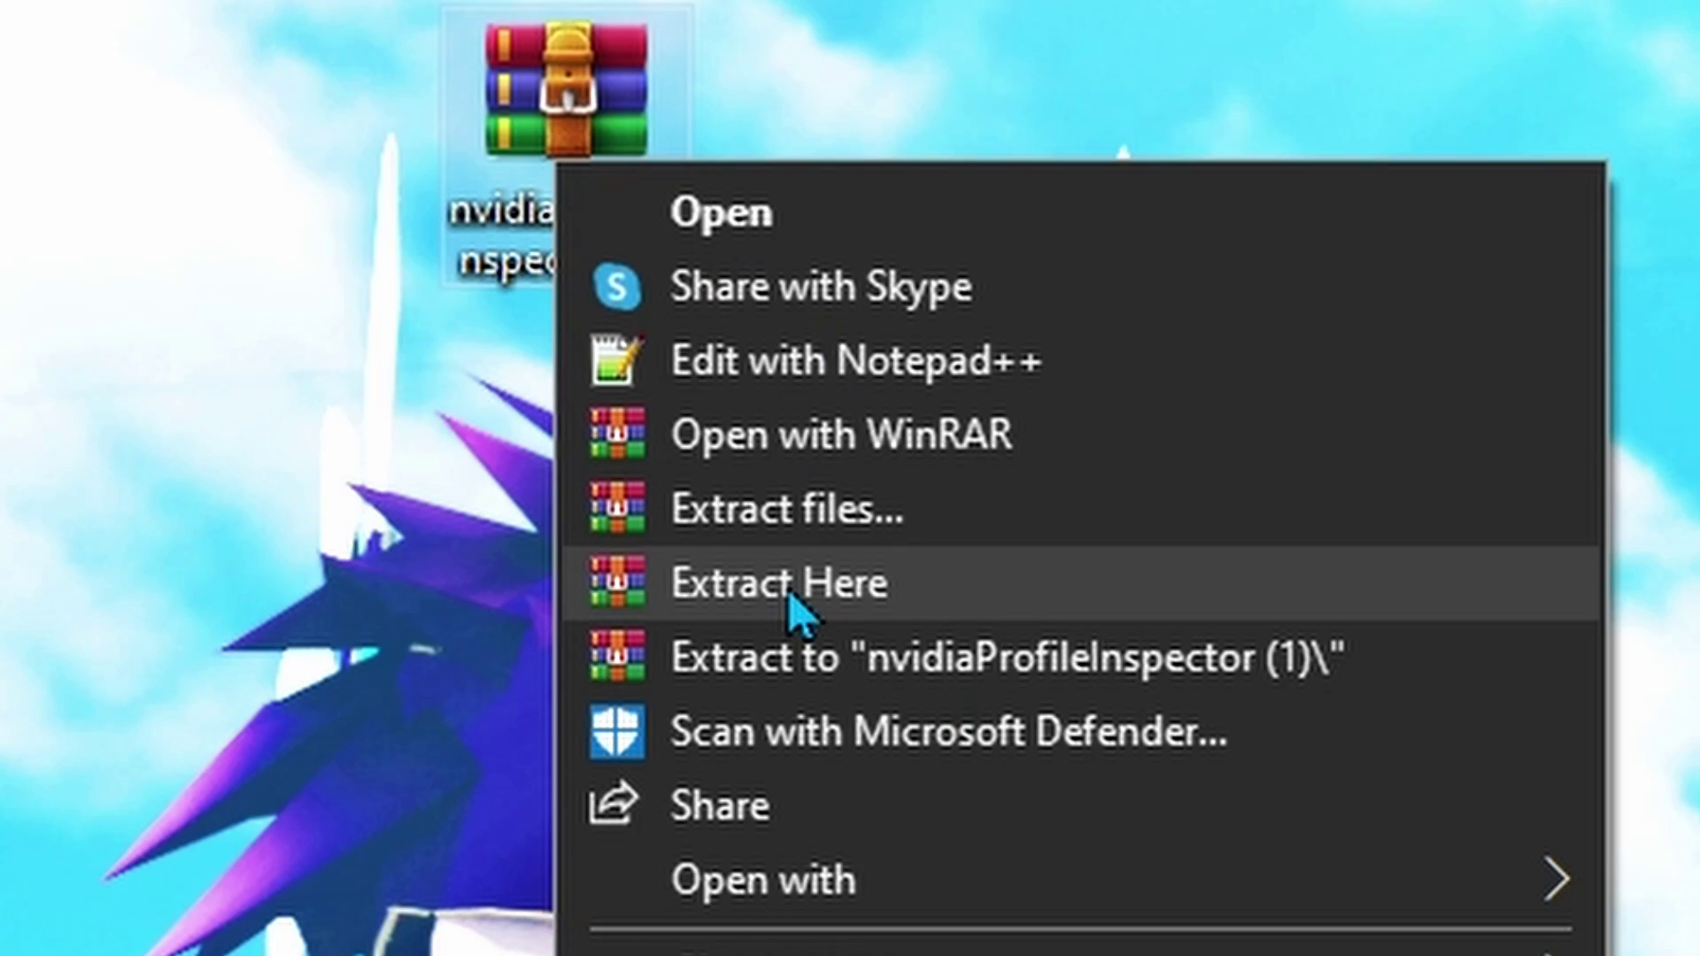
pyautogui.click(789, 595)
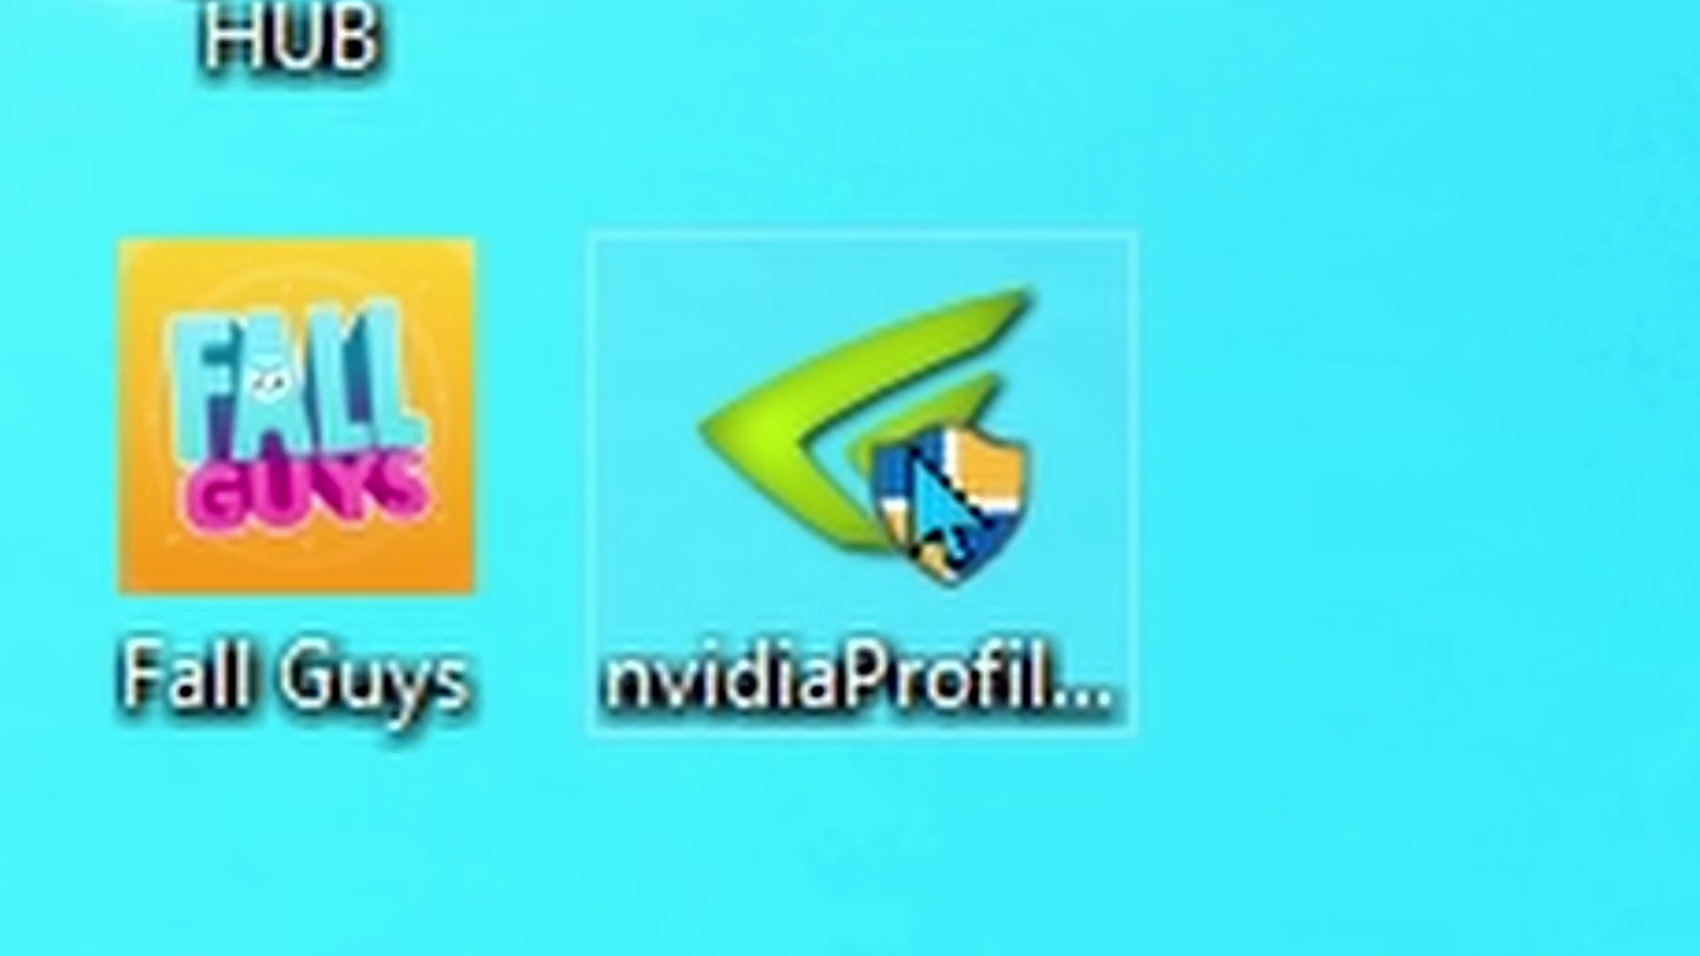
# In Profile Inspector, set 'Ansel flags for enabled applications' to ANSEL_ALLOWLISTED_ALLOWED, apply, then close.
pyautogui.doubleClick(919, 515)
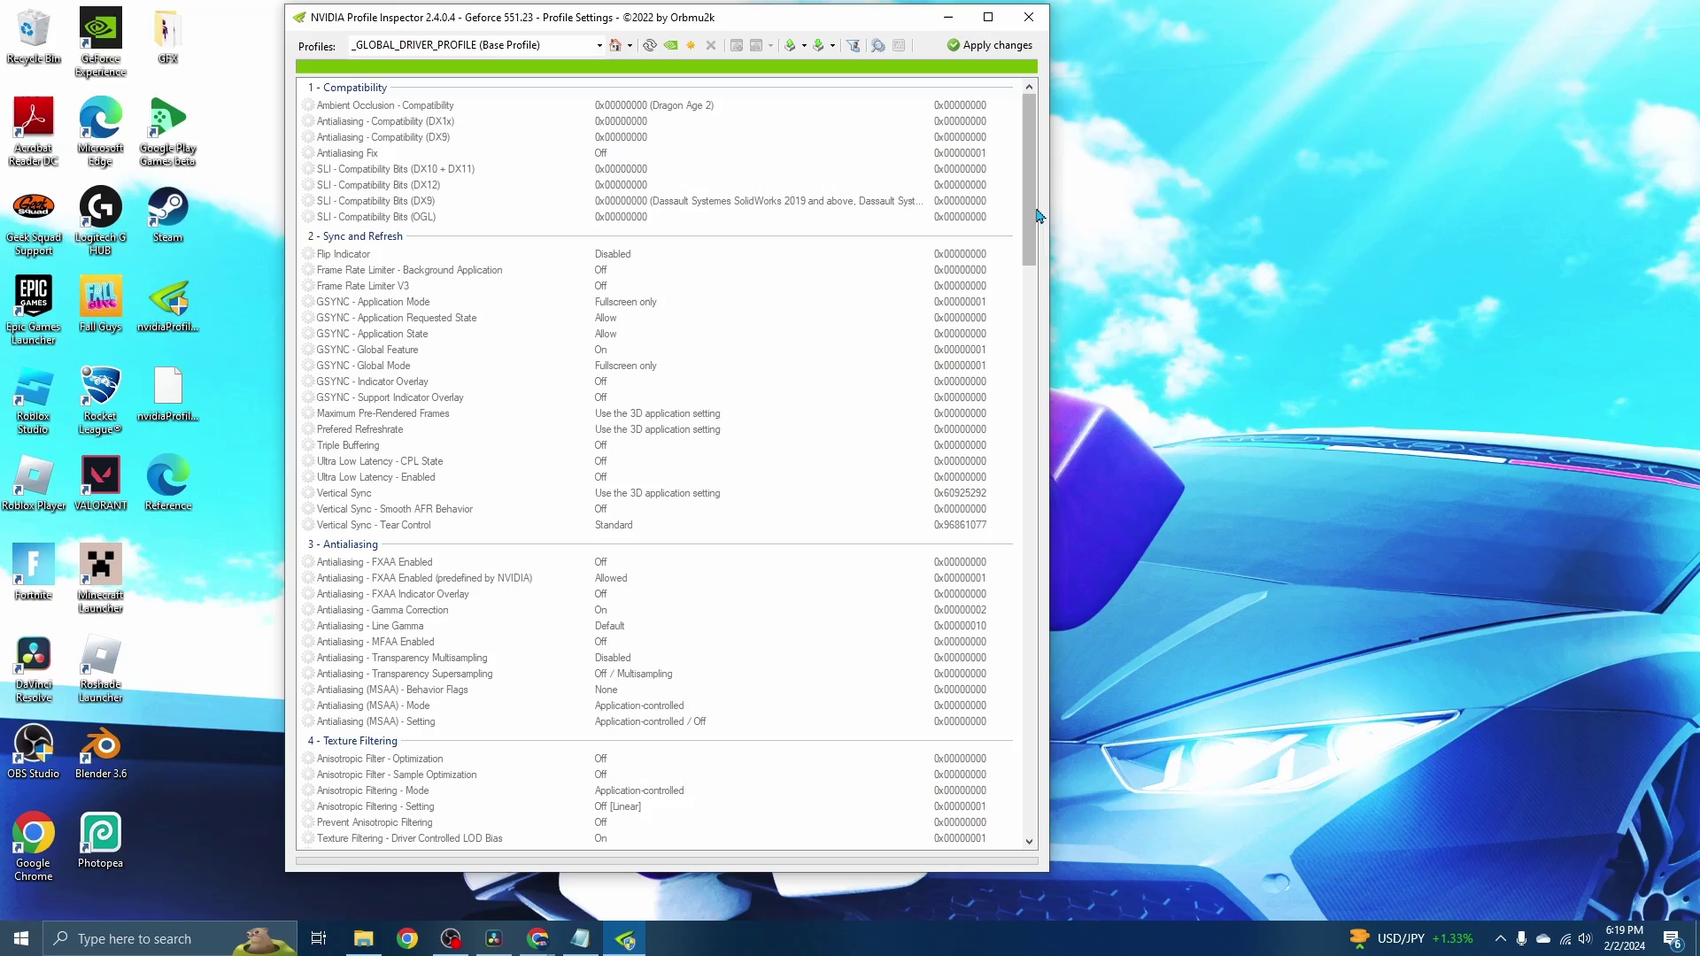
pyautogui.moveTo(1038, 215); pyautogui.dragTo(1017, 536)
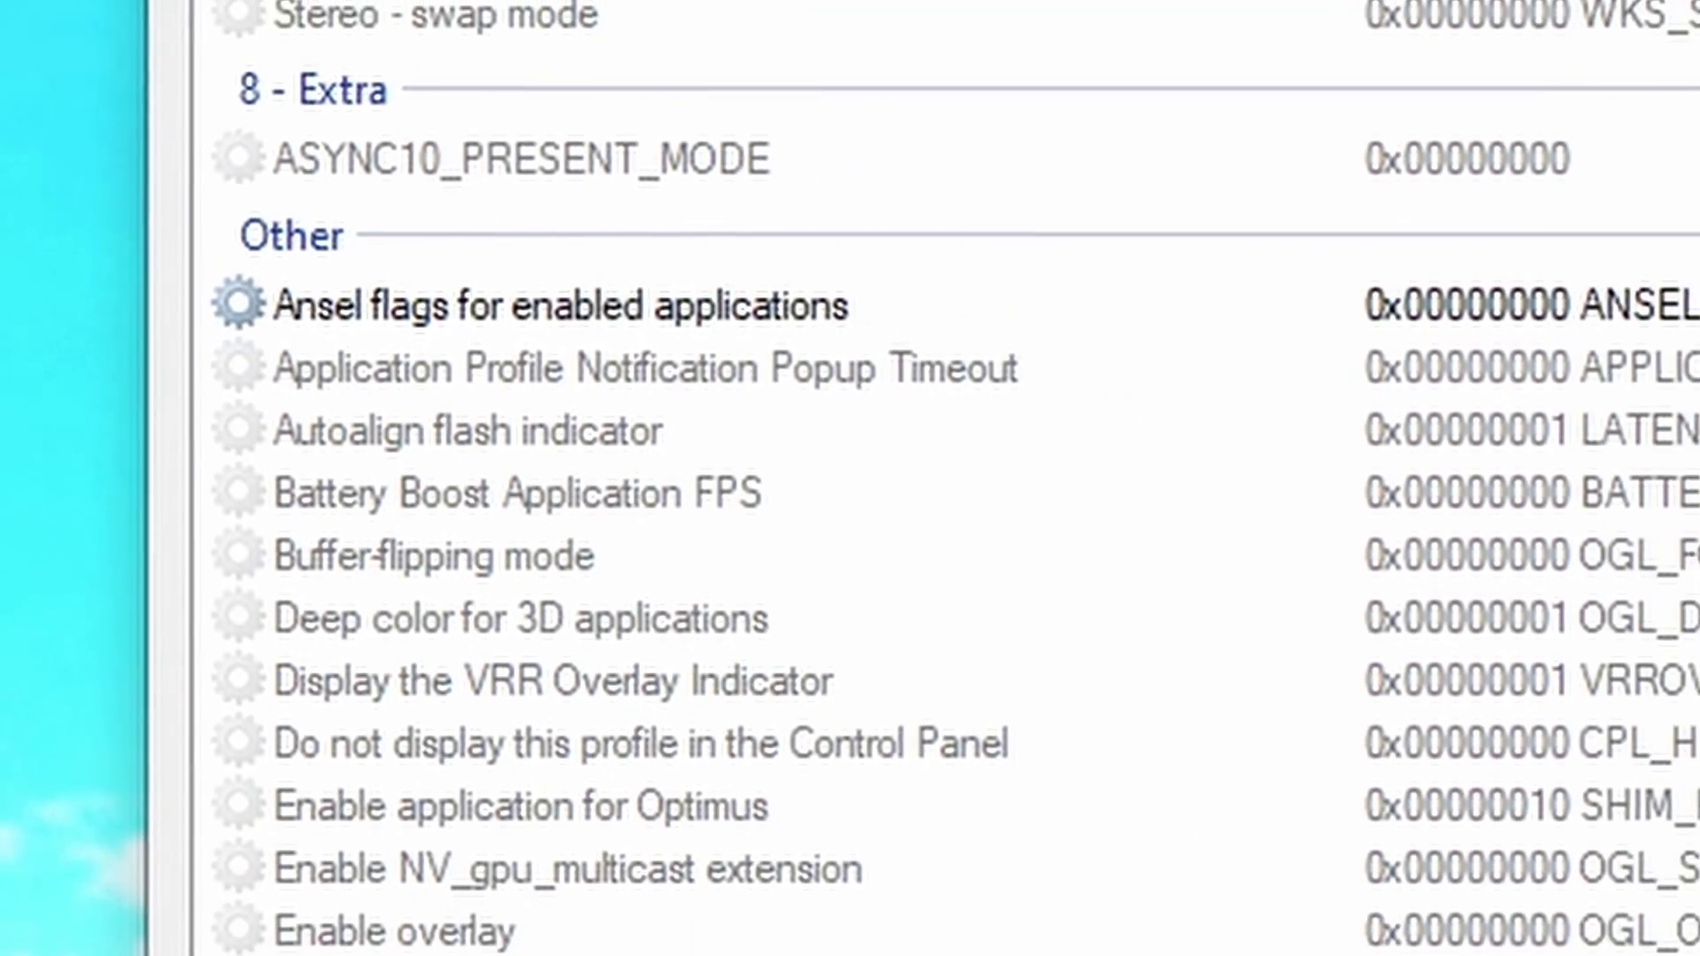
pyautogui.click(1640, 304)
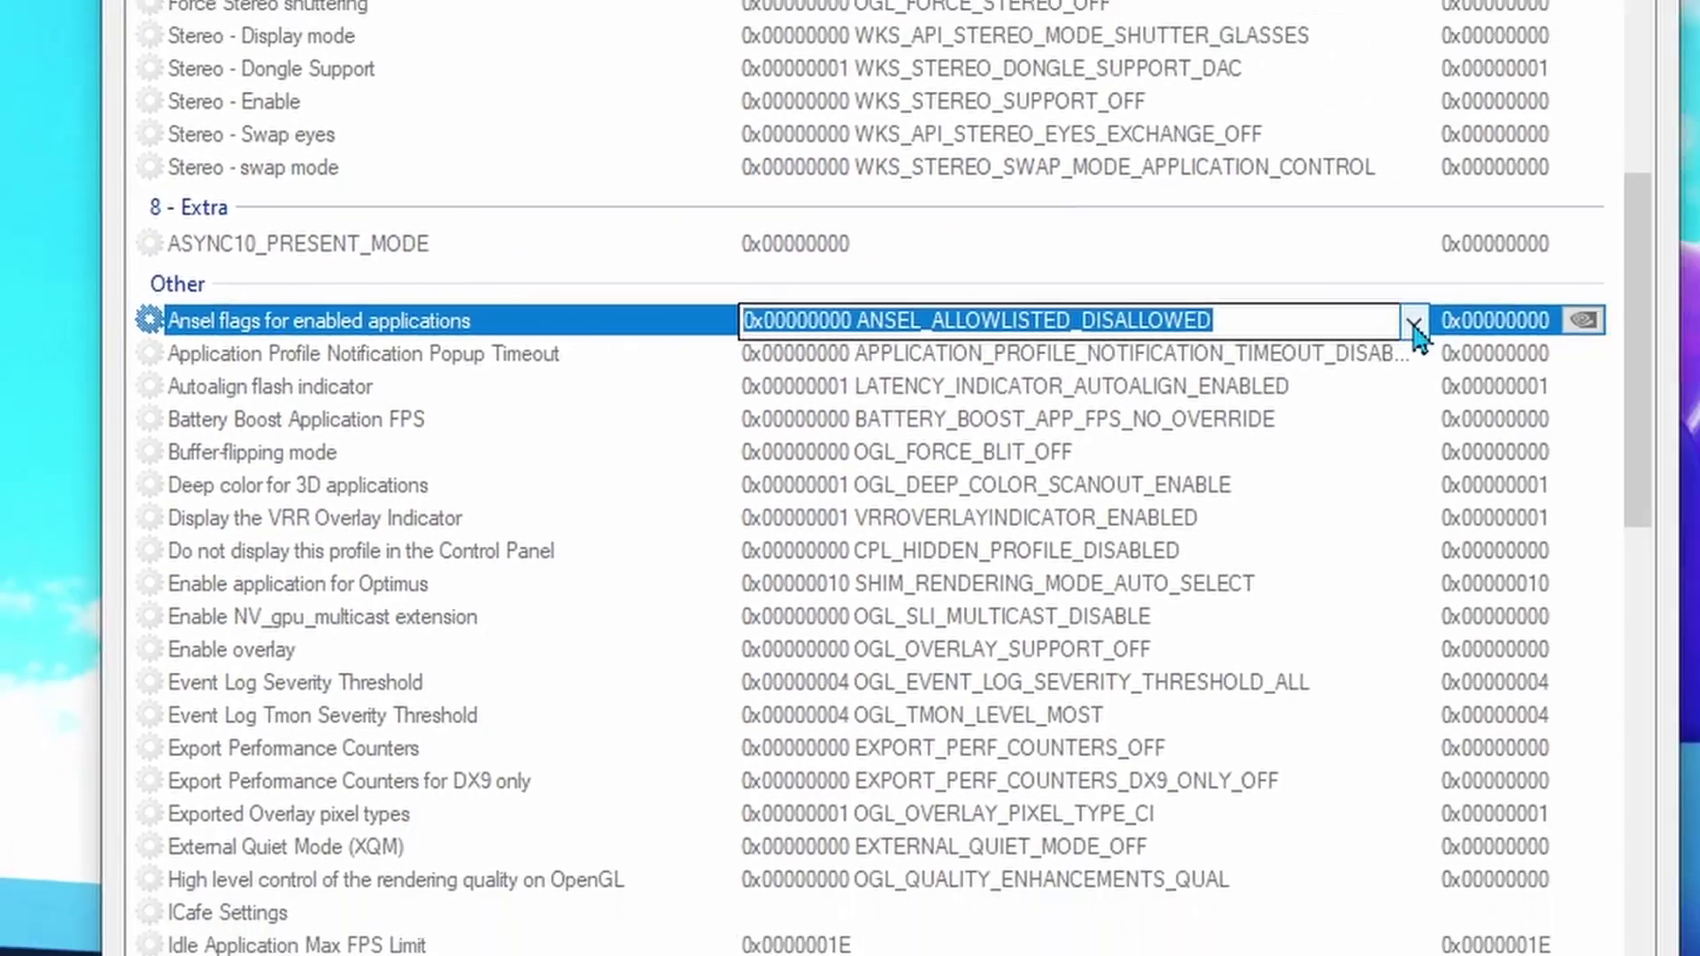
pyautogui.click(1413, 324)
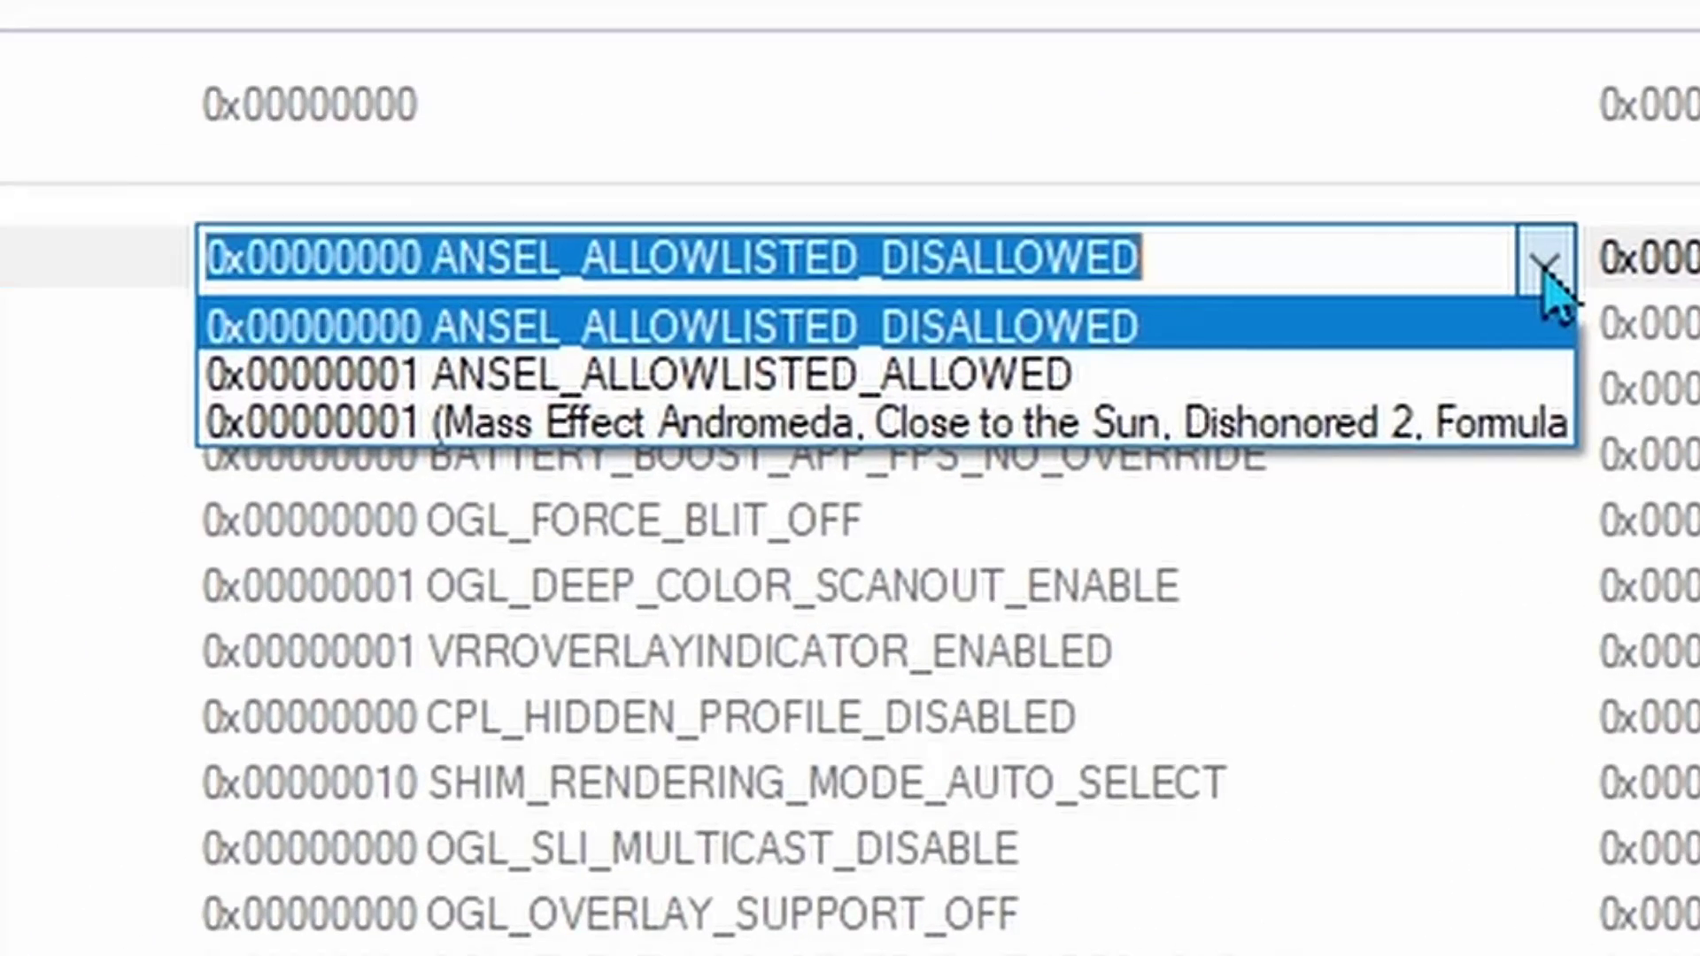
pyautogui.click(1274, 374)
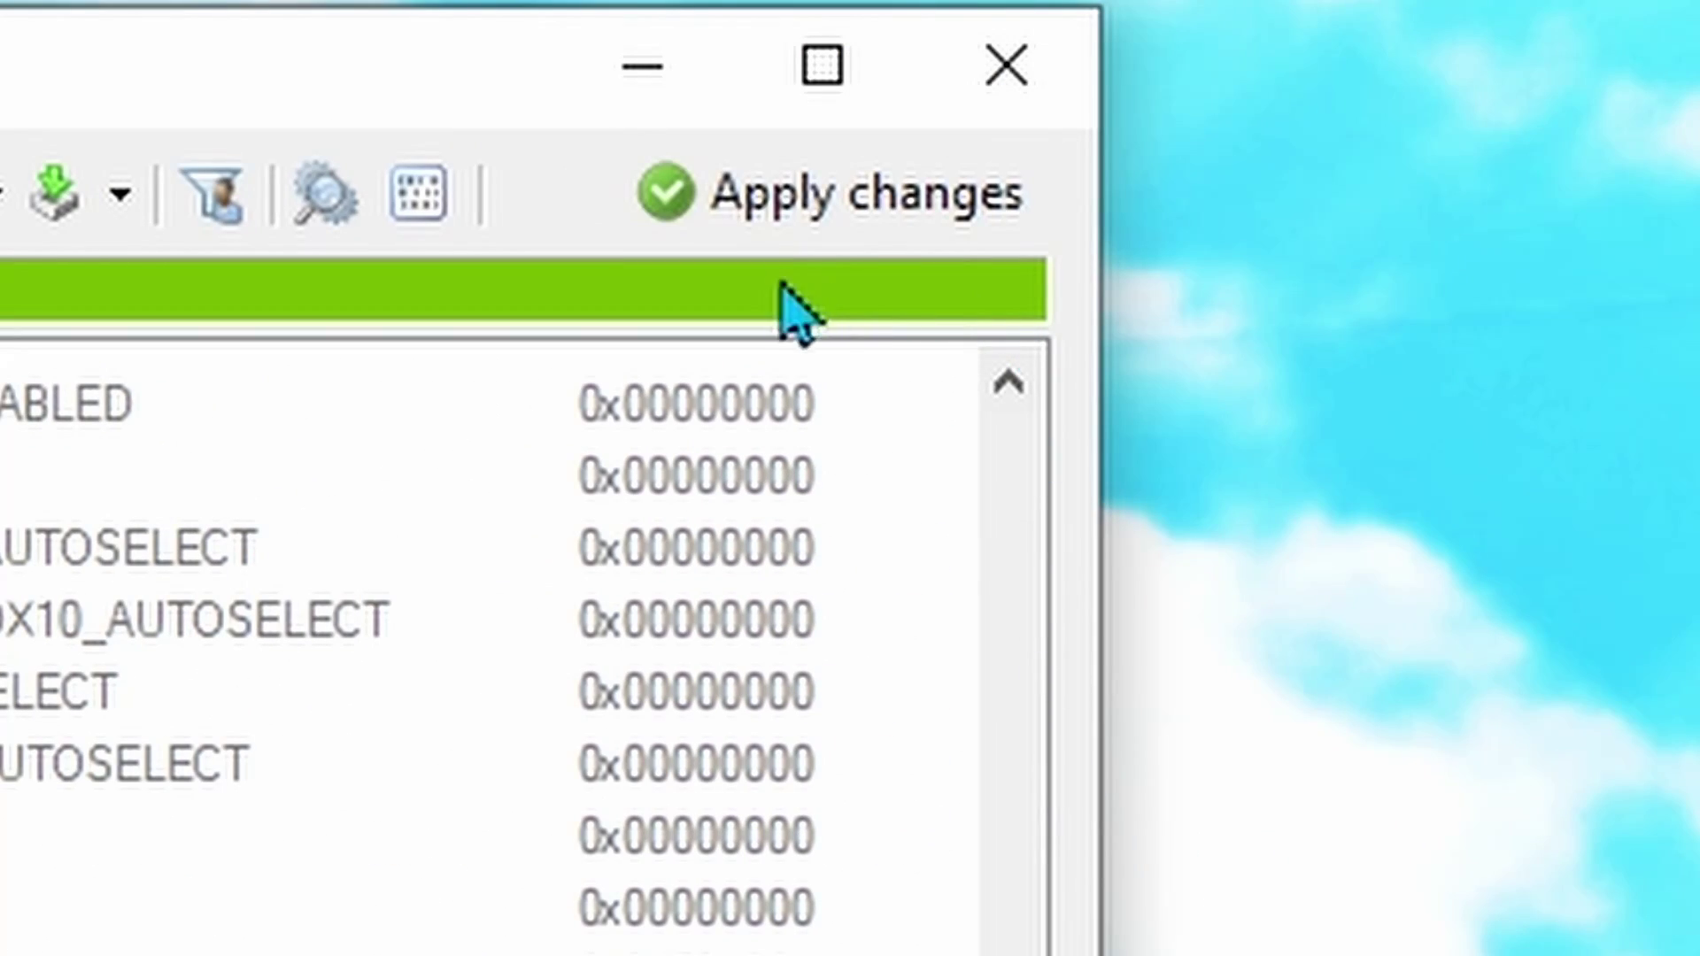
pyautogui.click(833, 197)
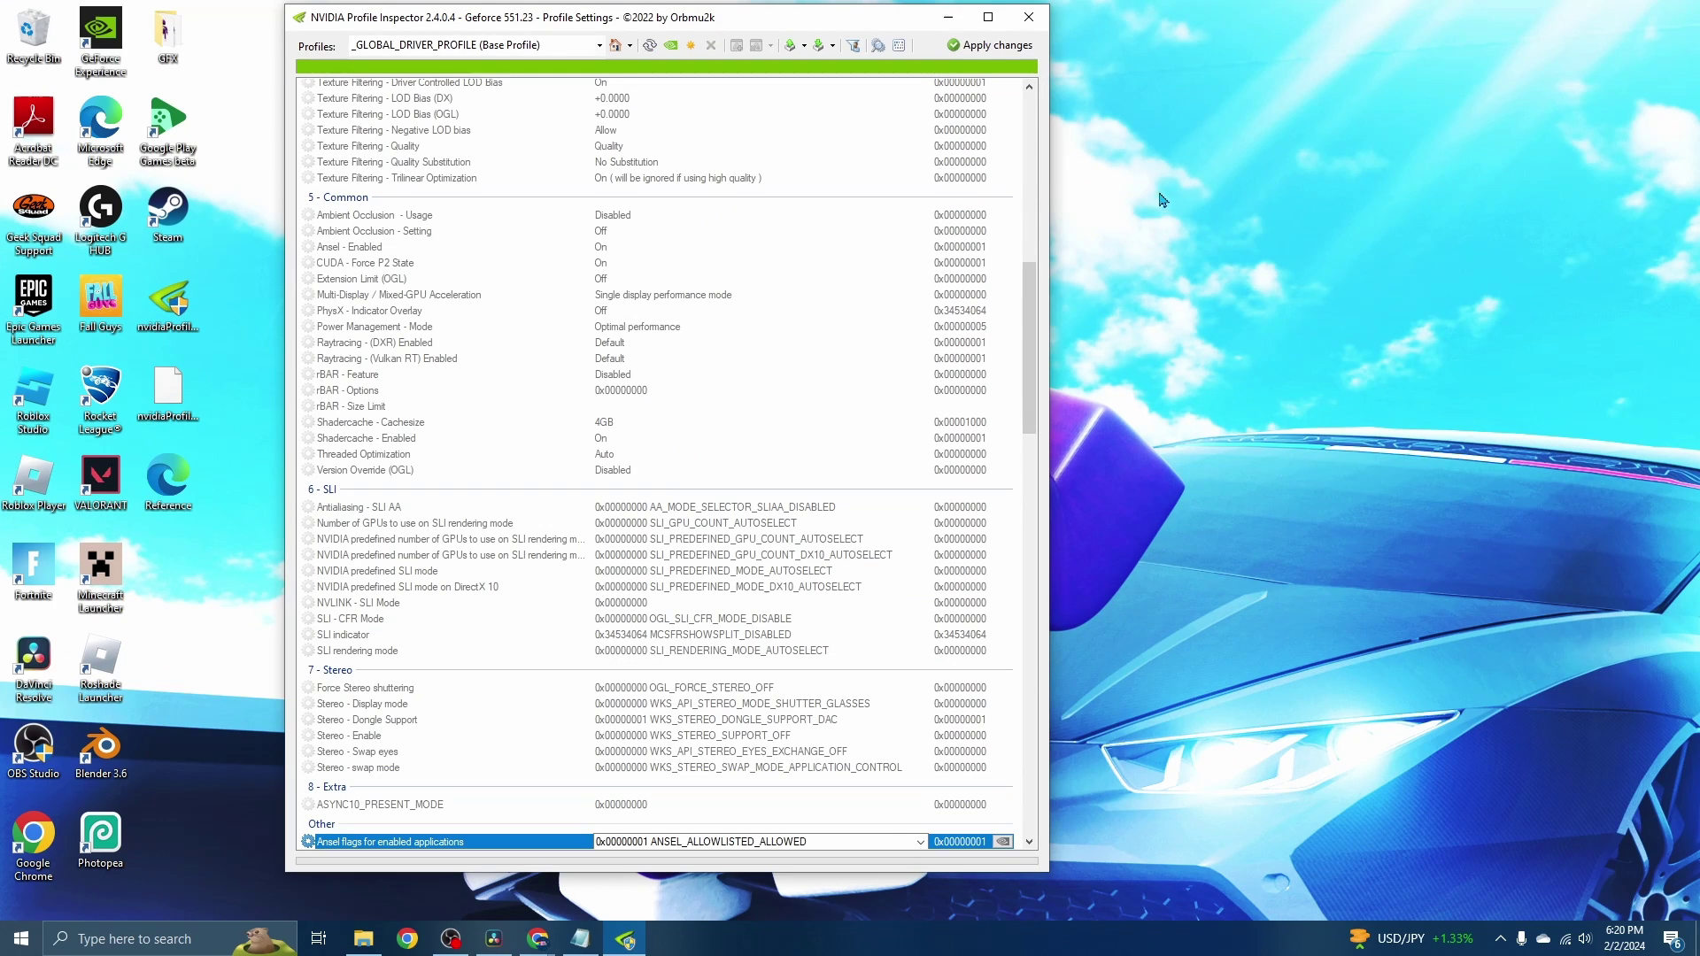
pyautogui.click(1027, 17)
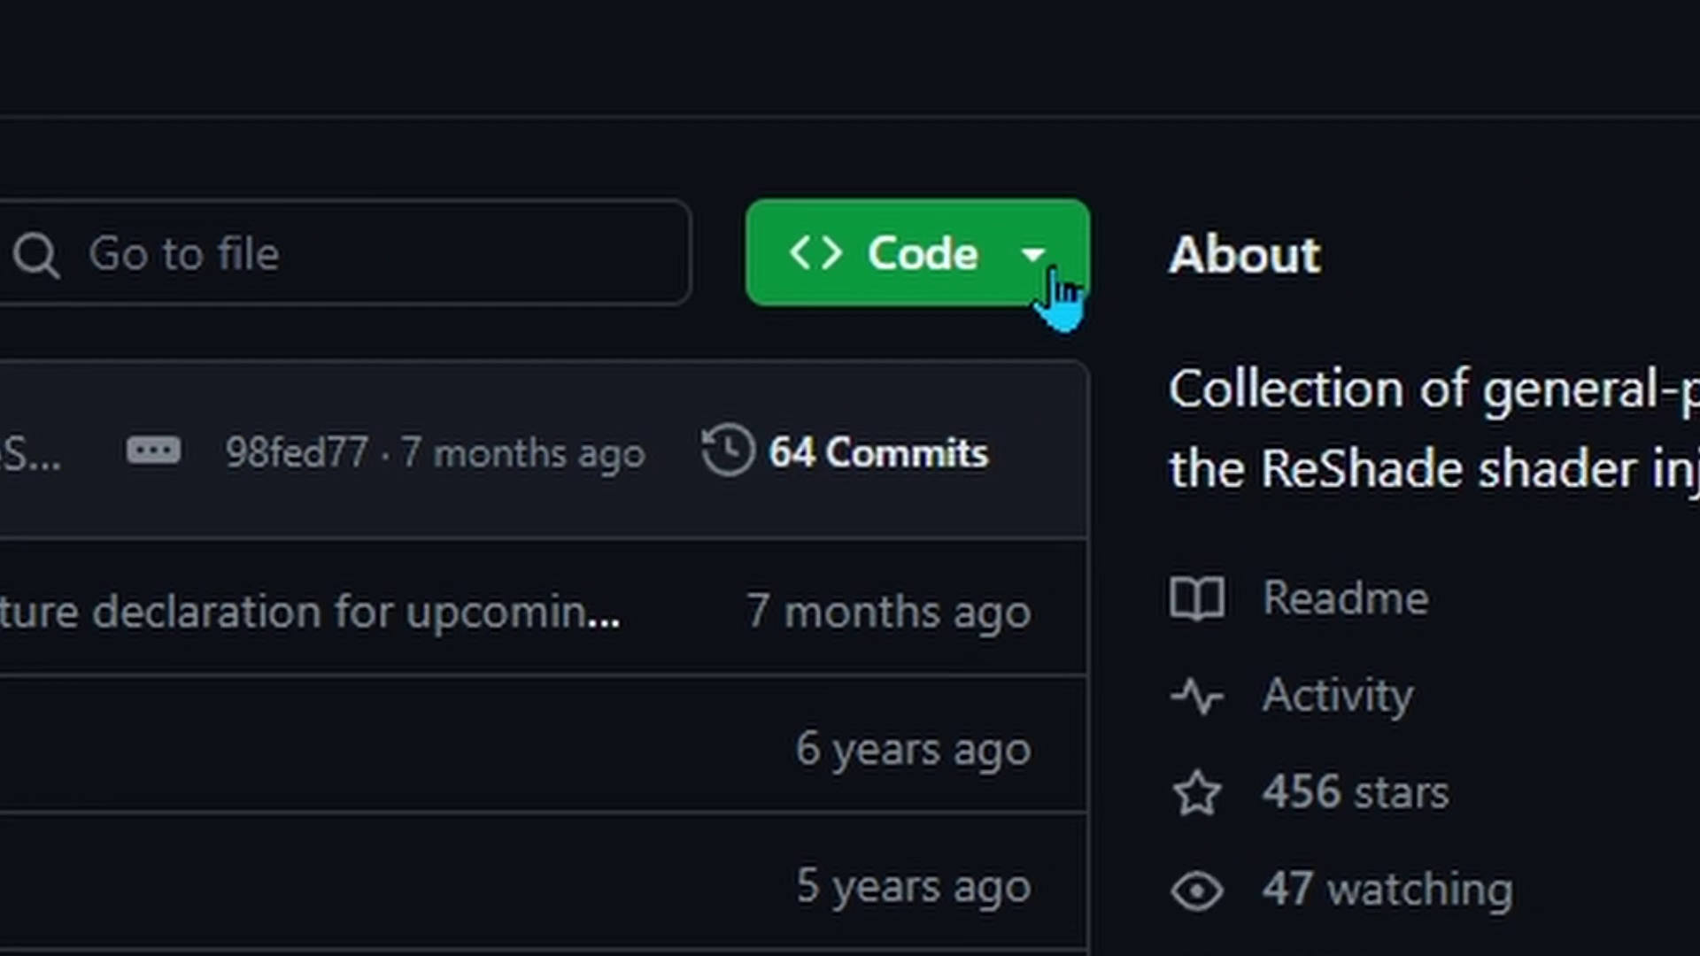
# Download the qUINT repository as a ZIP and place qUINT-master.zip on the desktop.
pyautogui.click(1132, 231)
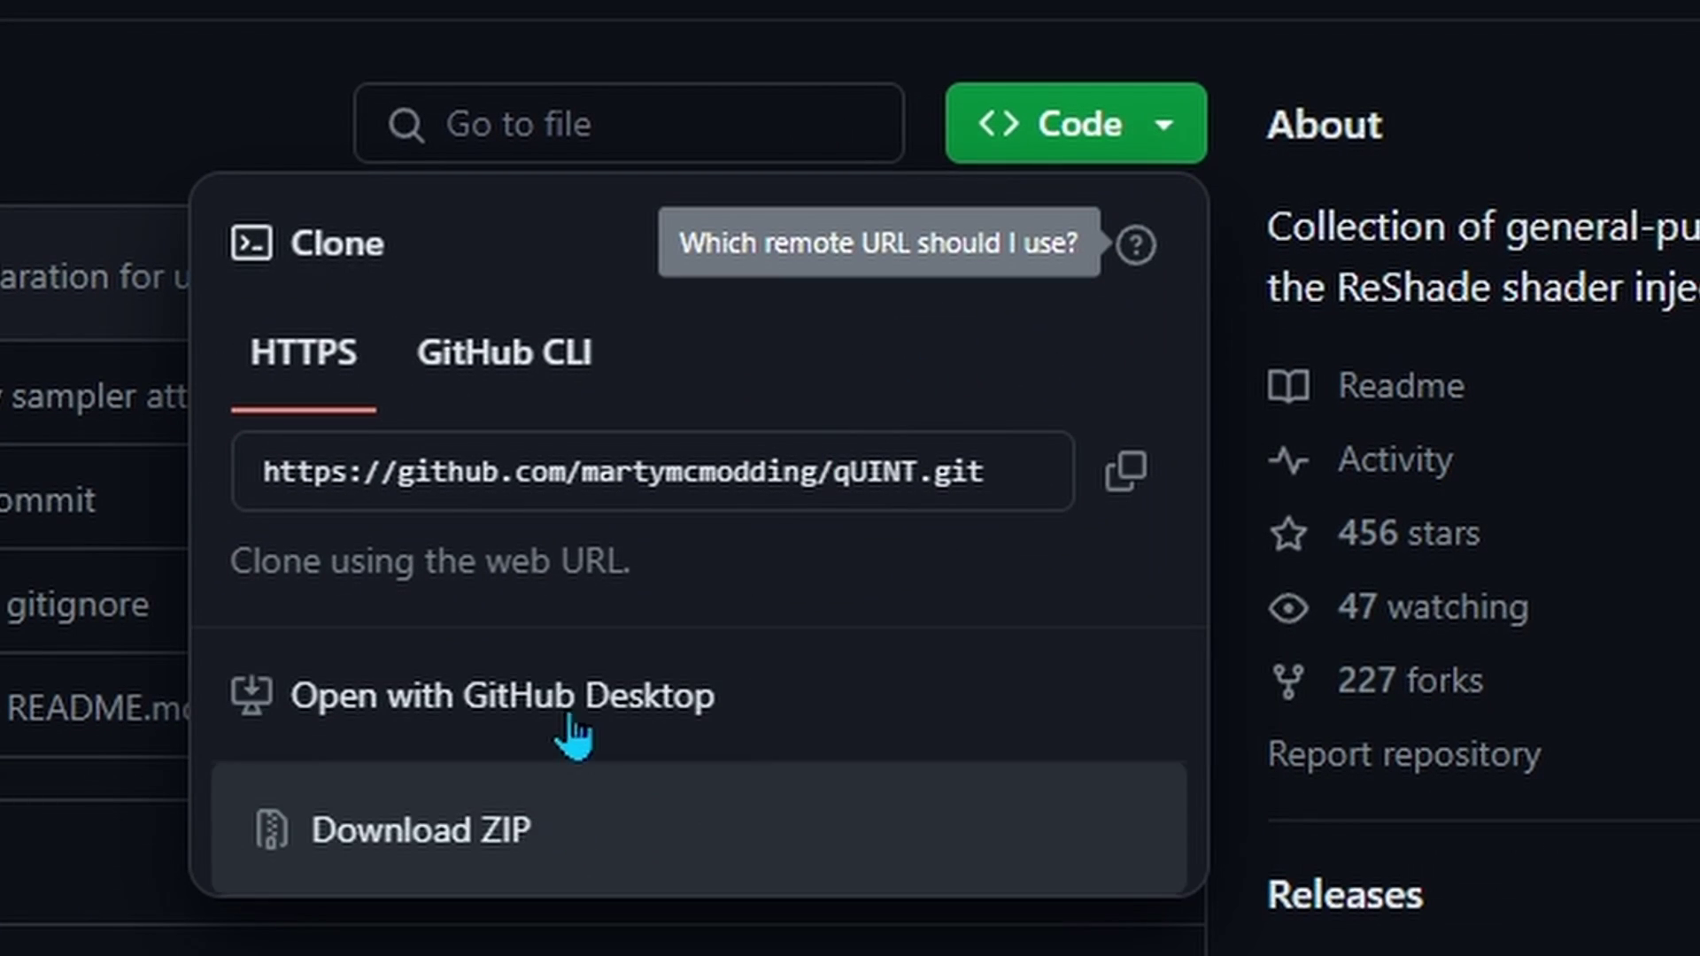
pyautogui.click(730, 839)
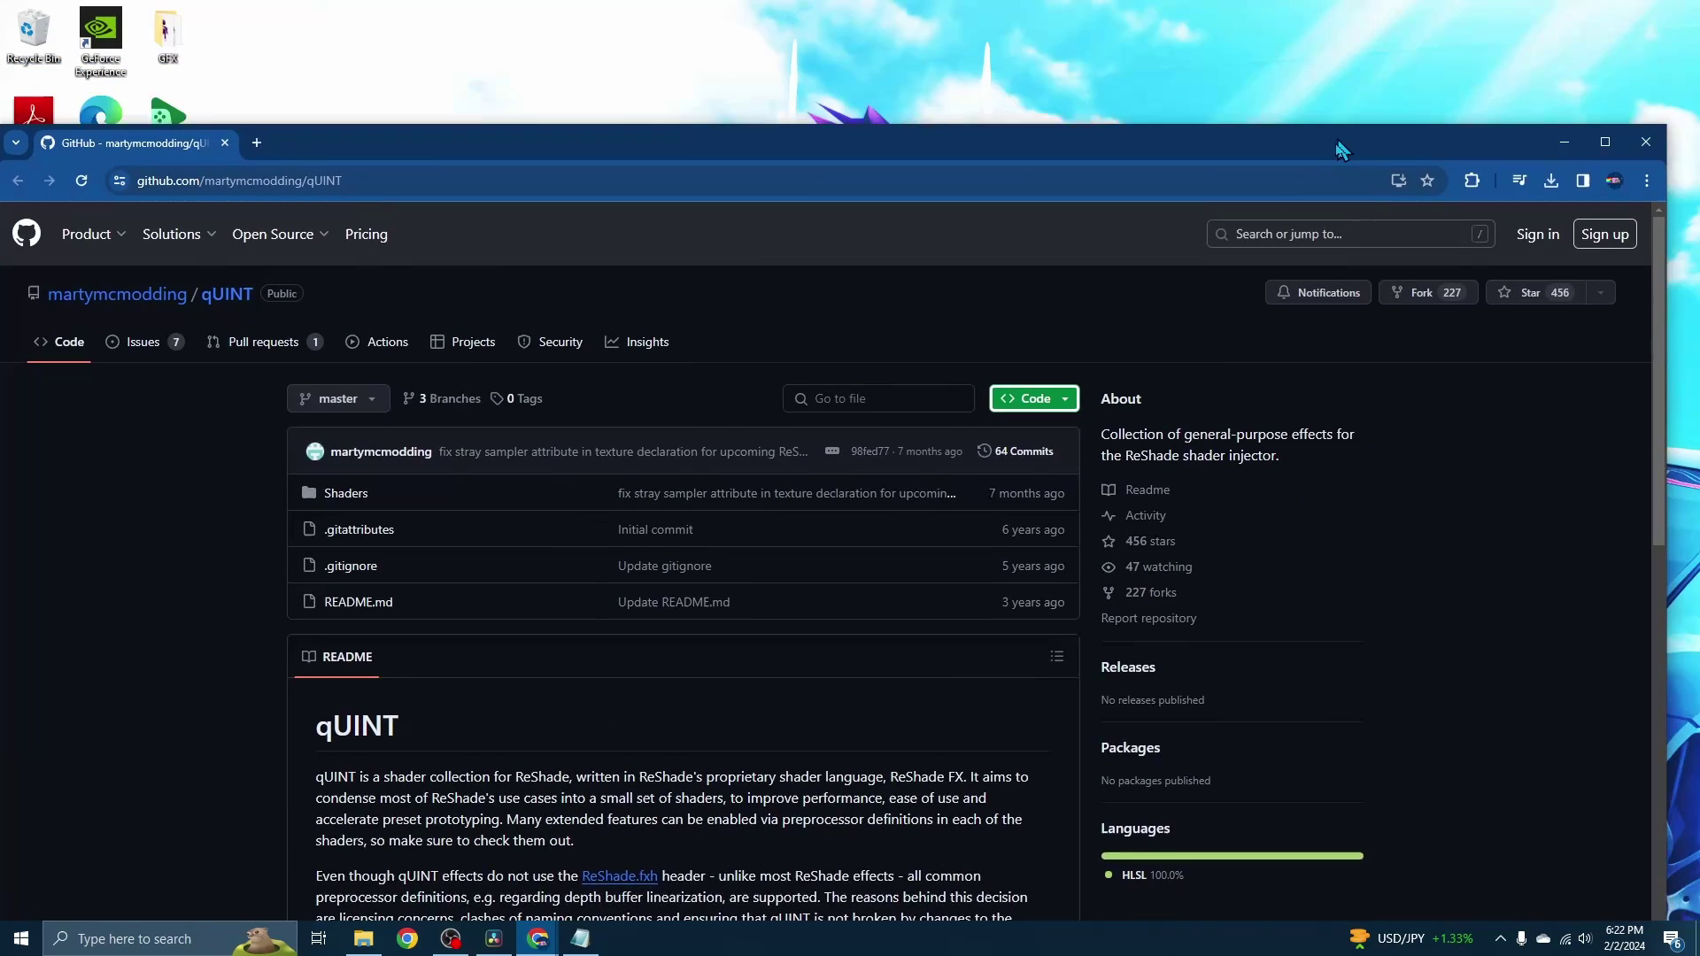
pyautogui.click(1540, 215)
pyautogui.moveTo(1415, 292); pyautogui.dragTo(1249, 66)
# Extract qUINT-master.zip on the desktop and open its Shaders folder.
pyautogui.click(1557, 168)
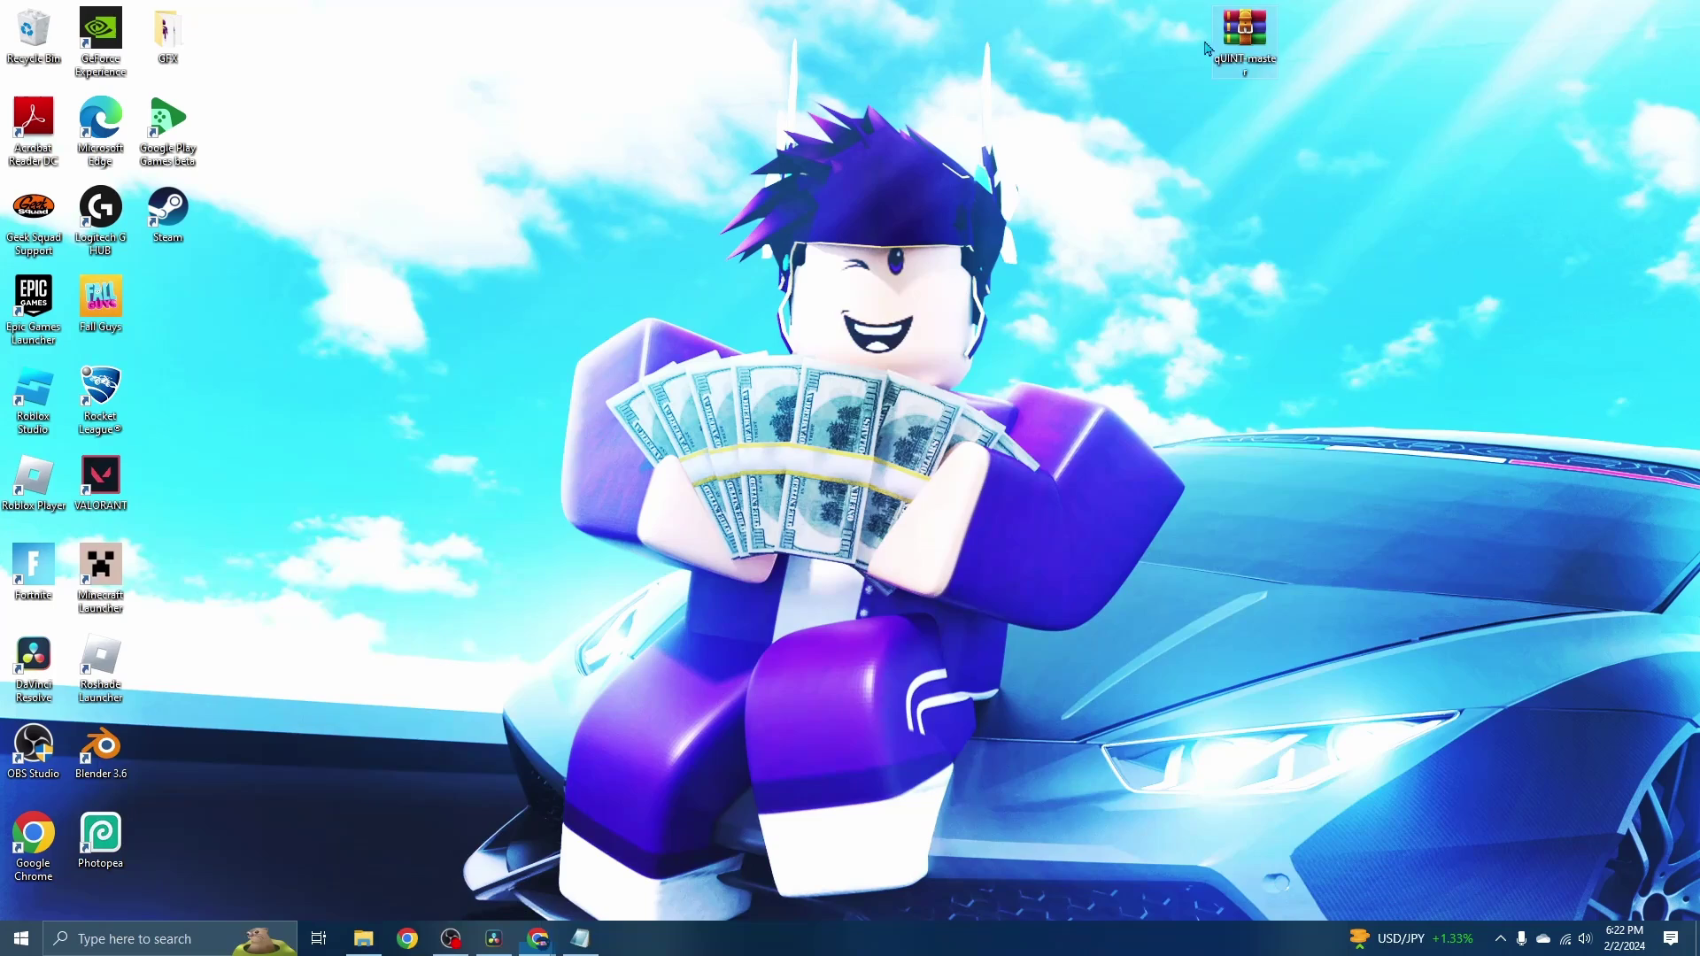
pyautogui.rightClick(1217, 40)
pyautogui.click(1247, 33)
pyautogui.rightClick(1247, 34)
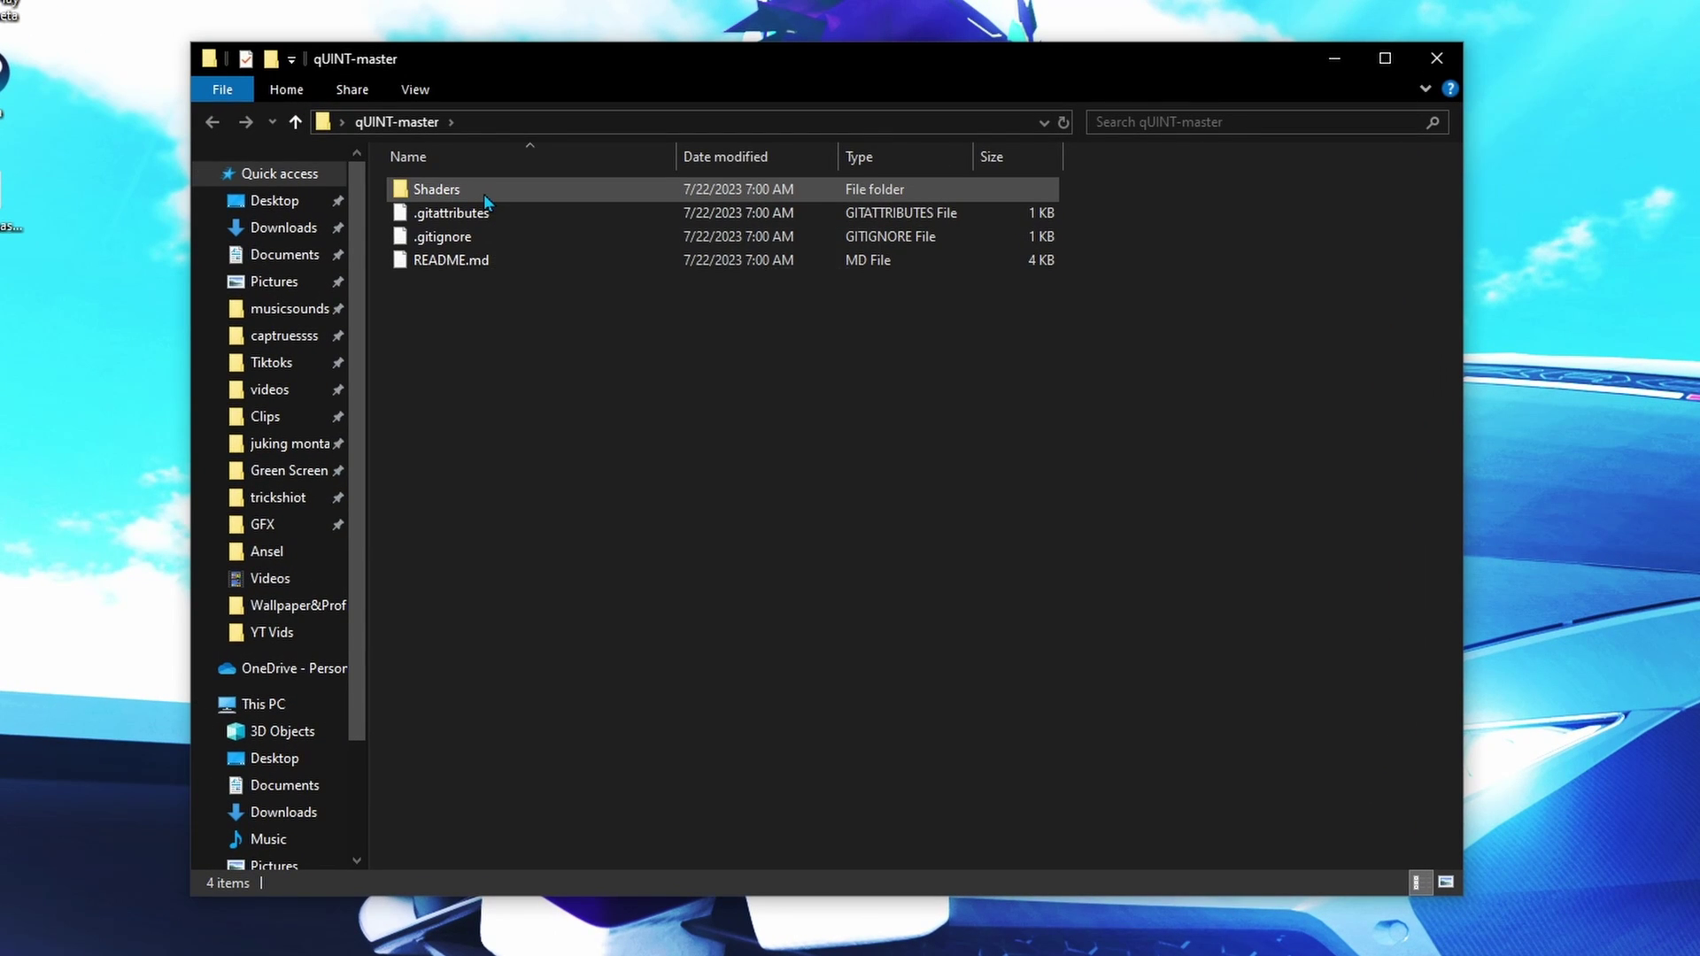
pyautogui.doubleClick(483, 194)
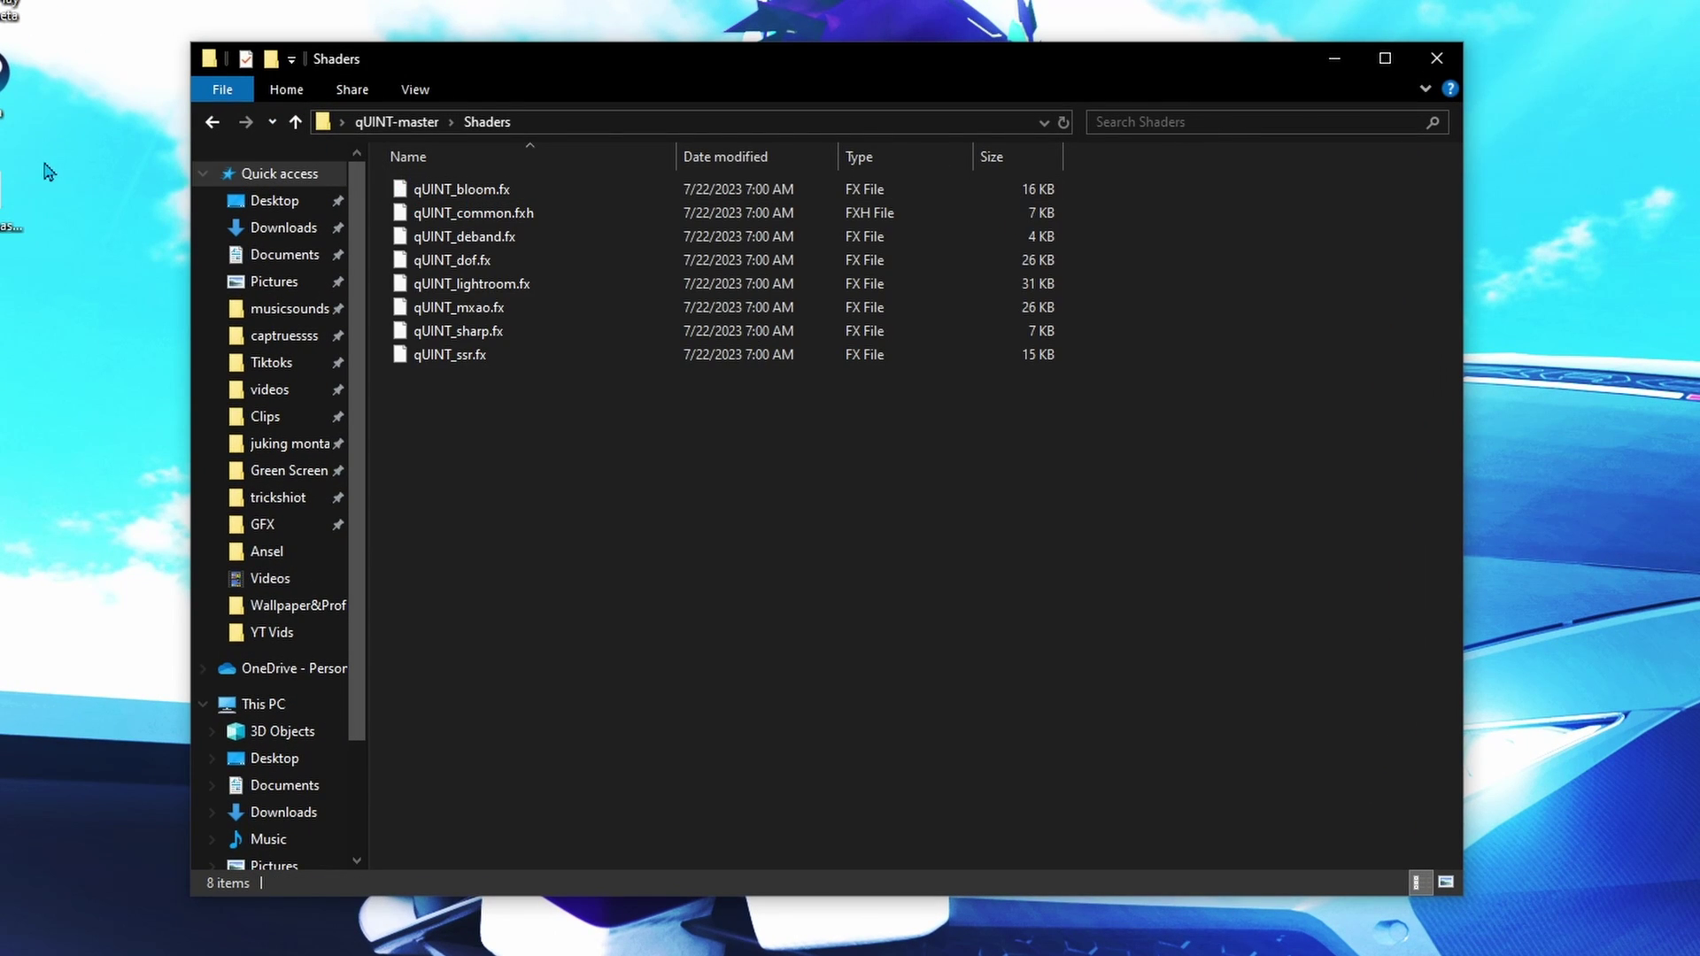
# Download the reshade-shaders nvidia branch as a ZIP from GitHub.
pyautogui.click(24, 186)
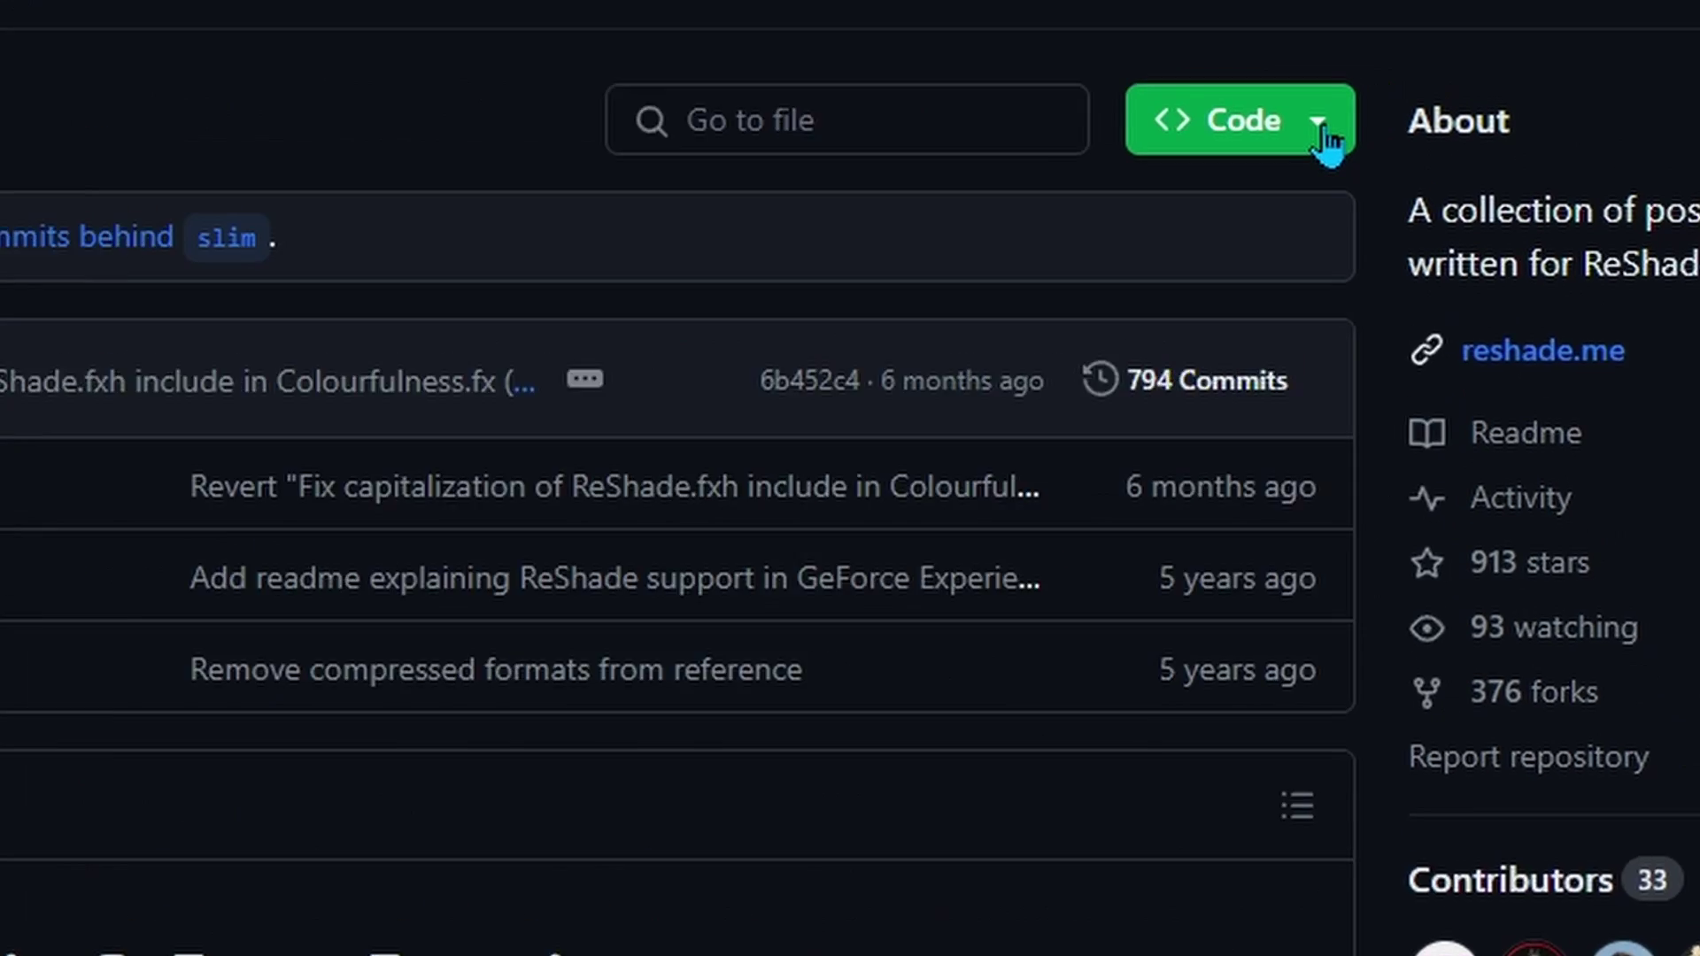
pyautogui.click(1374, 108)
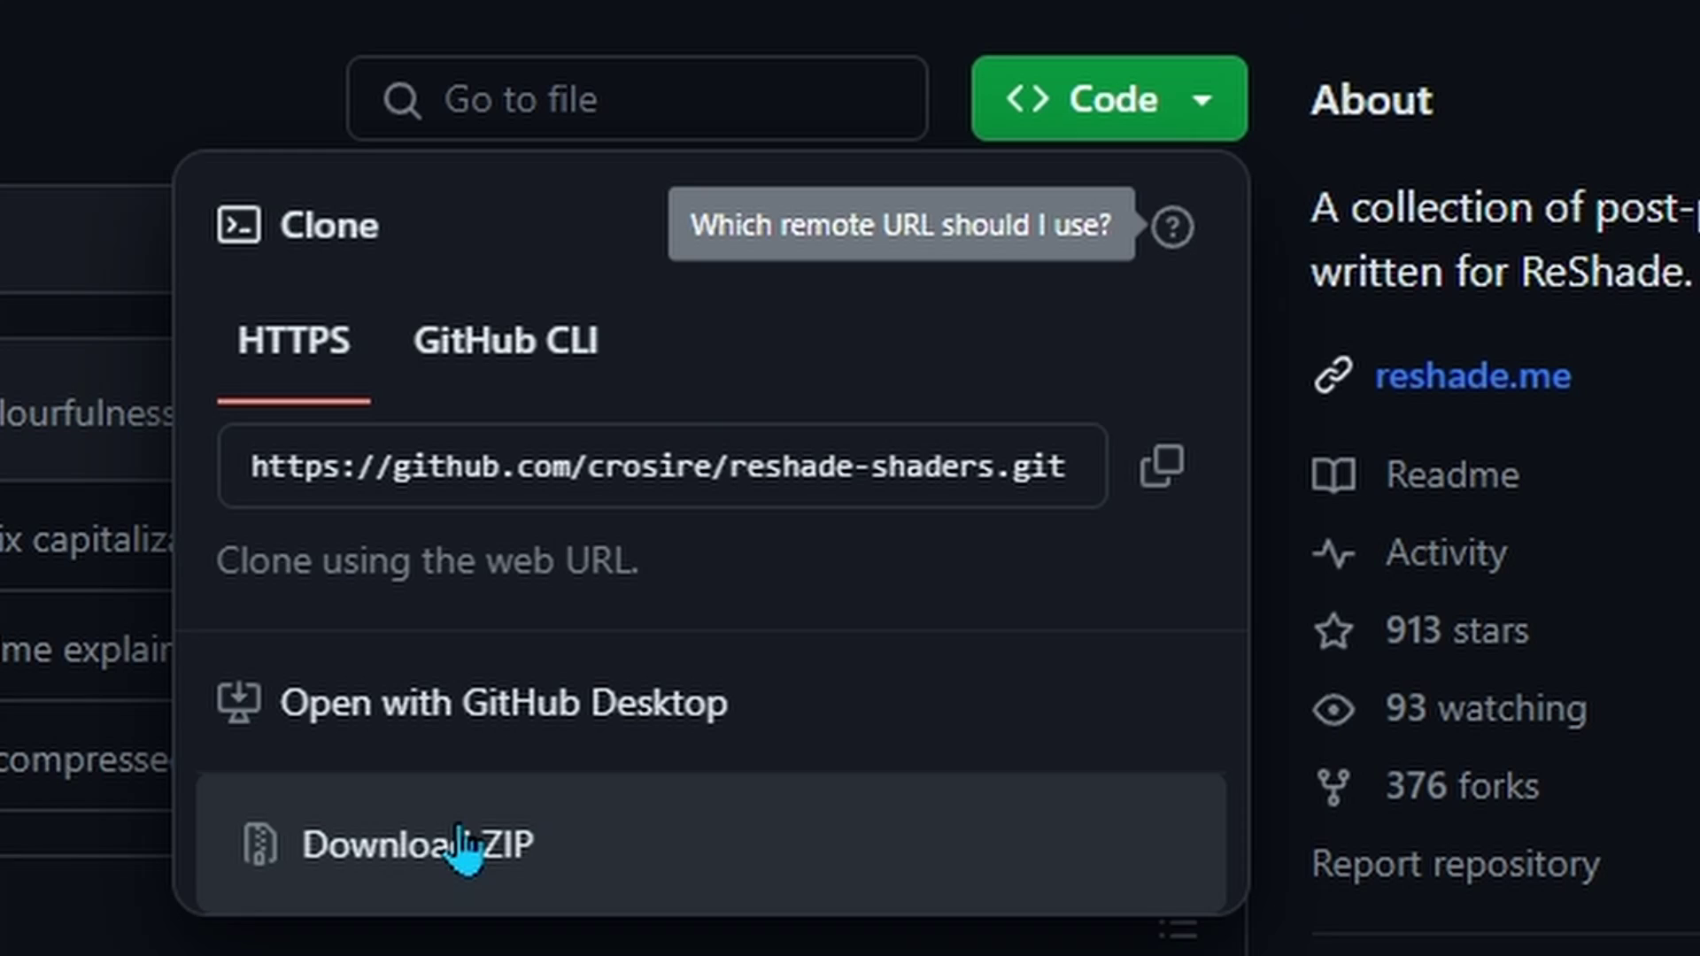
pyautogui.click(428, 867)
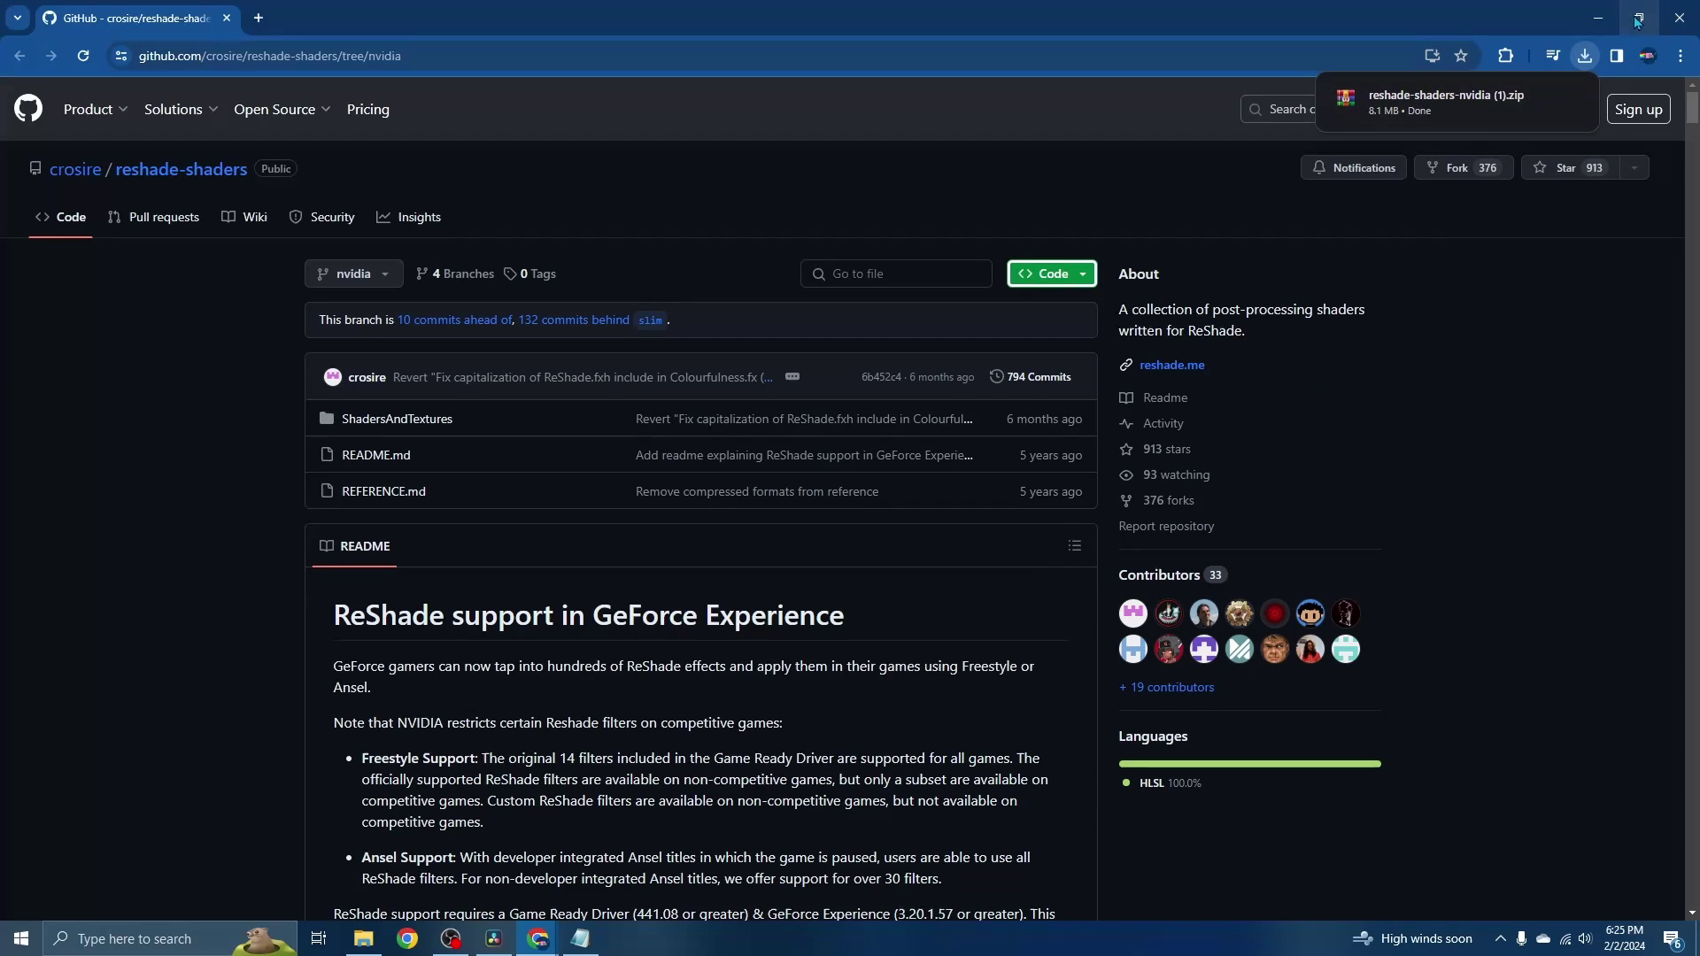
# Place the reshade-shaders zip on the desktop and extract it there.
pyautogui.press('super+Down')
pyautogui.moveTo(1156, 218); pyautogui.dragTo(1164, 254)
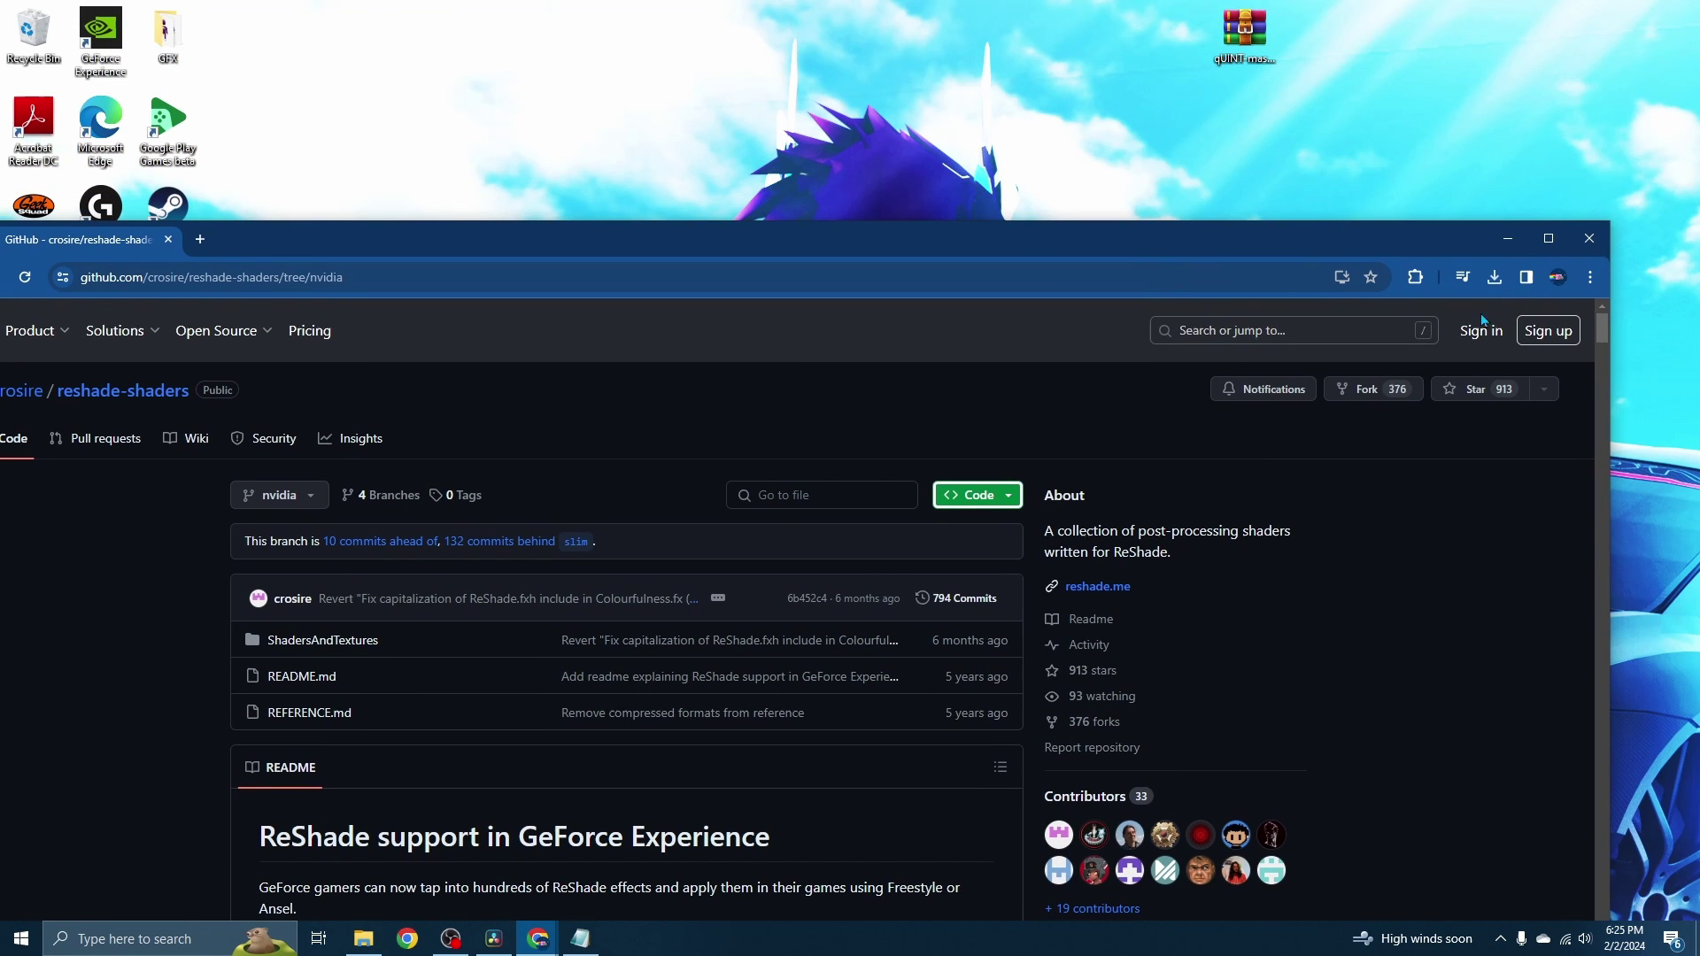
pyautogui.click(1494, 277)
pyautogui.moveTo(1295, 361); pyautogui.dragTo(930, 65)
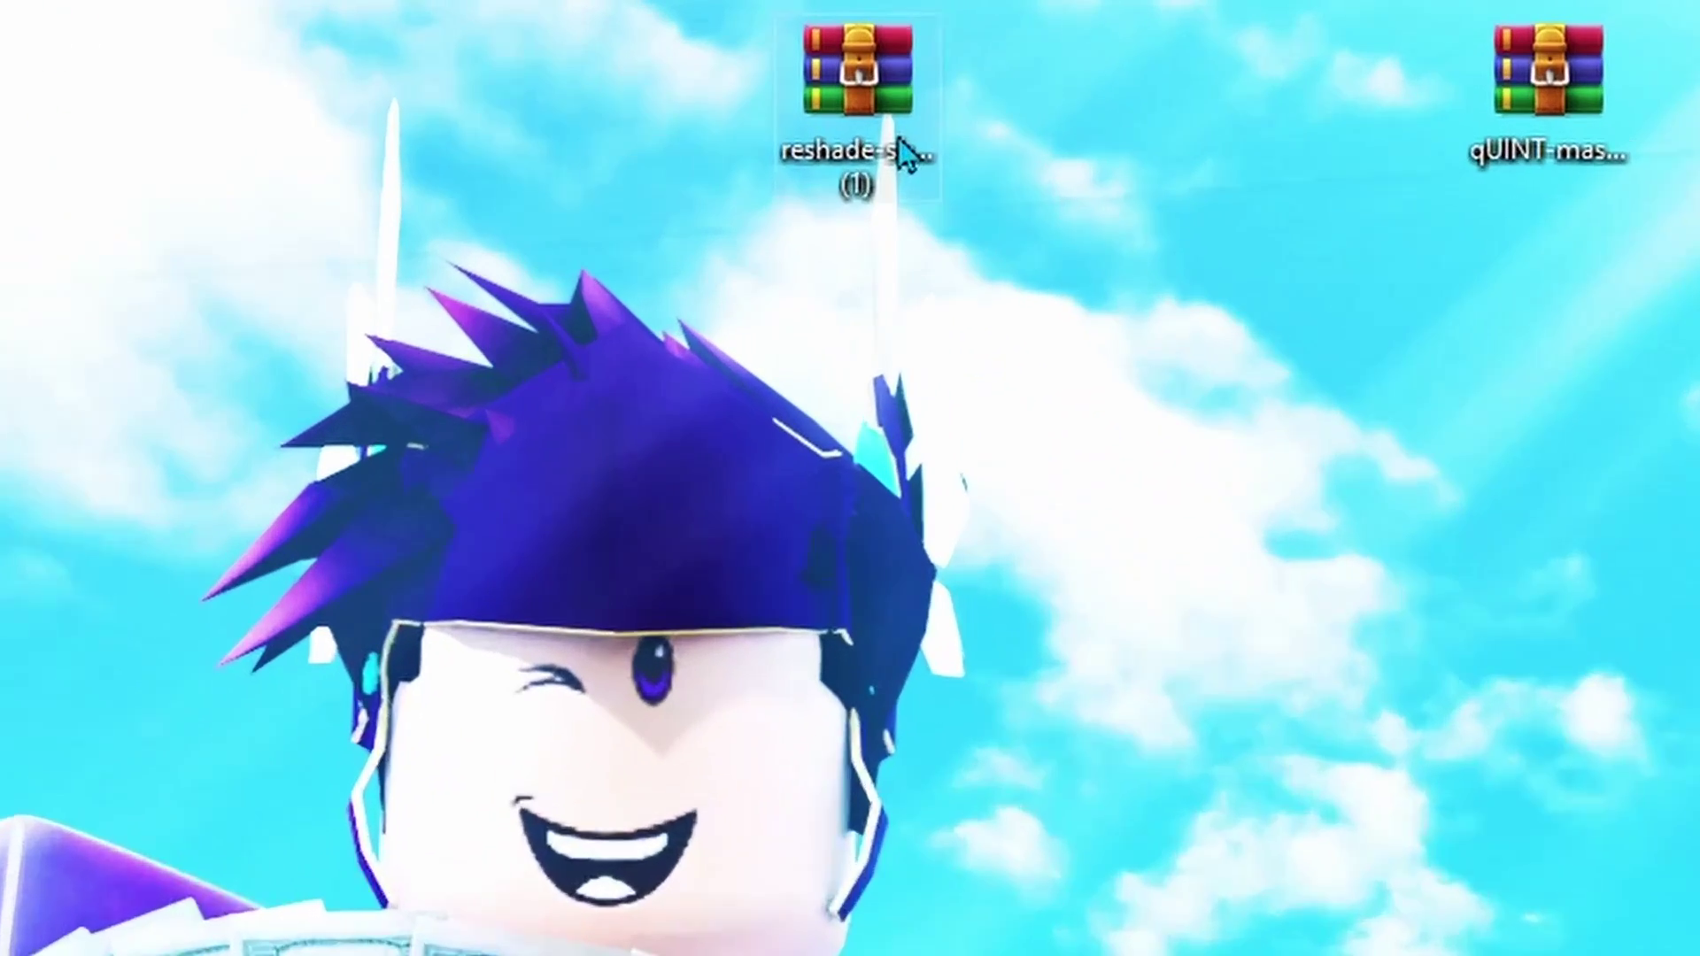
pyautogui.rightClick(899, 139)
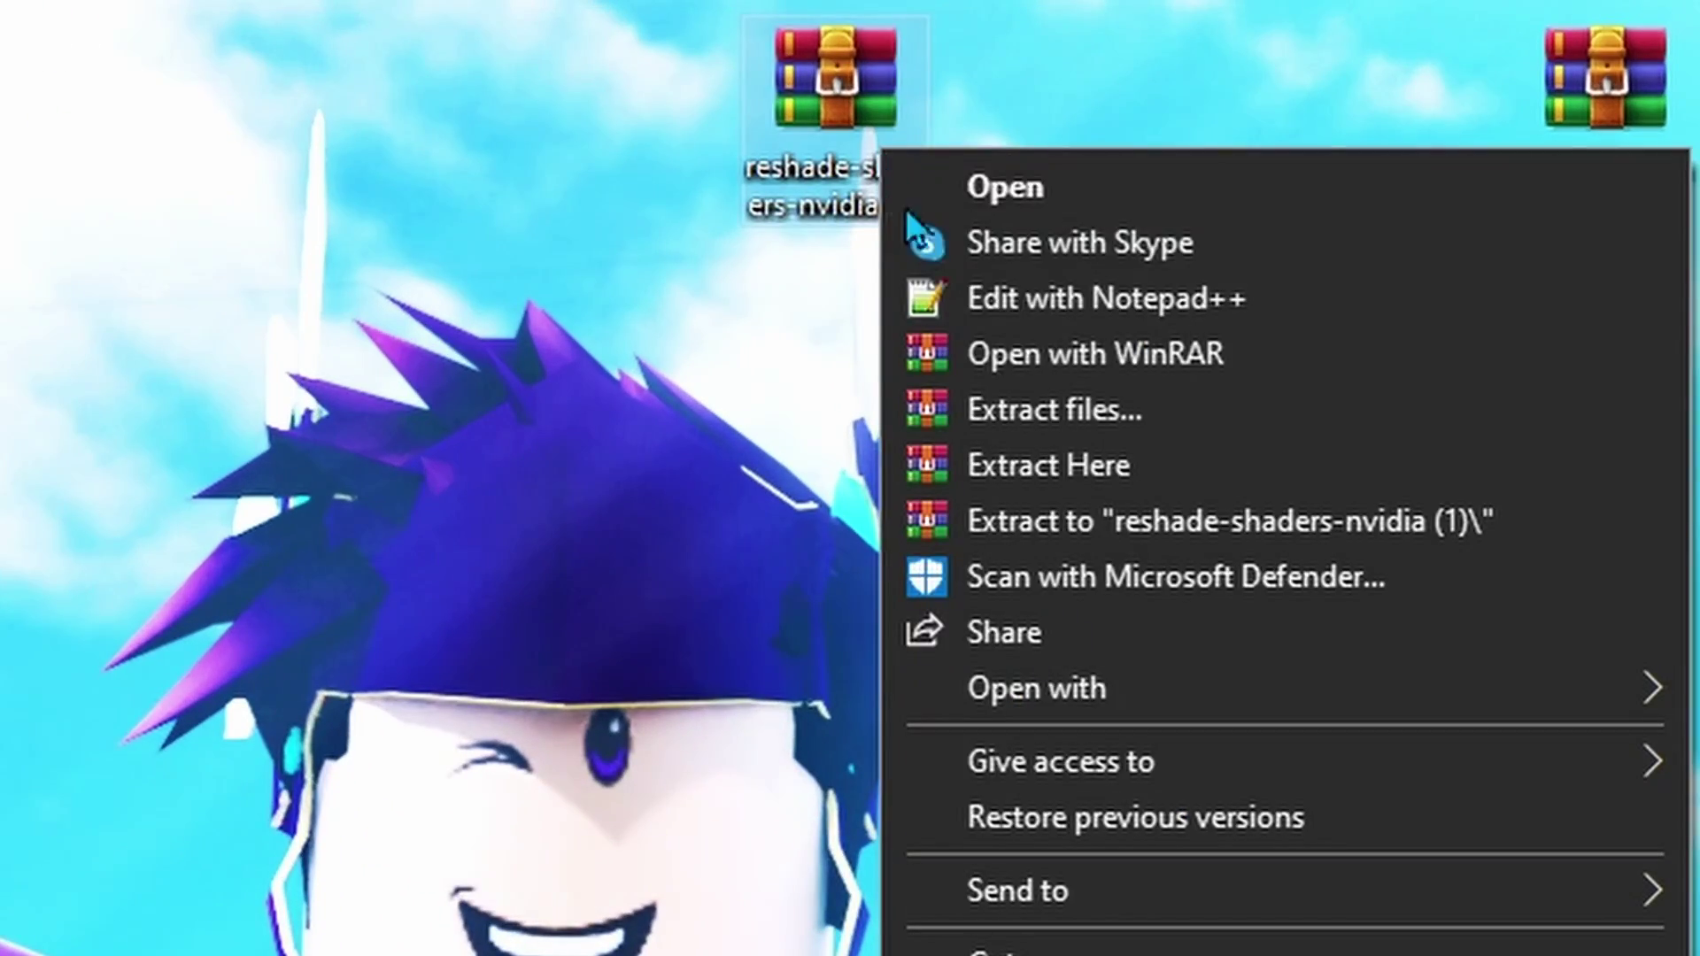
pyautogui.click(1031, 434)
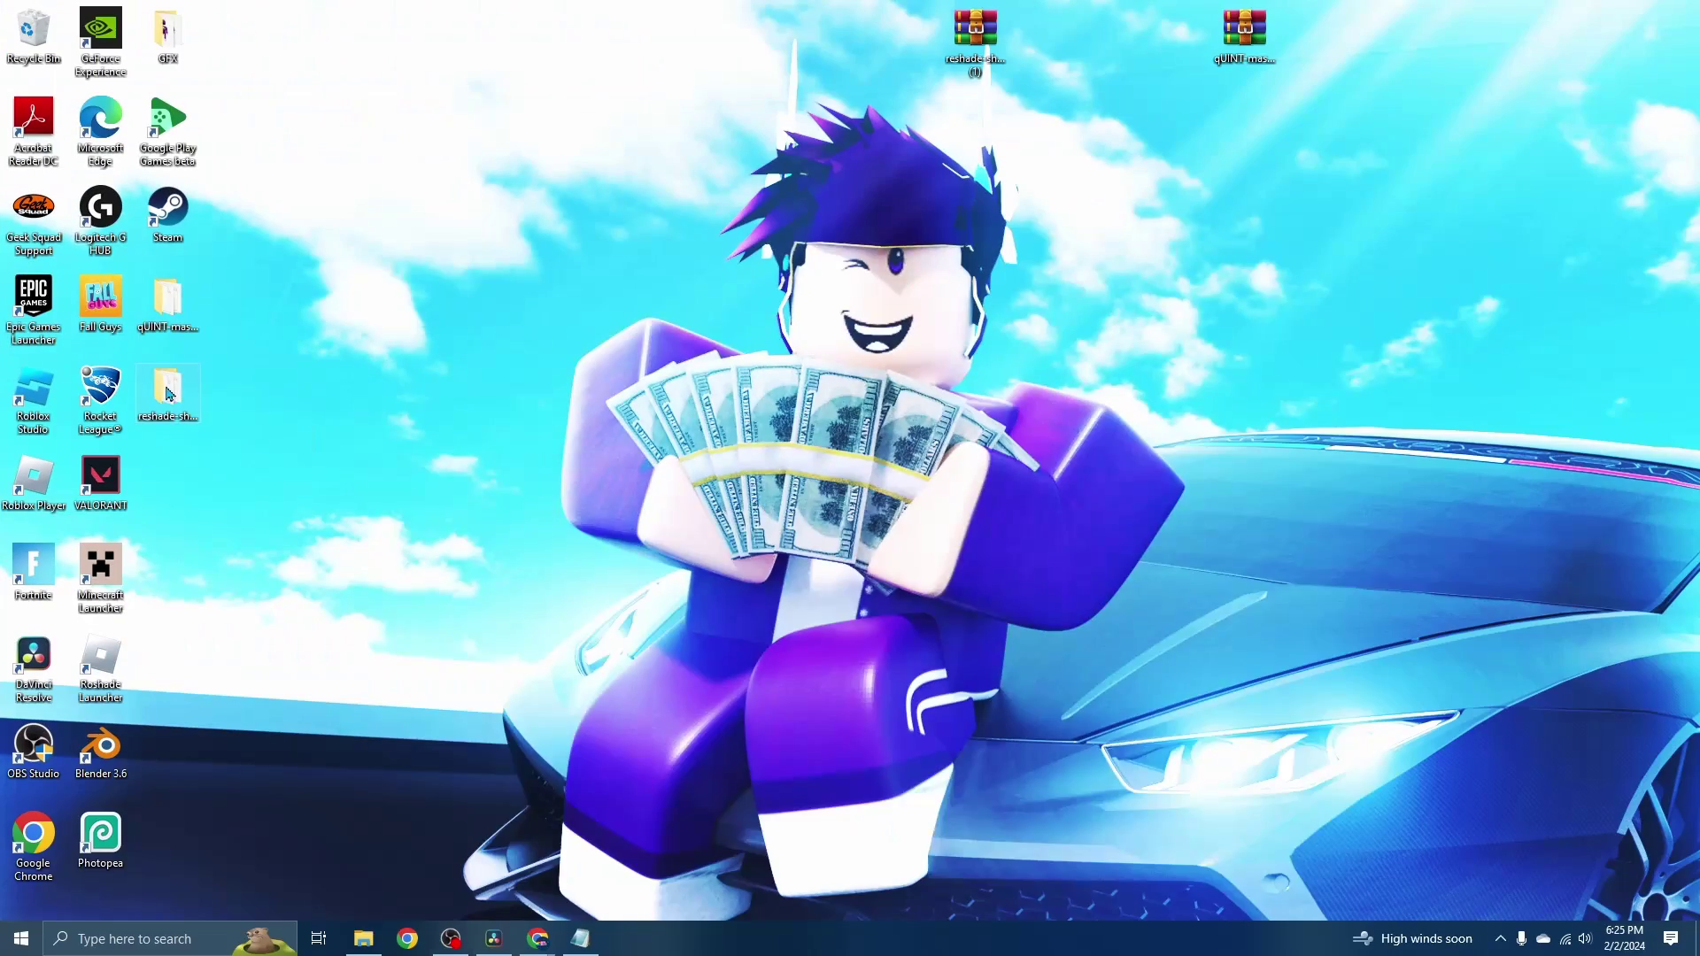
# Copy all 104 files from reshade-shaders' ShadersAndTextures folder.
pyautogui.doubleClick(168, 394)
pyautogui.doubleClick(173, 310)
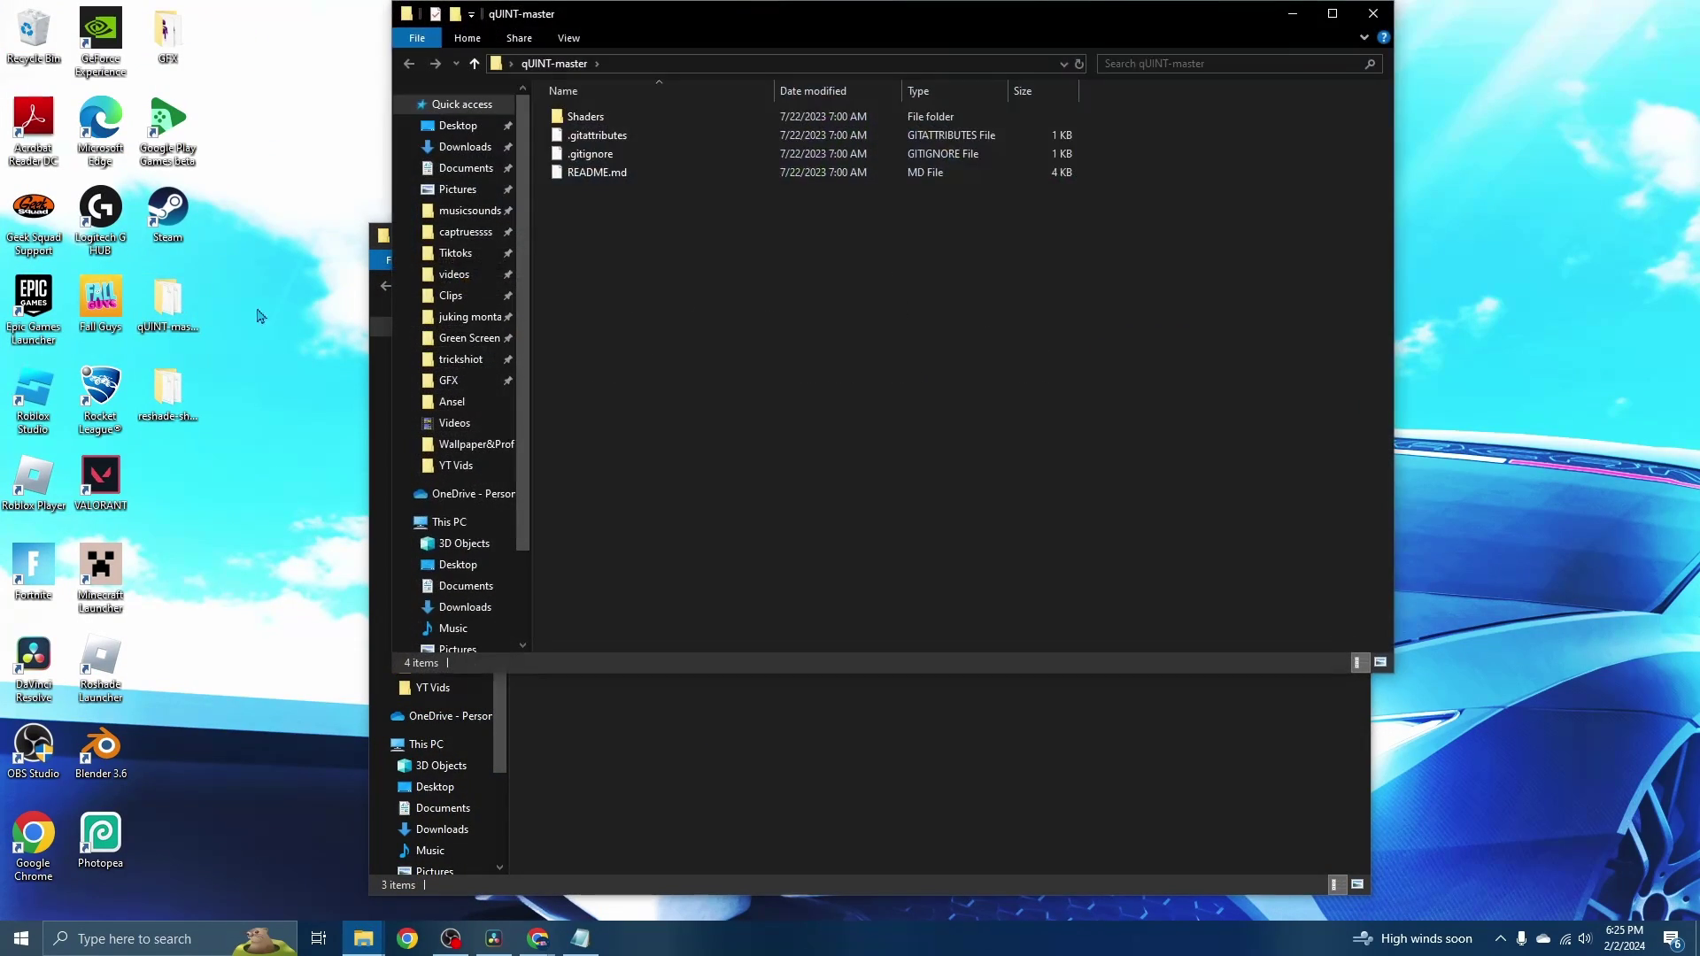
pyautogui.moveTo(650, 46); pyautogui.dragTo(777, 409)
pyautogui.moveTo(639, 244); pyautogui.dragTo(597, 49)
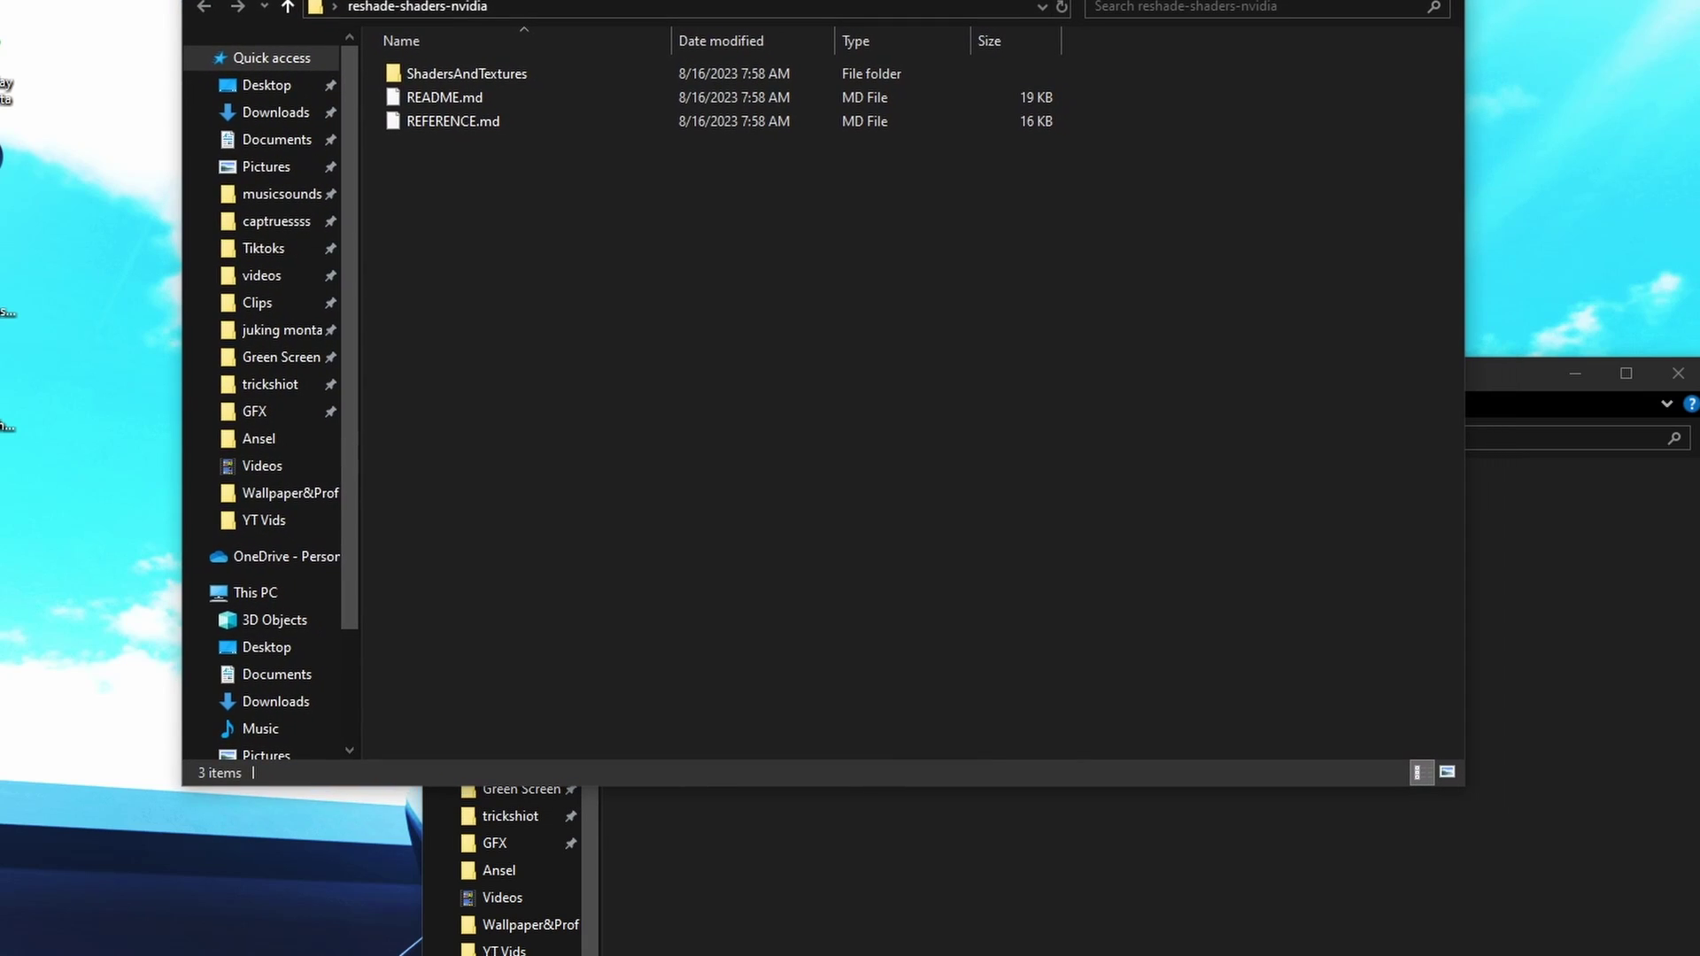
pyautogui.doubleClick(495, 76)
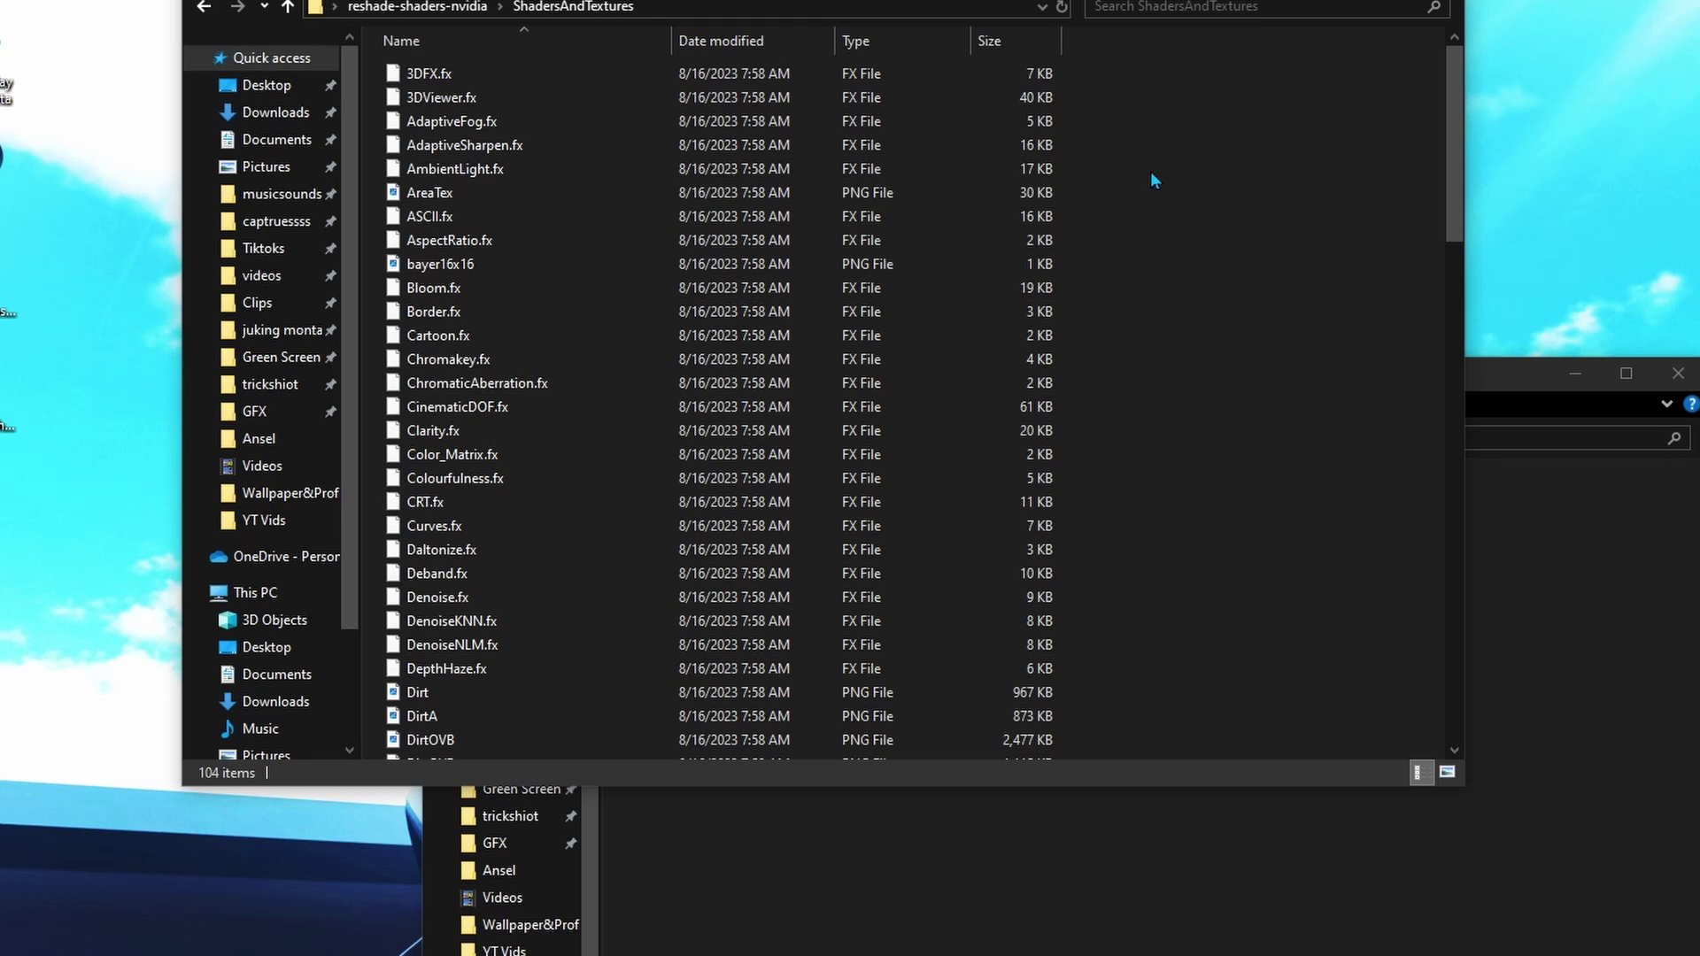
pyautogui.hotkey('ctrl', 'a')
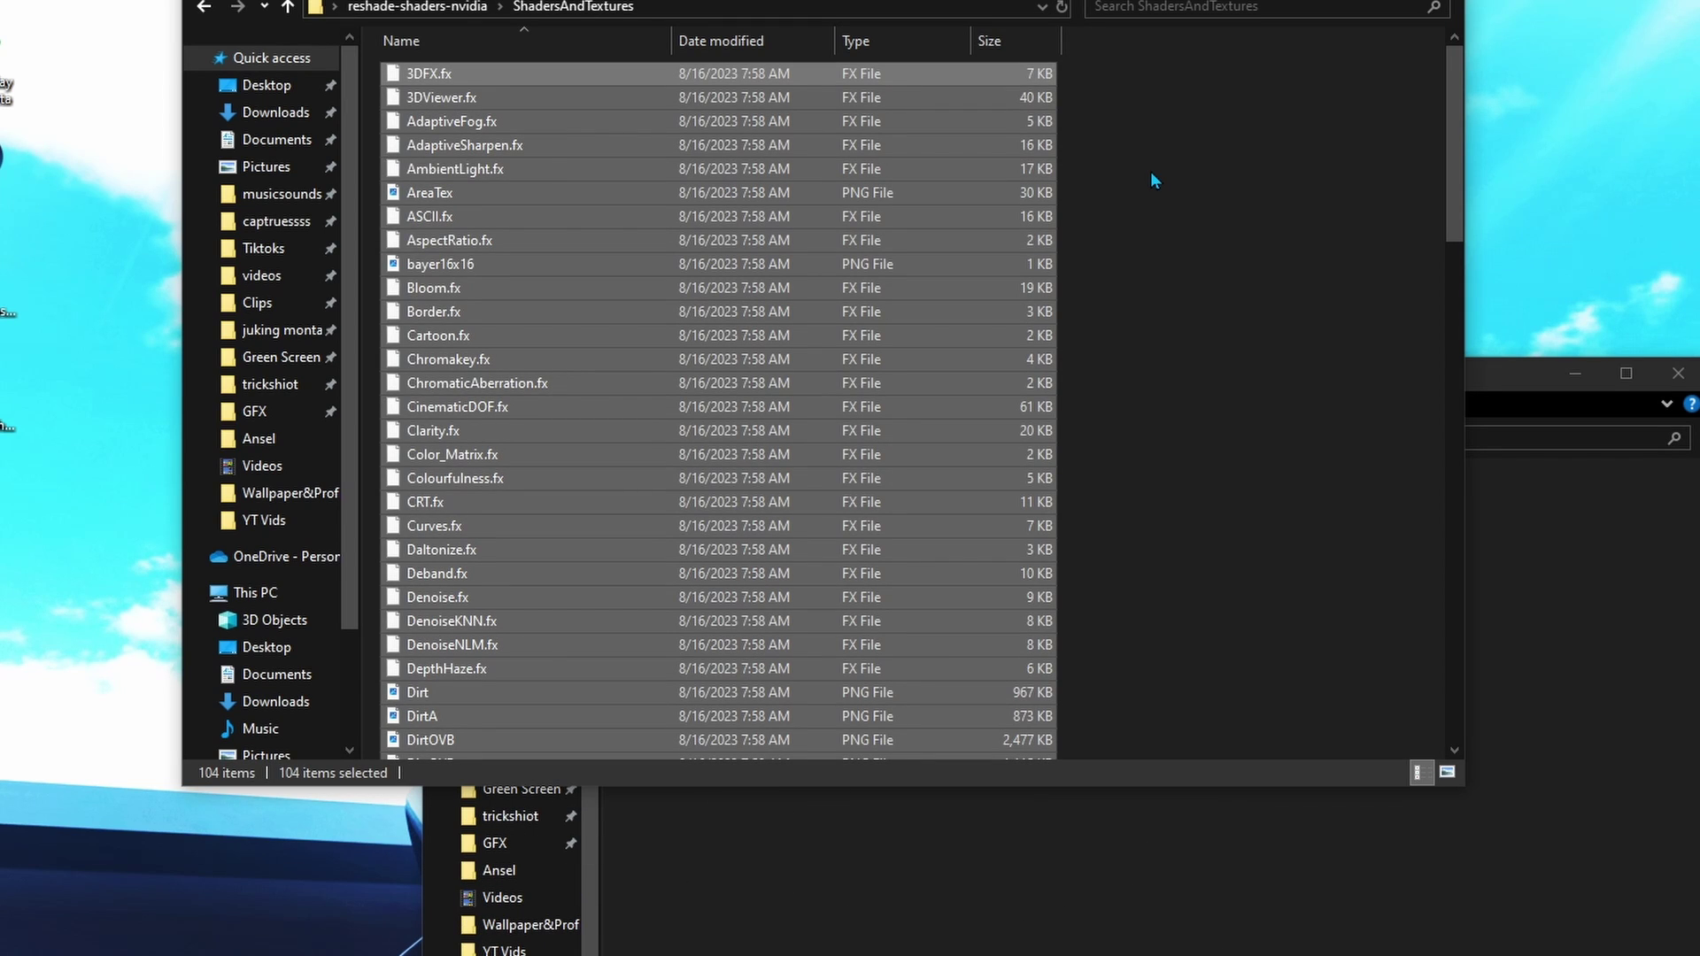
pyautogui.hotkey('ctrl', 'c')
# Paste the files into qUINT-master's Shaders folder, replacing qUINT_common.fxh.
pyautogui.moveTo(1498, 375); pyautogui.dragTo(1565, 253)
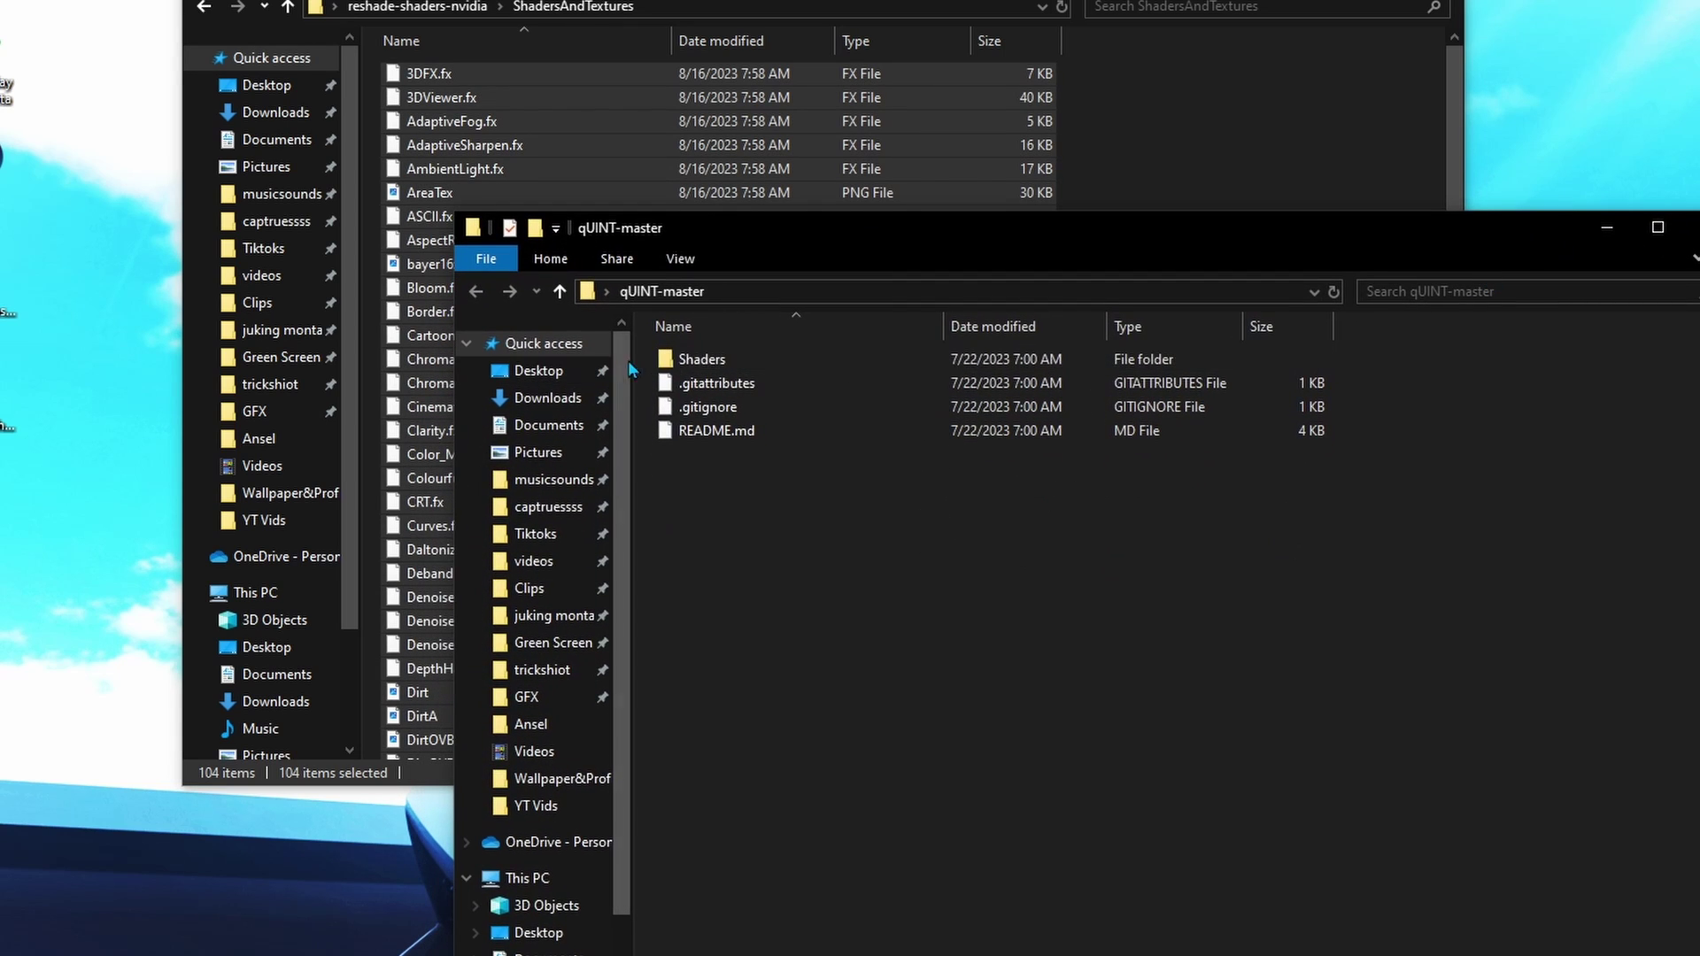
pyautogui.doubleClick(756, 364)
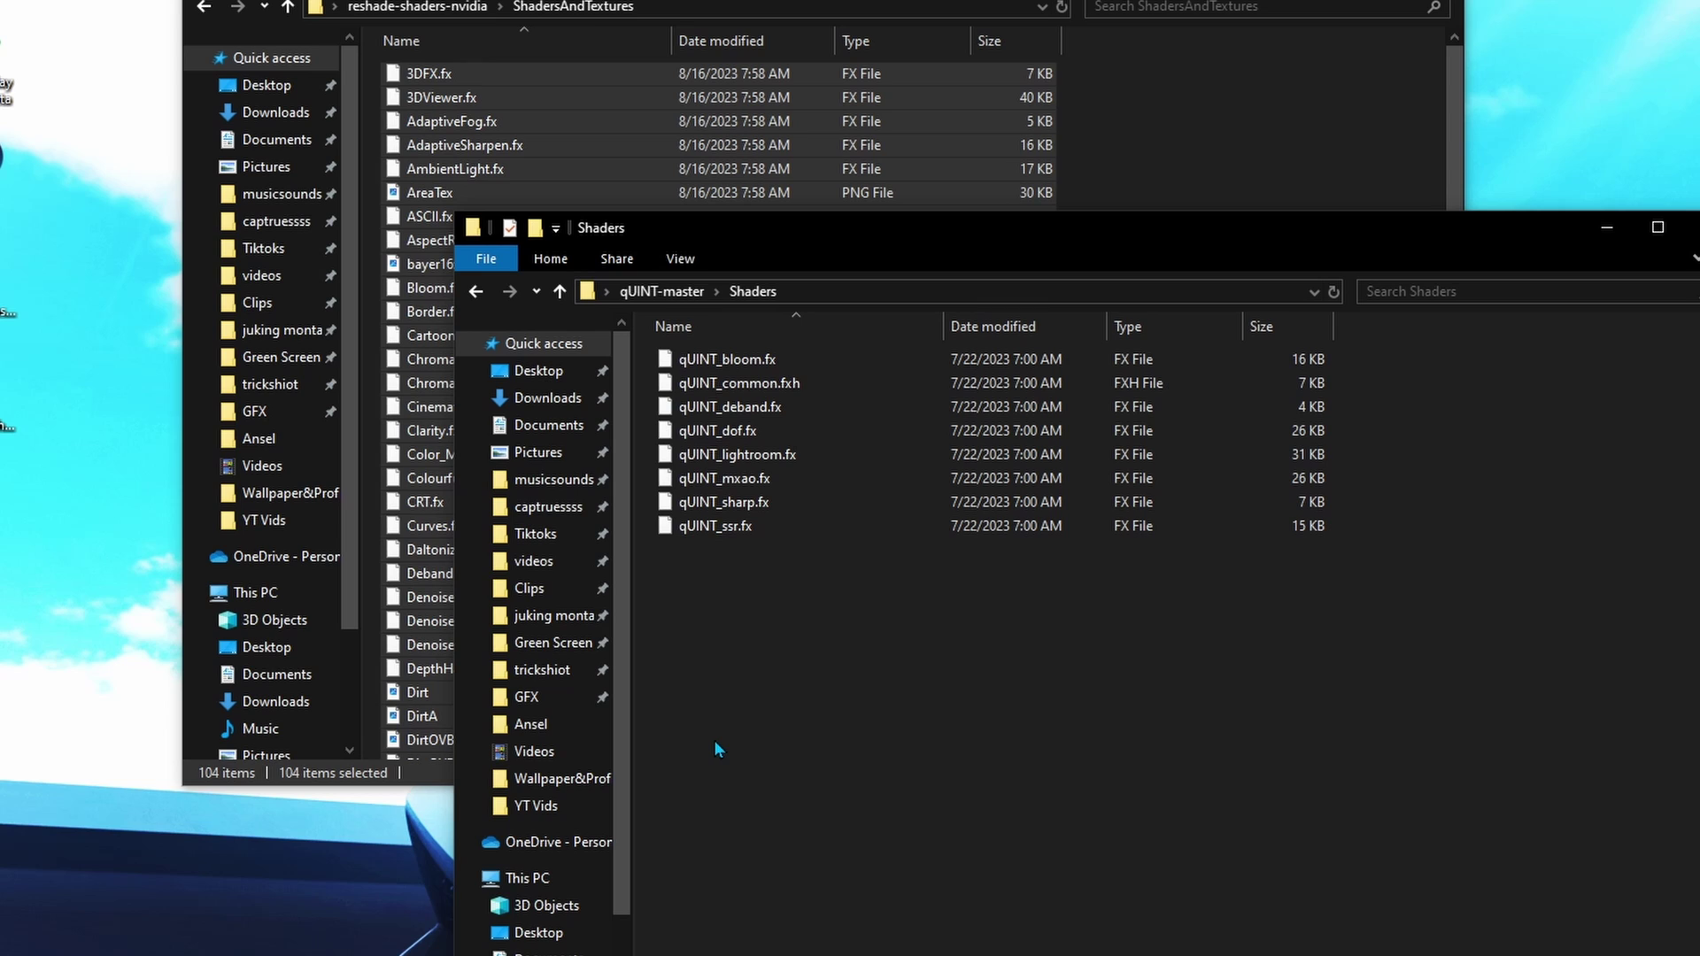
pyautogui.hotkey('ctrl', 'v')
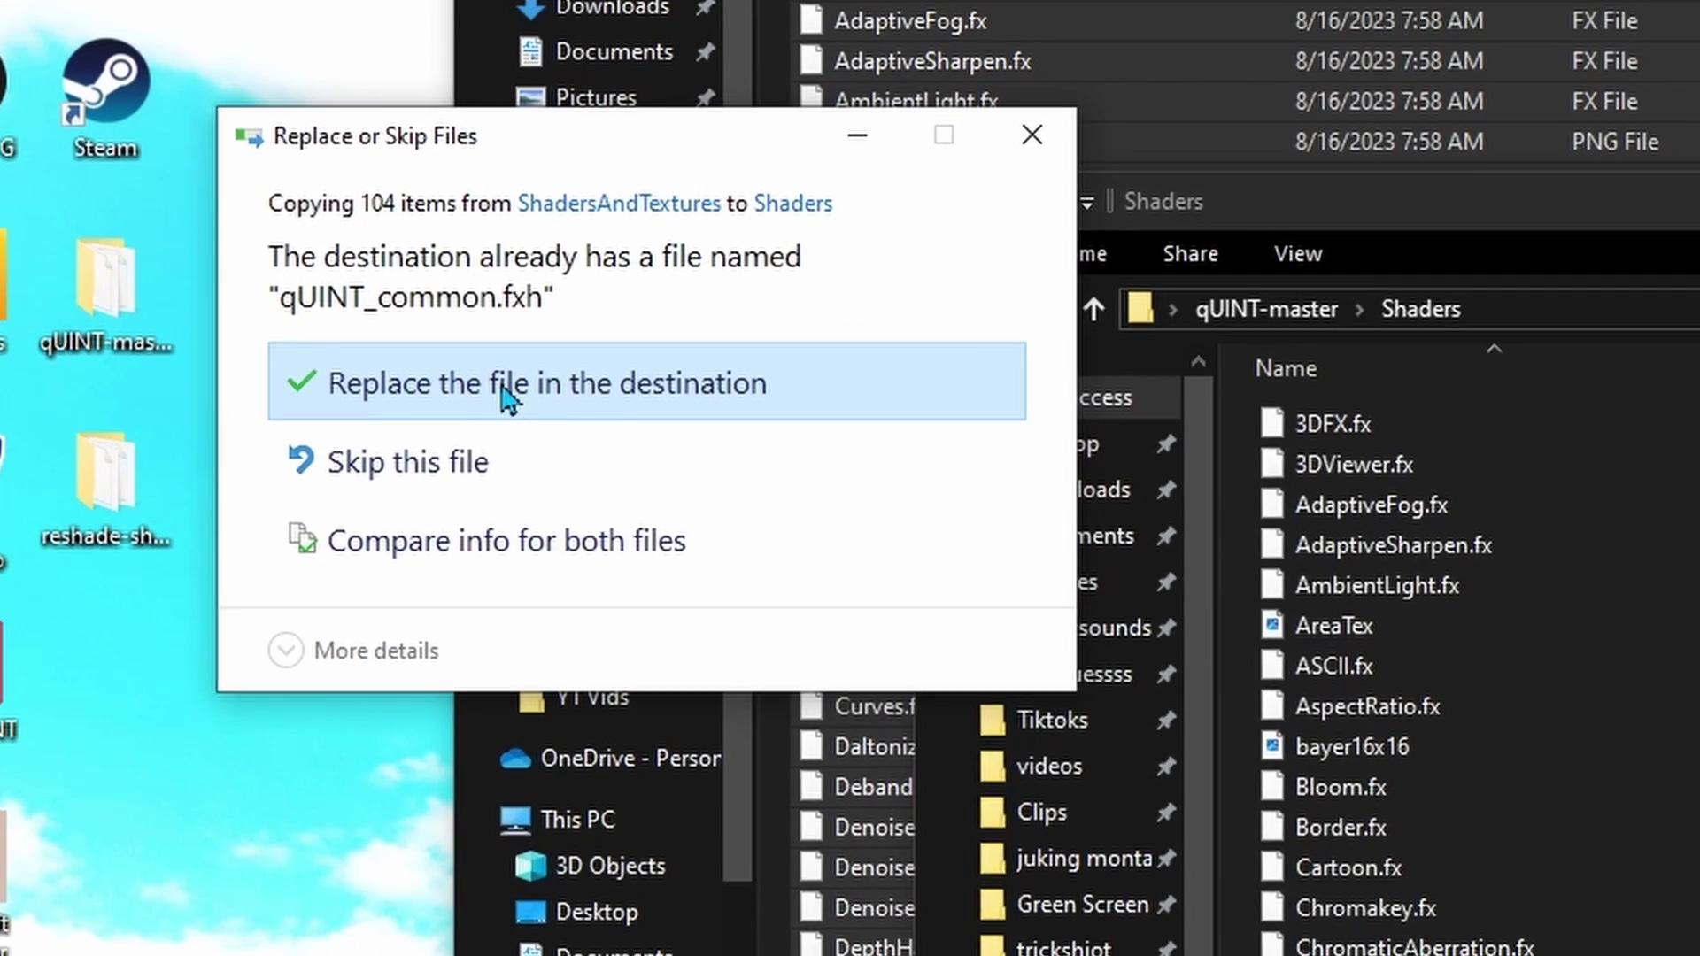
pyautogui.click(562, 386)
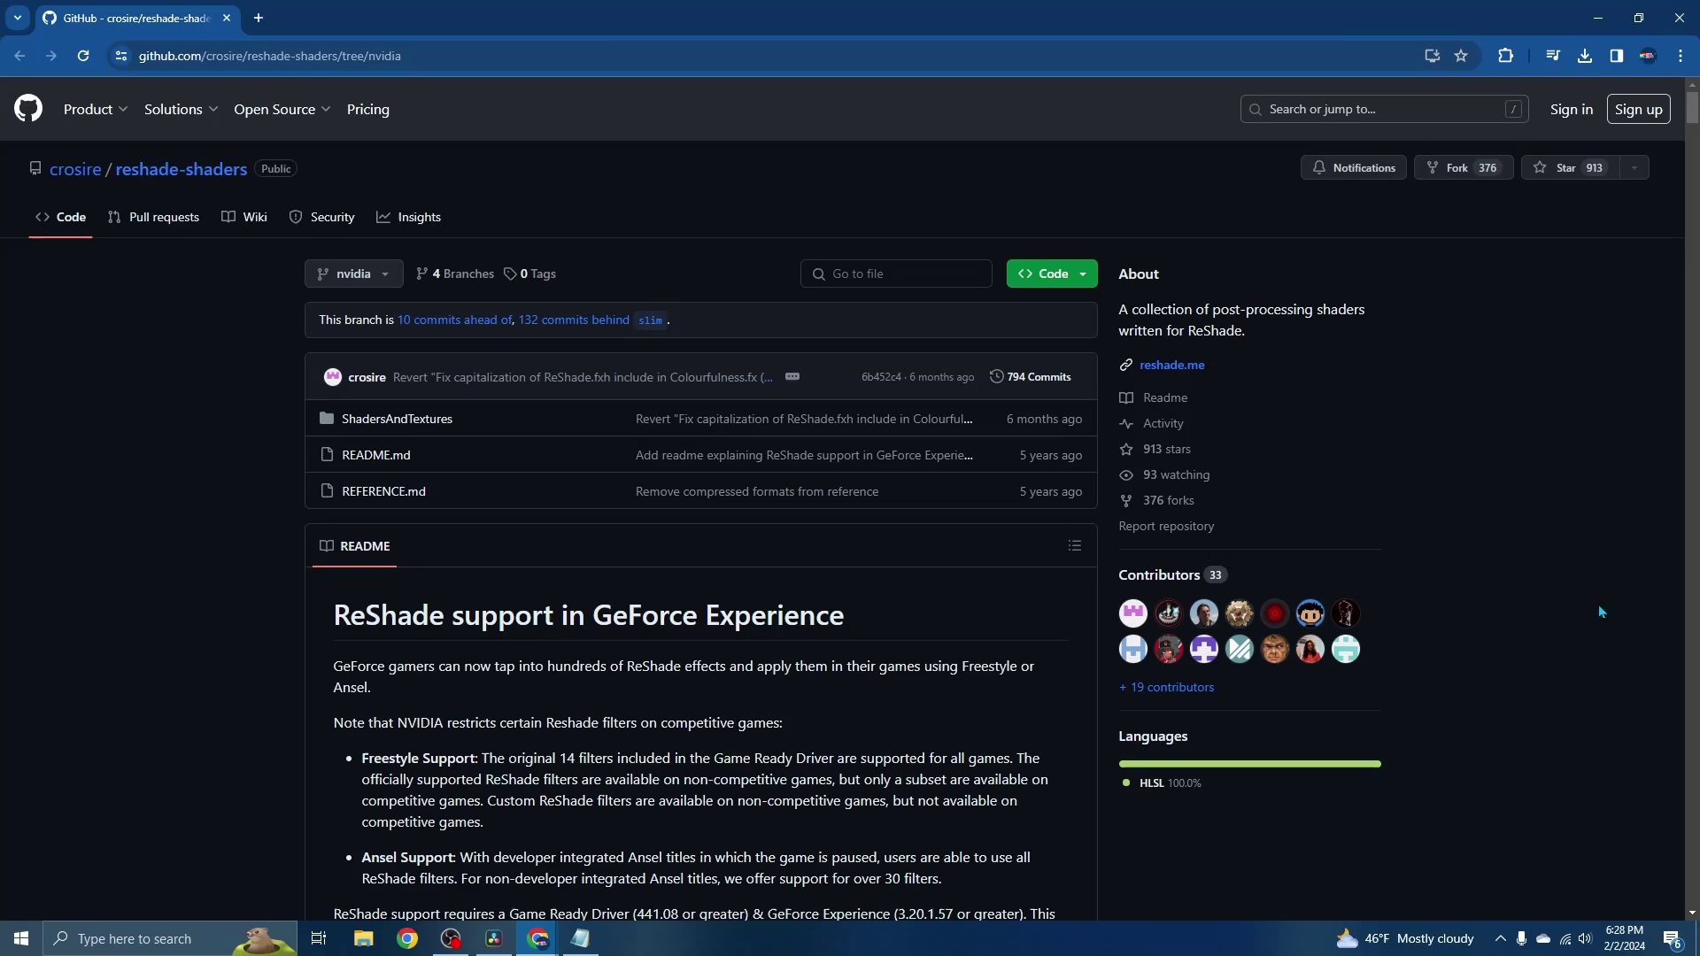
# Browse to C:\Program Files\NVIDIA Corporation in a new File Explorer window.
pyautogui.click(364, 938)
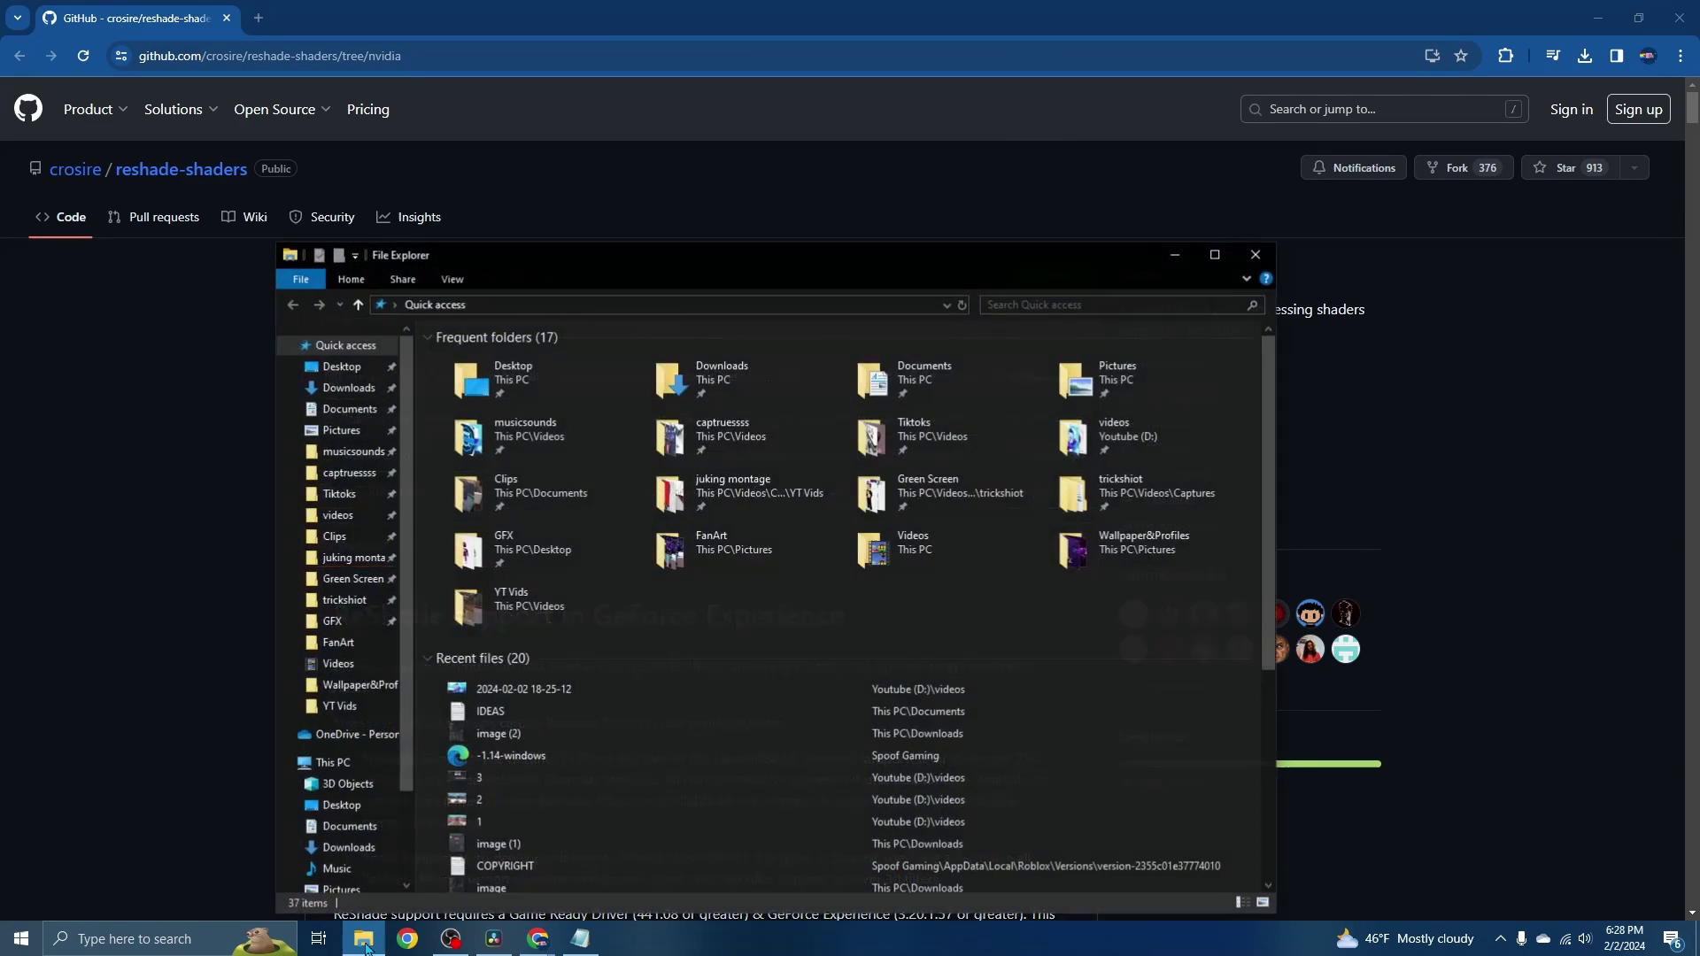
pyautogui.moveTo(536, 255); pyautogui.dragTo(668, 129)
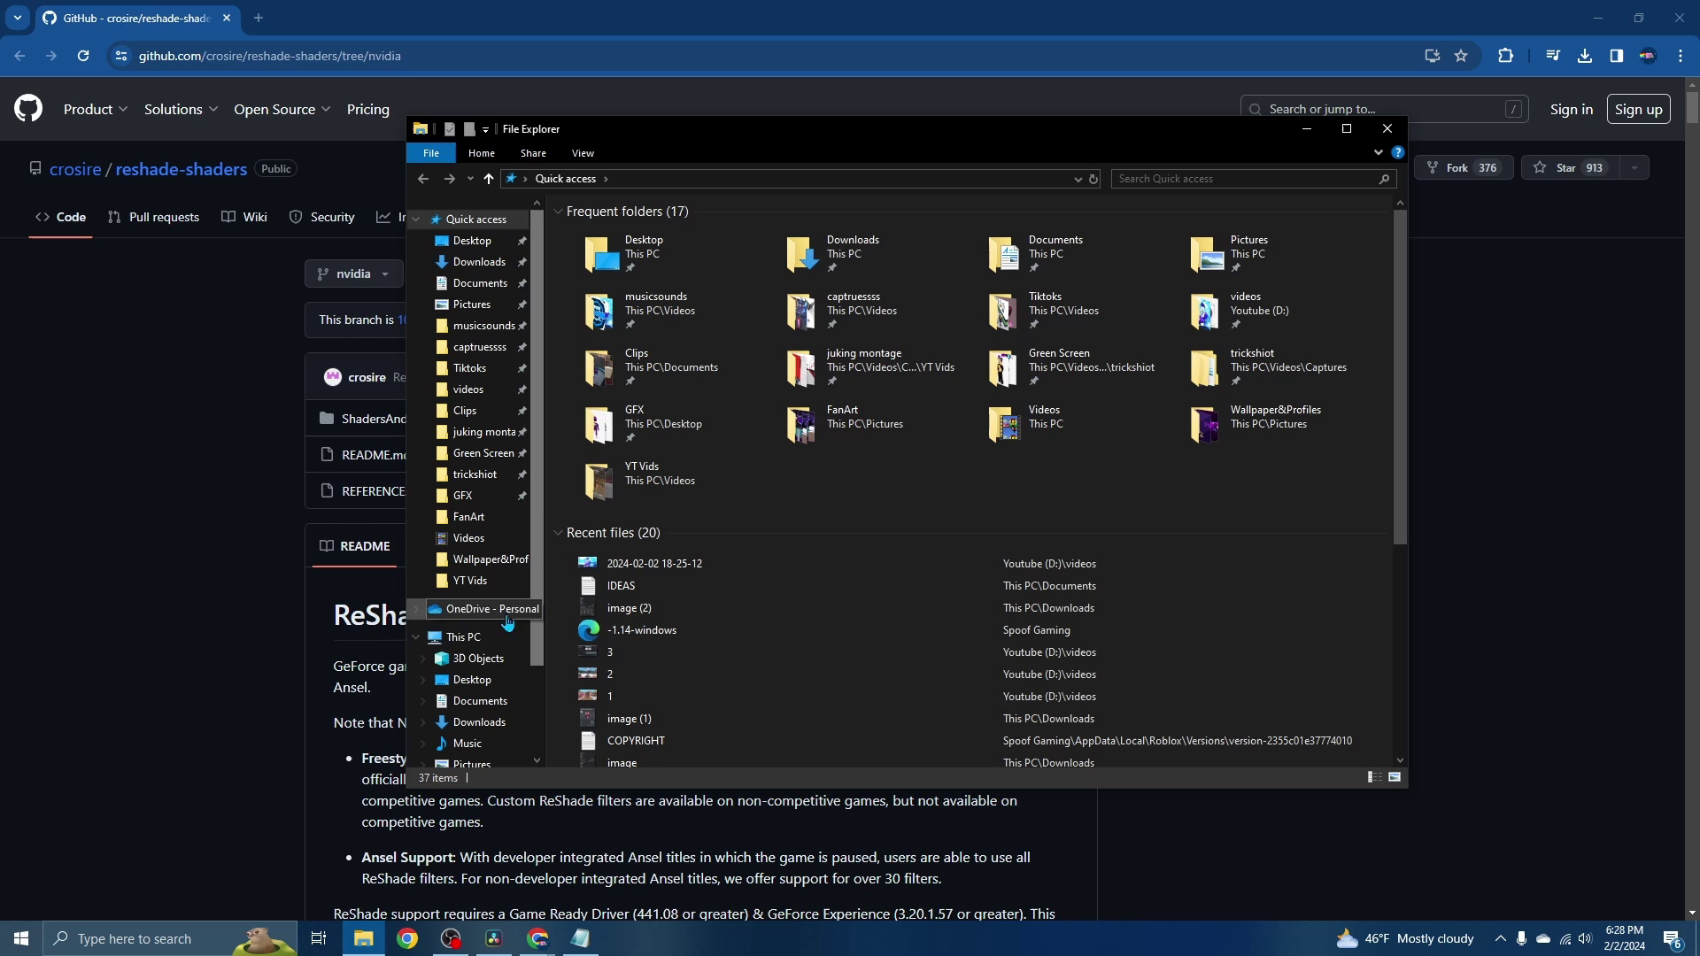
pyautogui.click(464, 637)
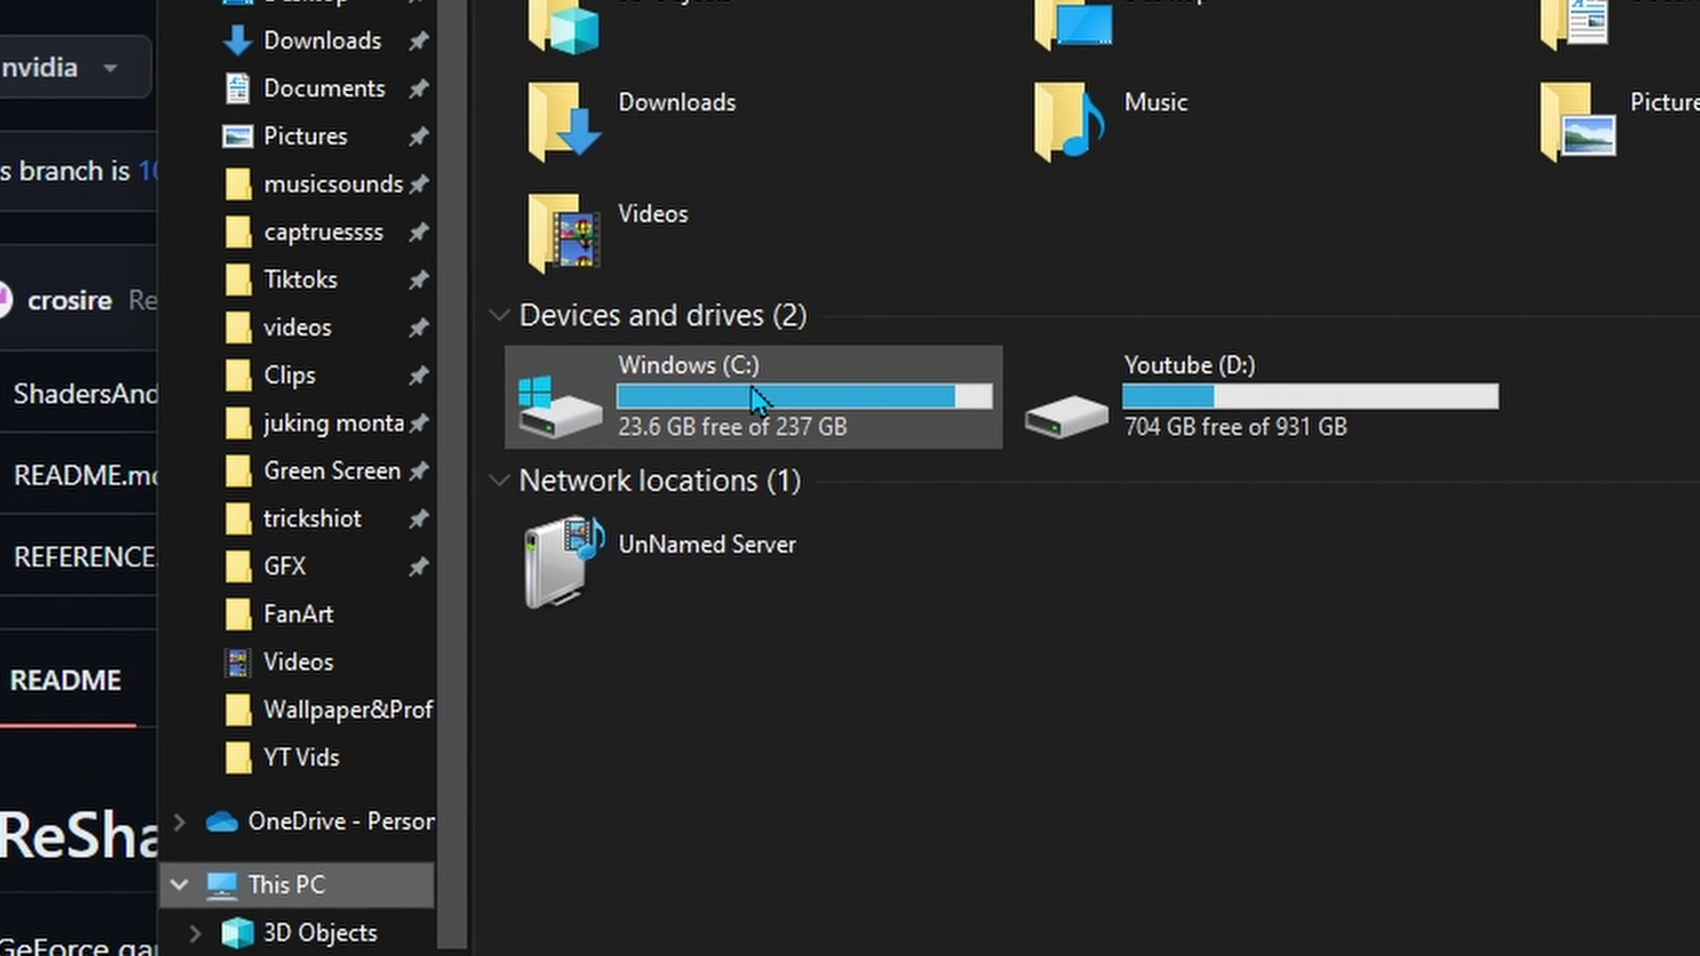
pyautogui.moveTo(750, 387)
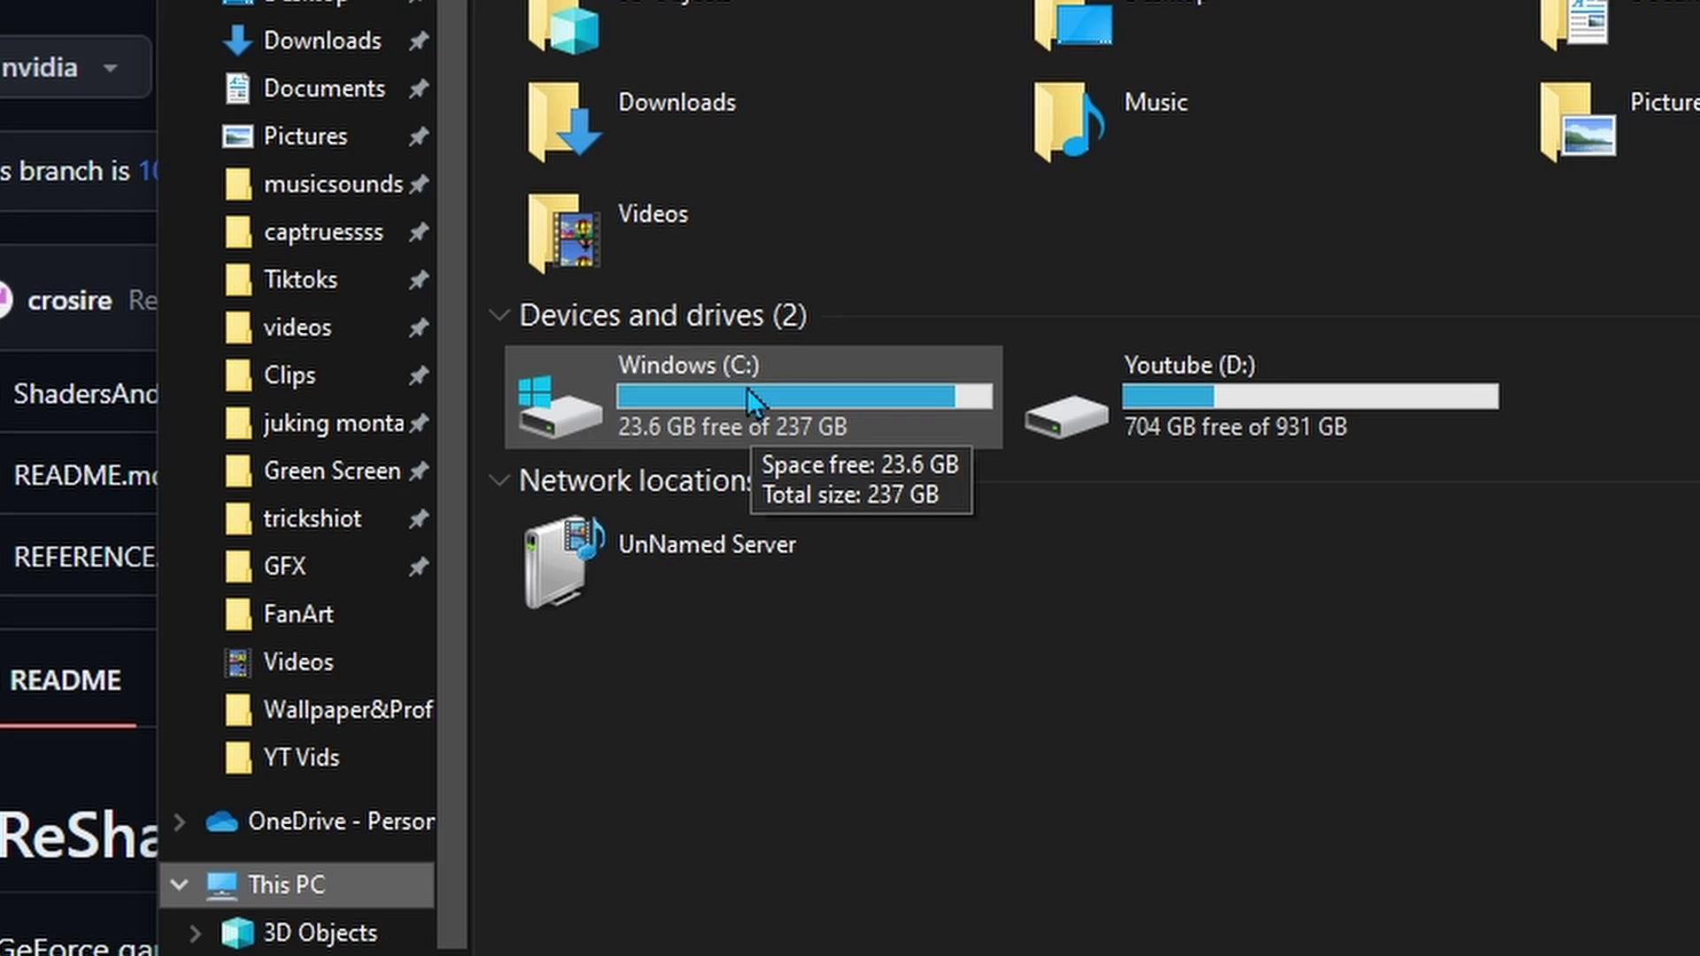
pyautogui.doubleClick(746, 387)
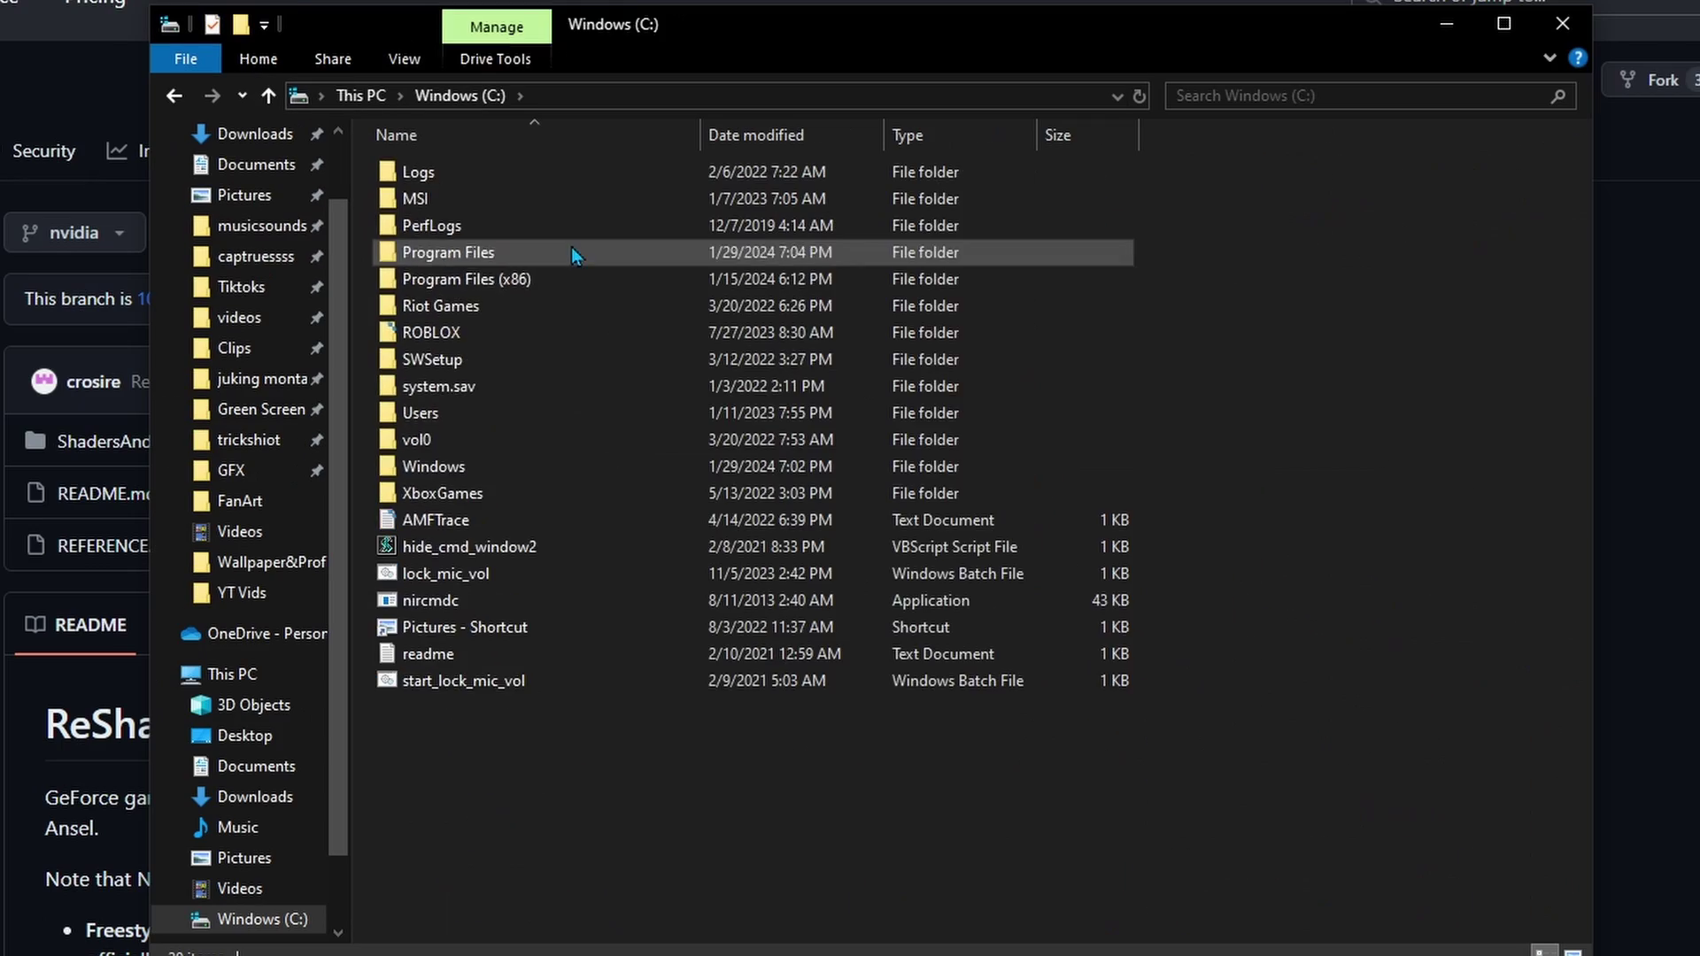
pyautogui.doubleClick(801, 439)
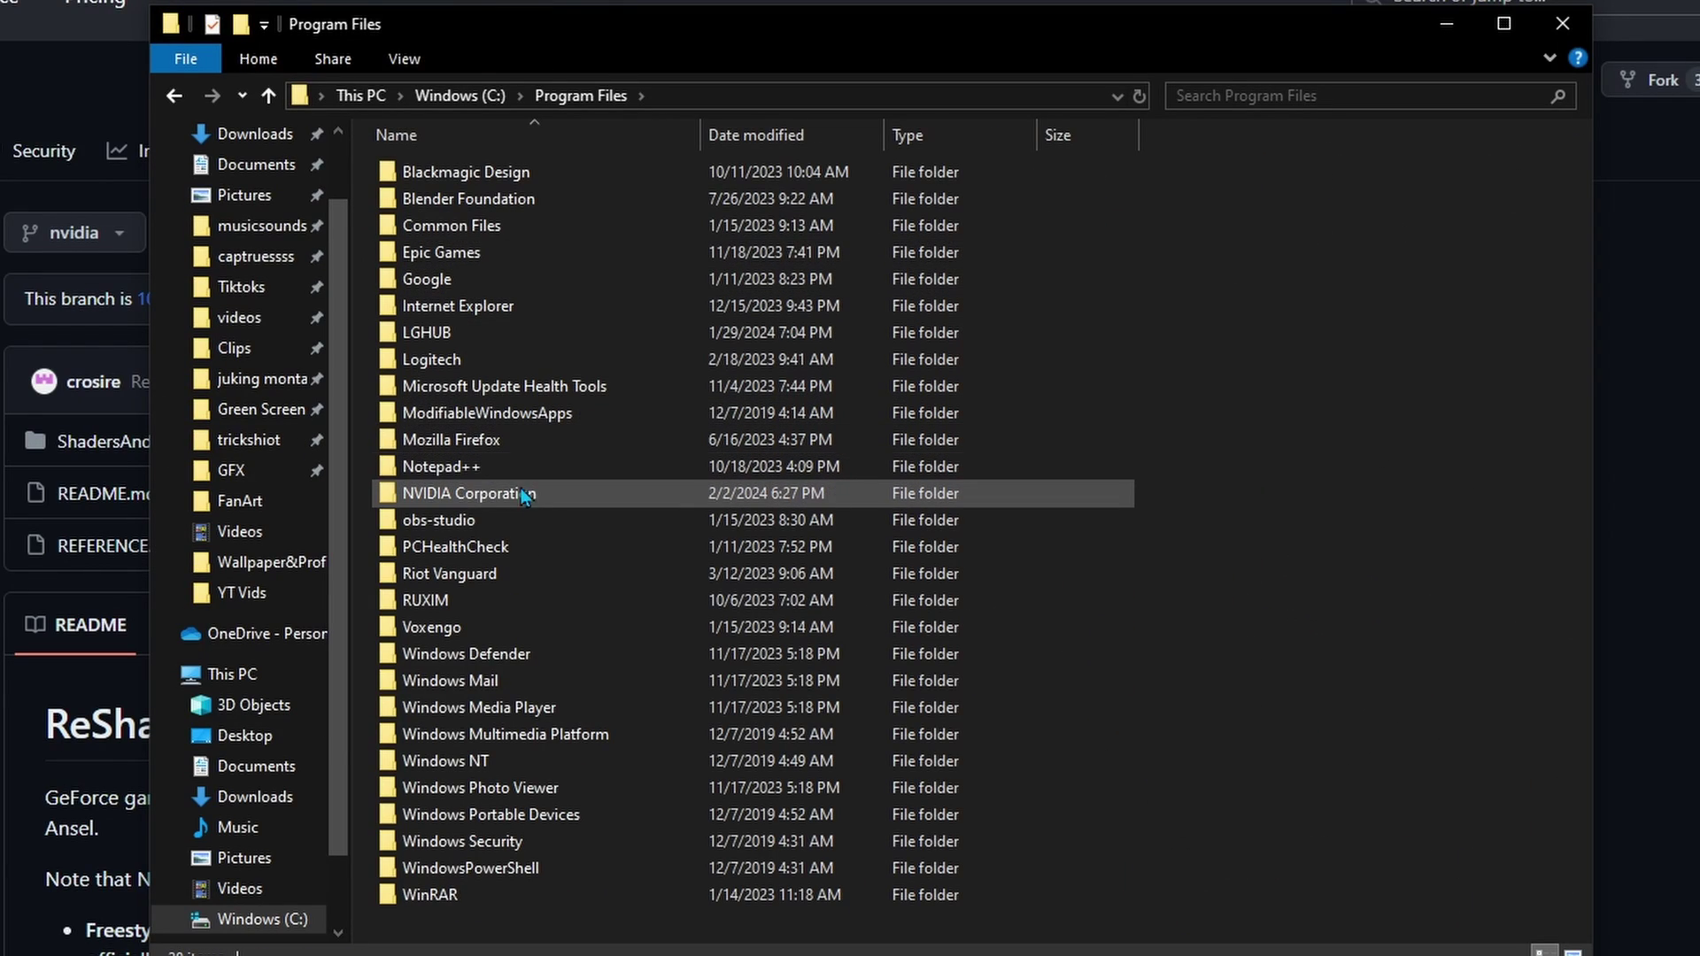
pyautogui.moveTo(651, 491)
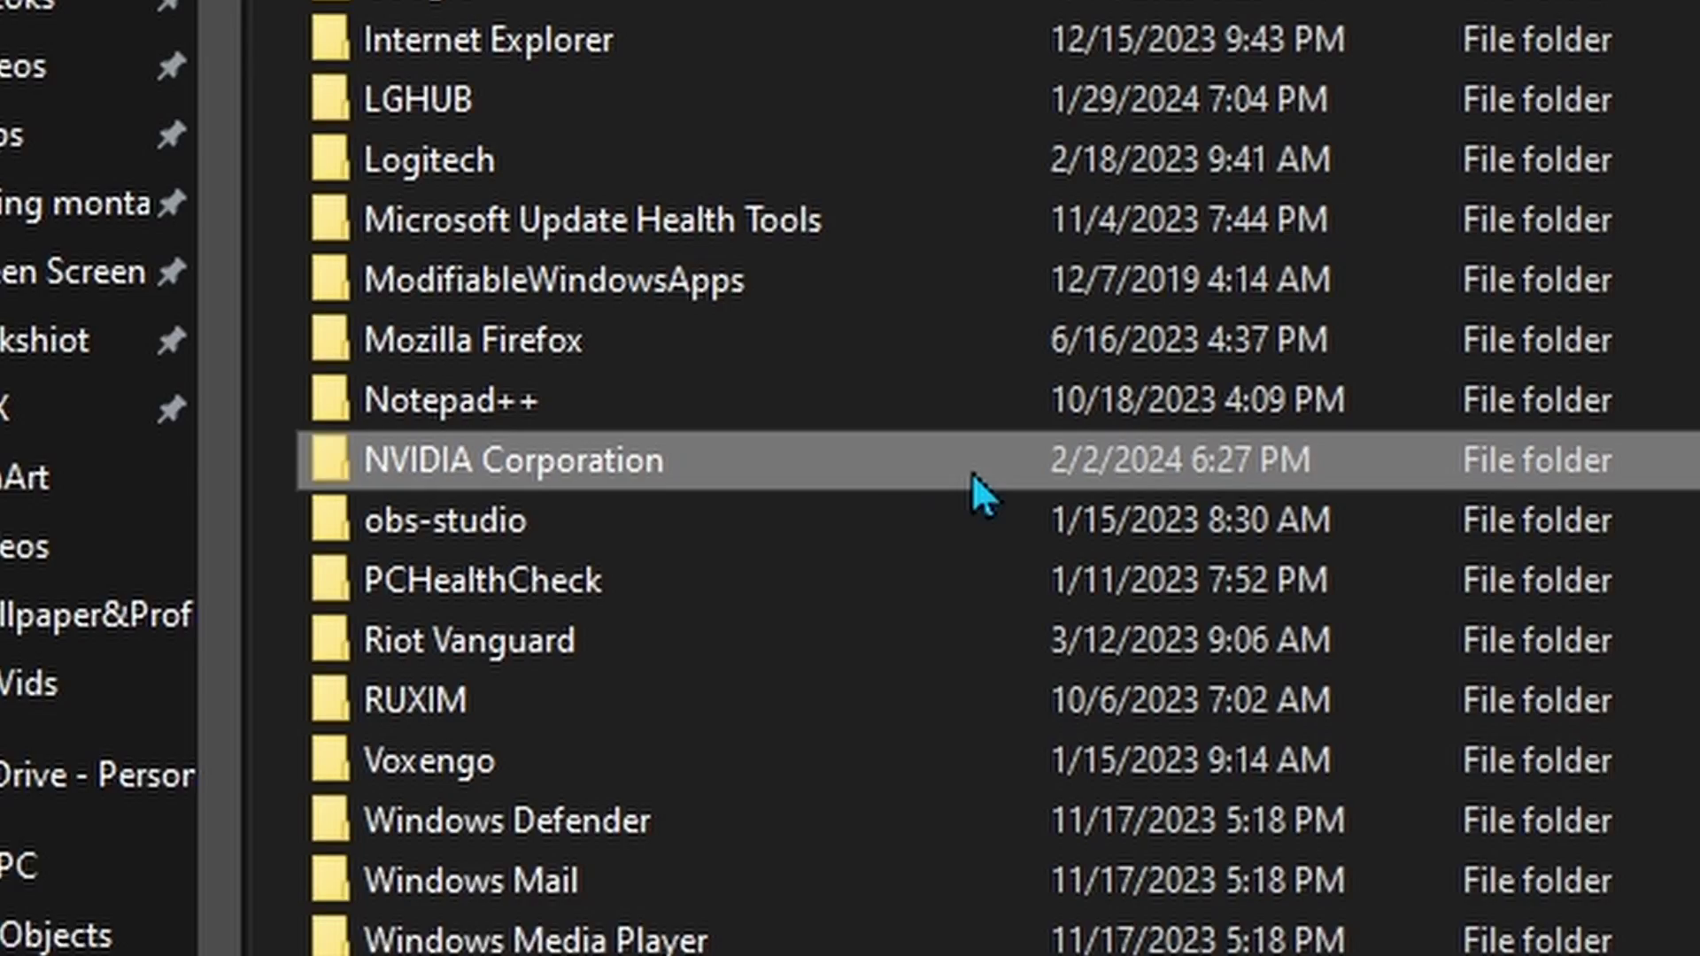
pyautogui.doubleClick(1085, 464)
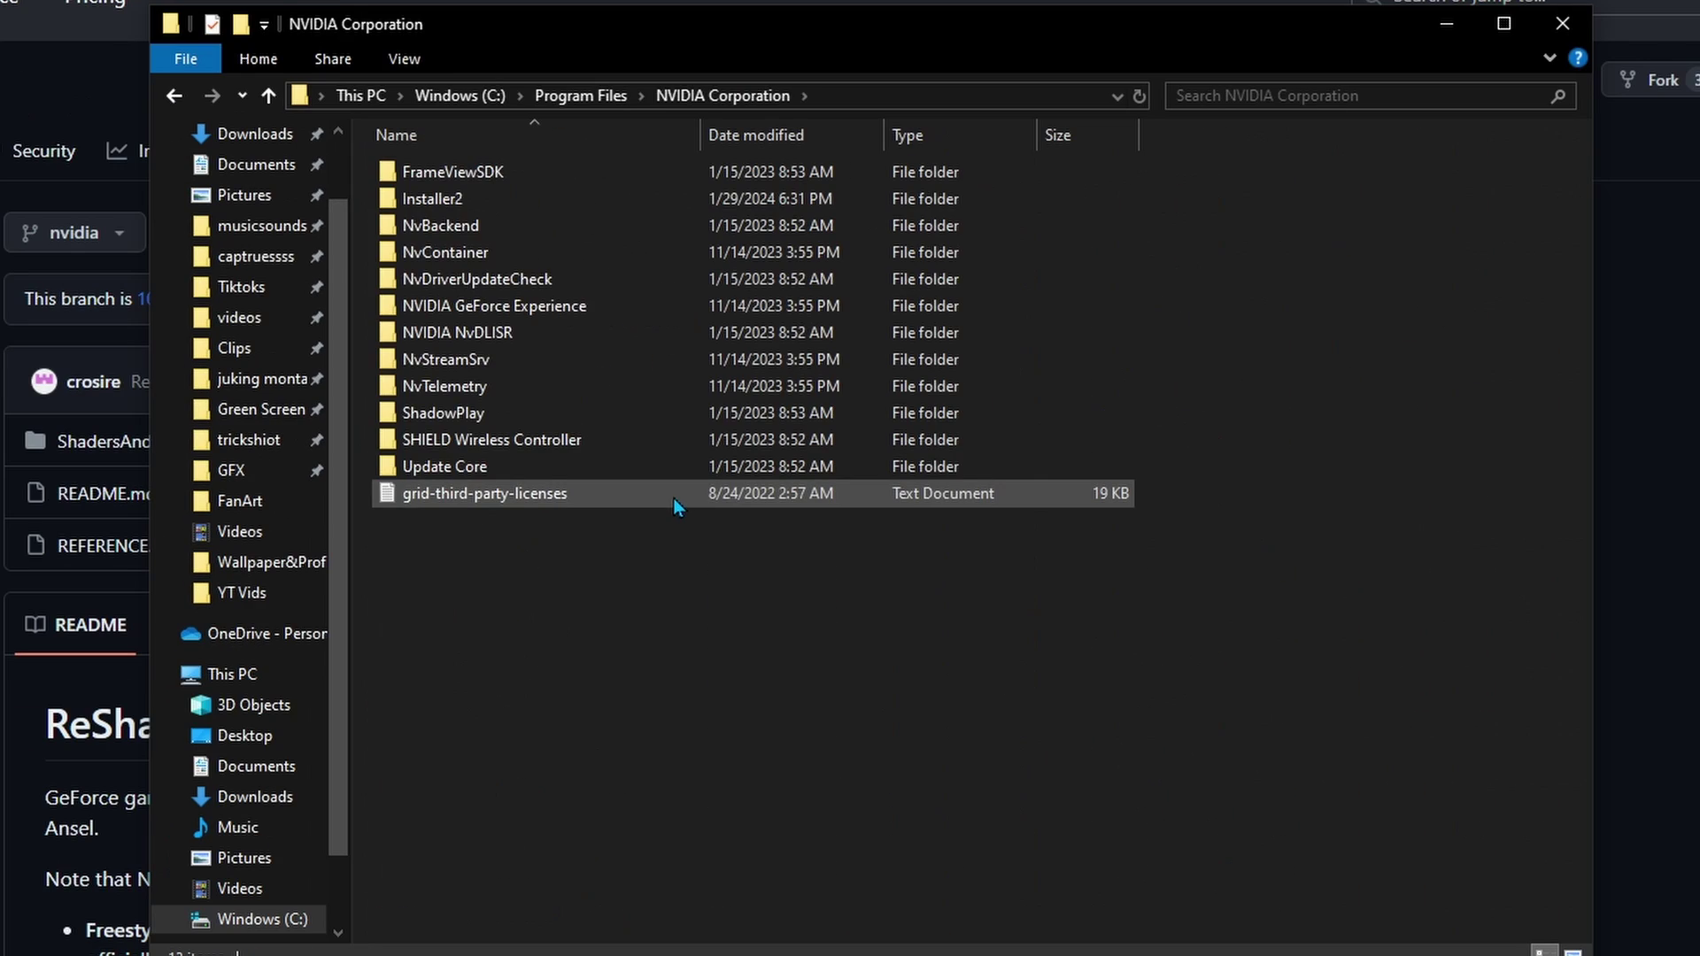
# Create a new folder named Ansel inside NVIDIA Corporation and open it.
pyautogui.rightClick(1176, 219)
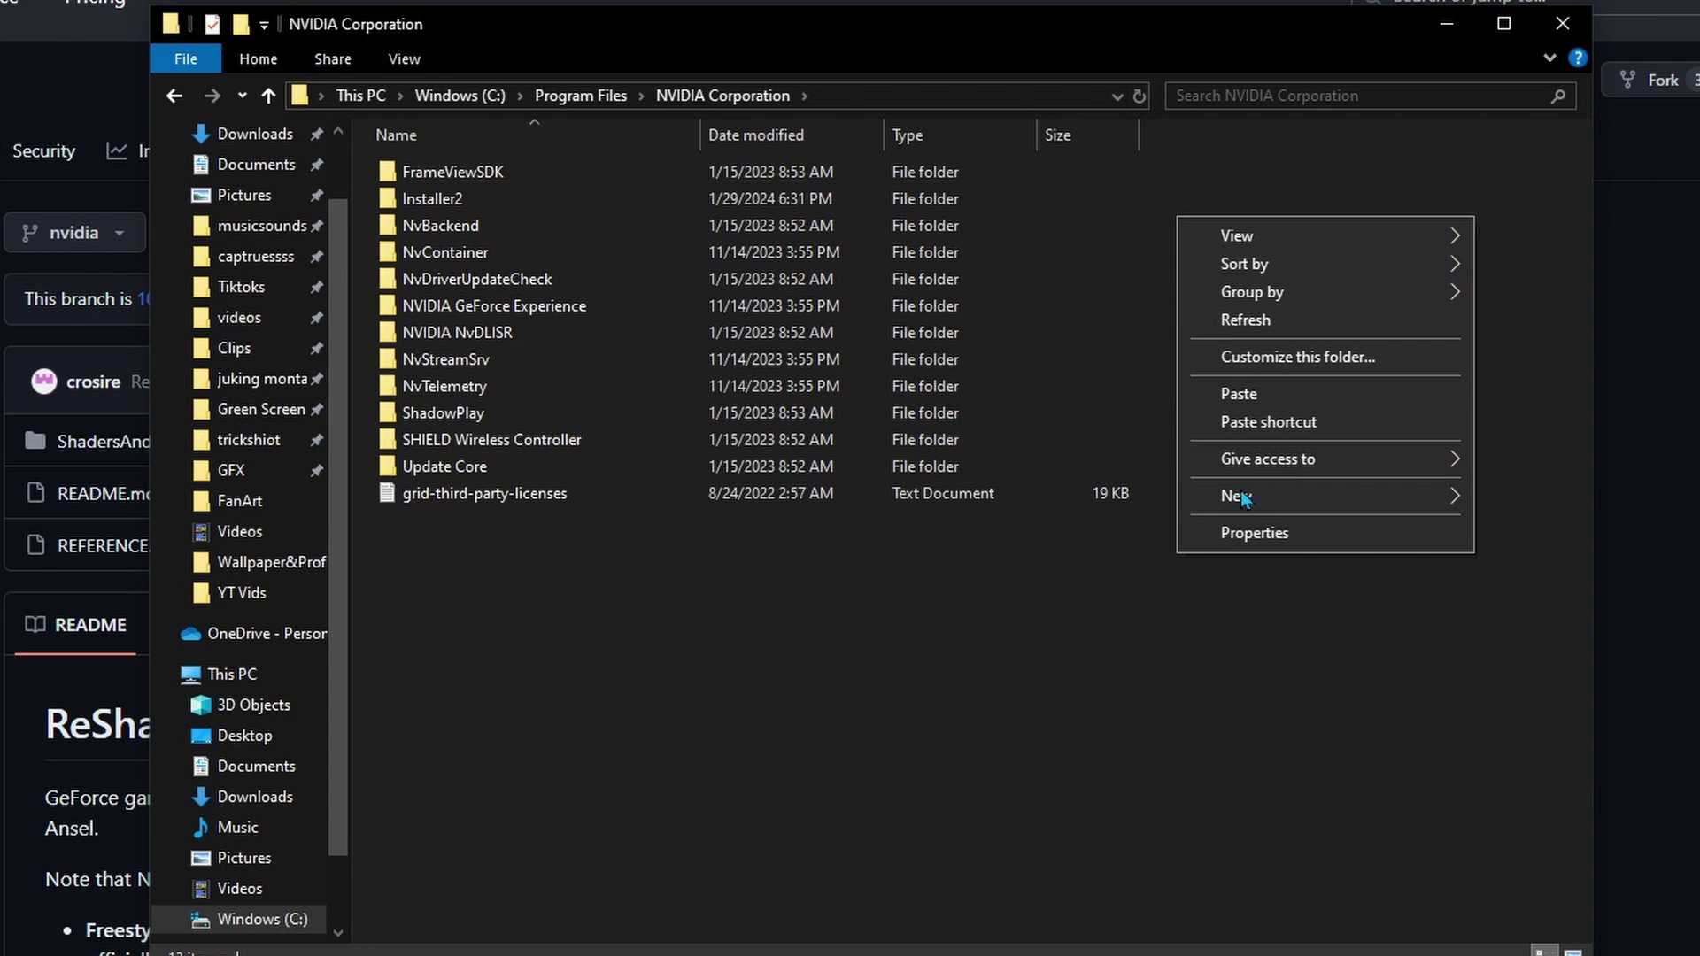
pyautogui.moveTo(1443, 495)
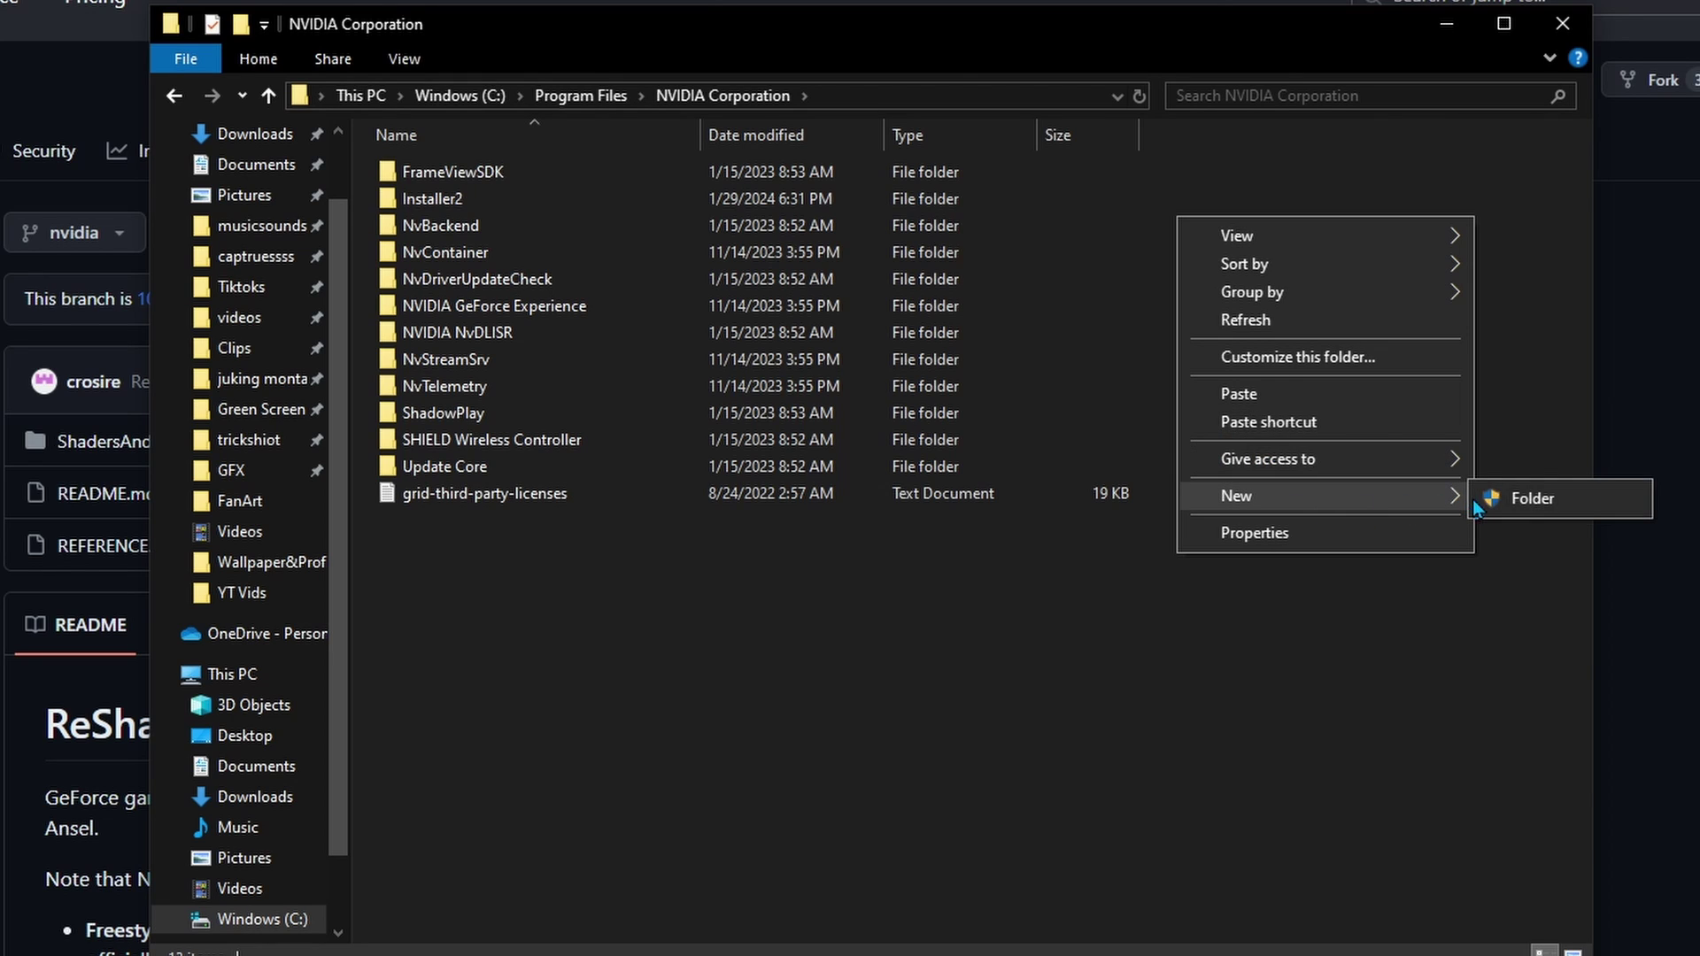
pyautogui.click(1500, 497)
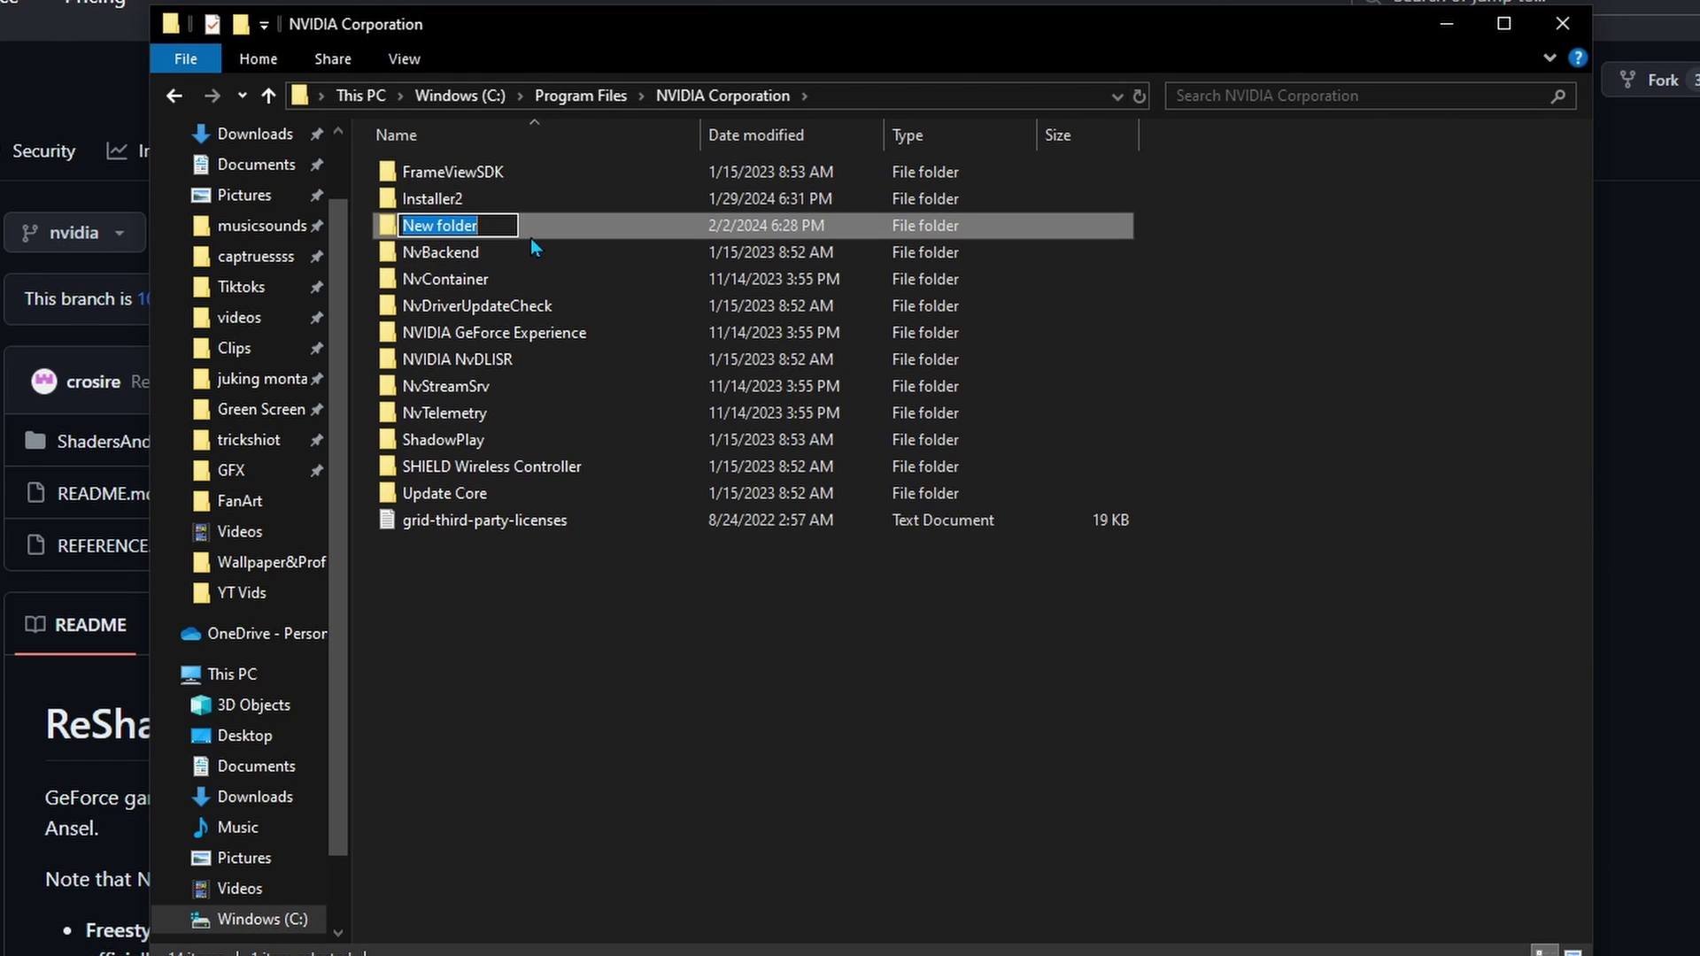
pyautogui.write('Ansel')
pyautogui.press('Return')
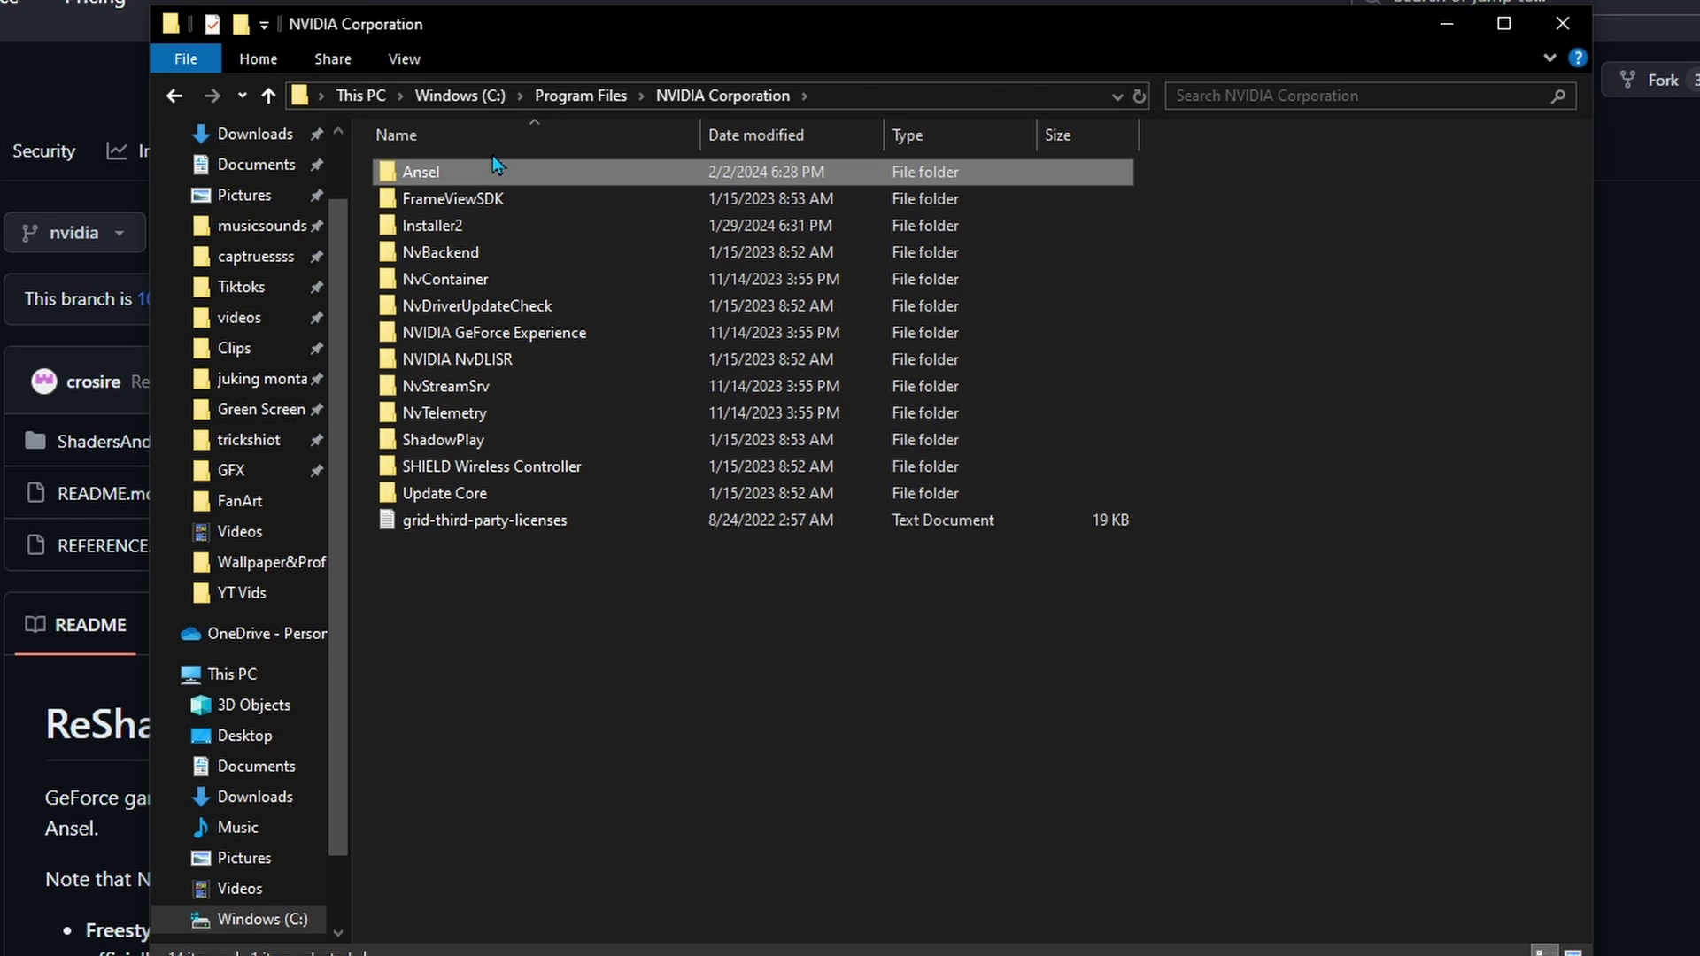
pyautogui.doubleClick(502, 177)
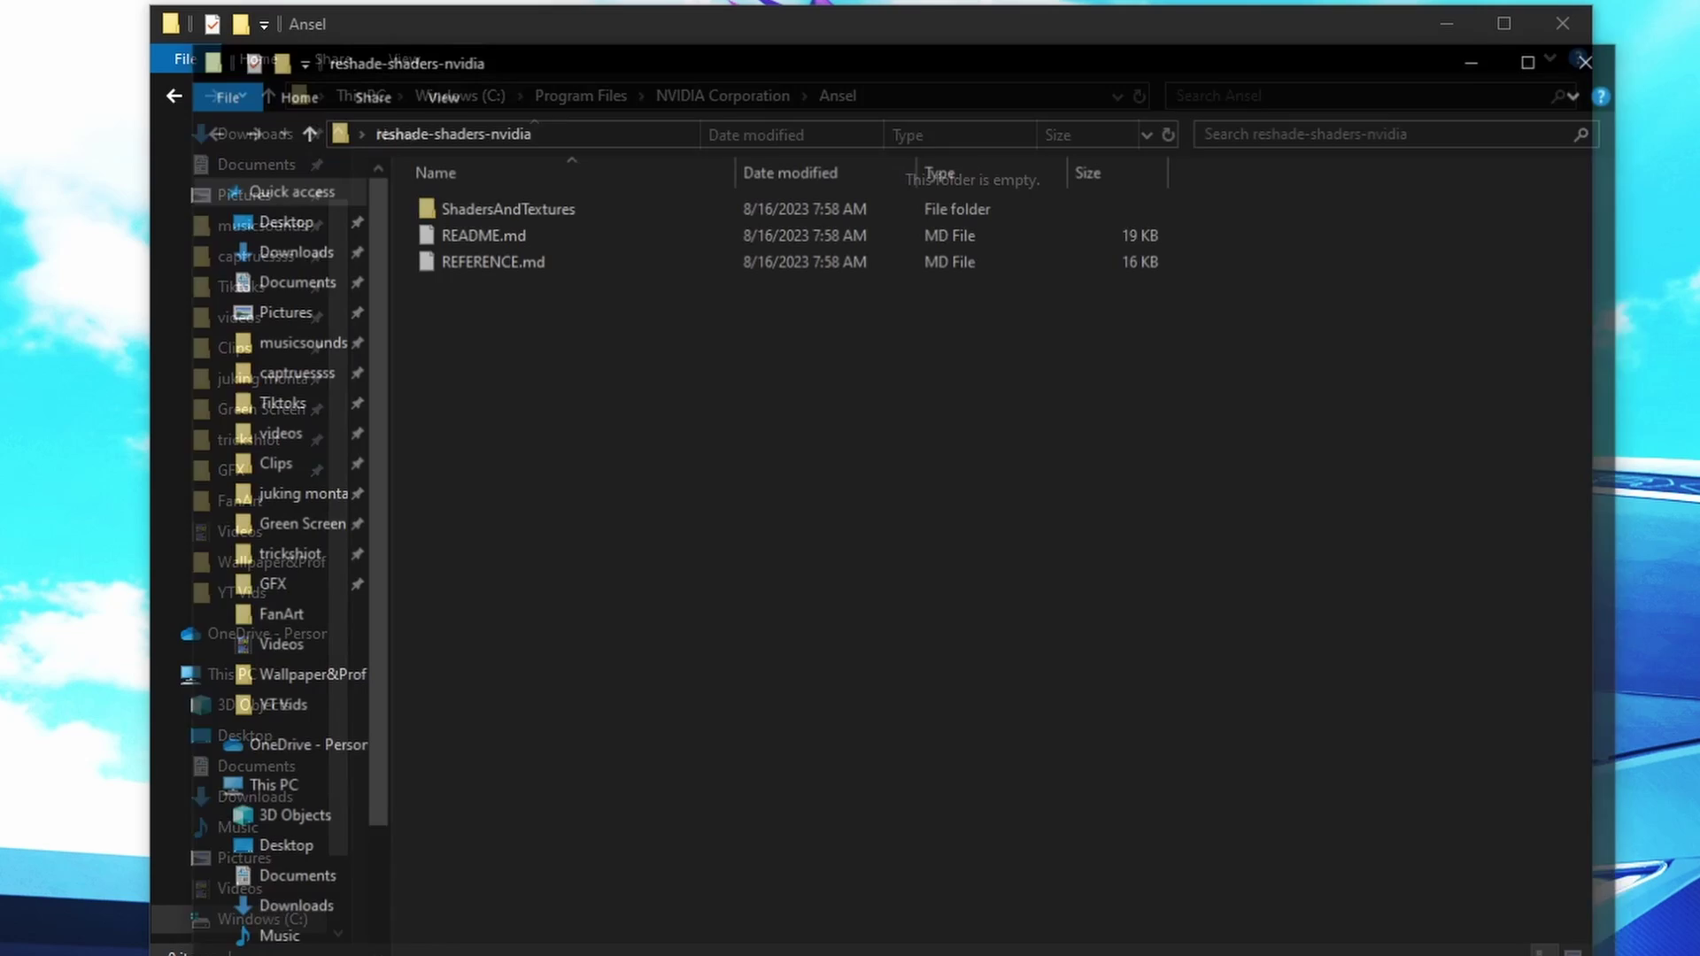
# Copy all 104 shader and texture files from ShadersAndTextures.
pyautogui.doubleClick(565, 223)
pyautogui.moveTo(559, 57); pyautogui.dragTo(1059, 86)
pyautogui.moveTo(1237, 129); pyautogui.dragTo(1100, 181)
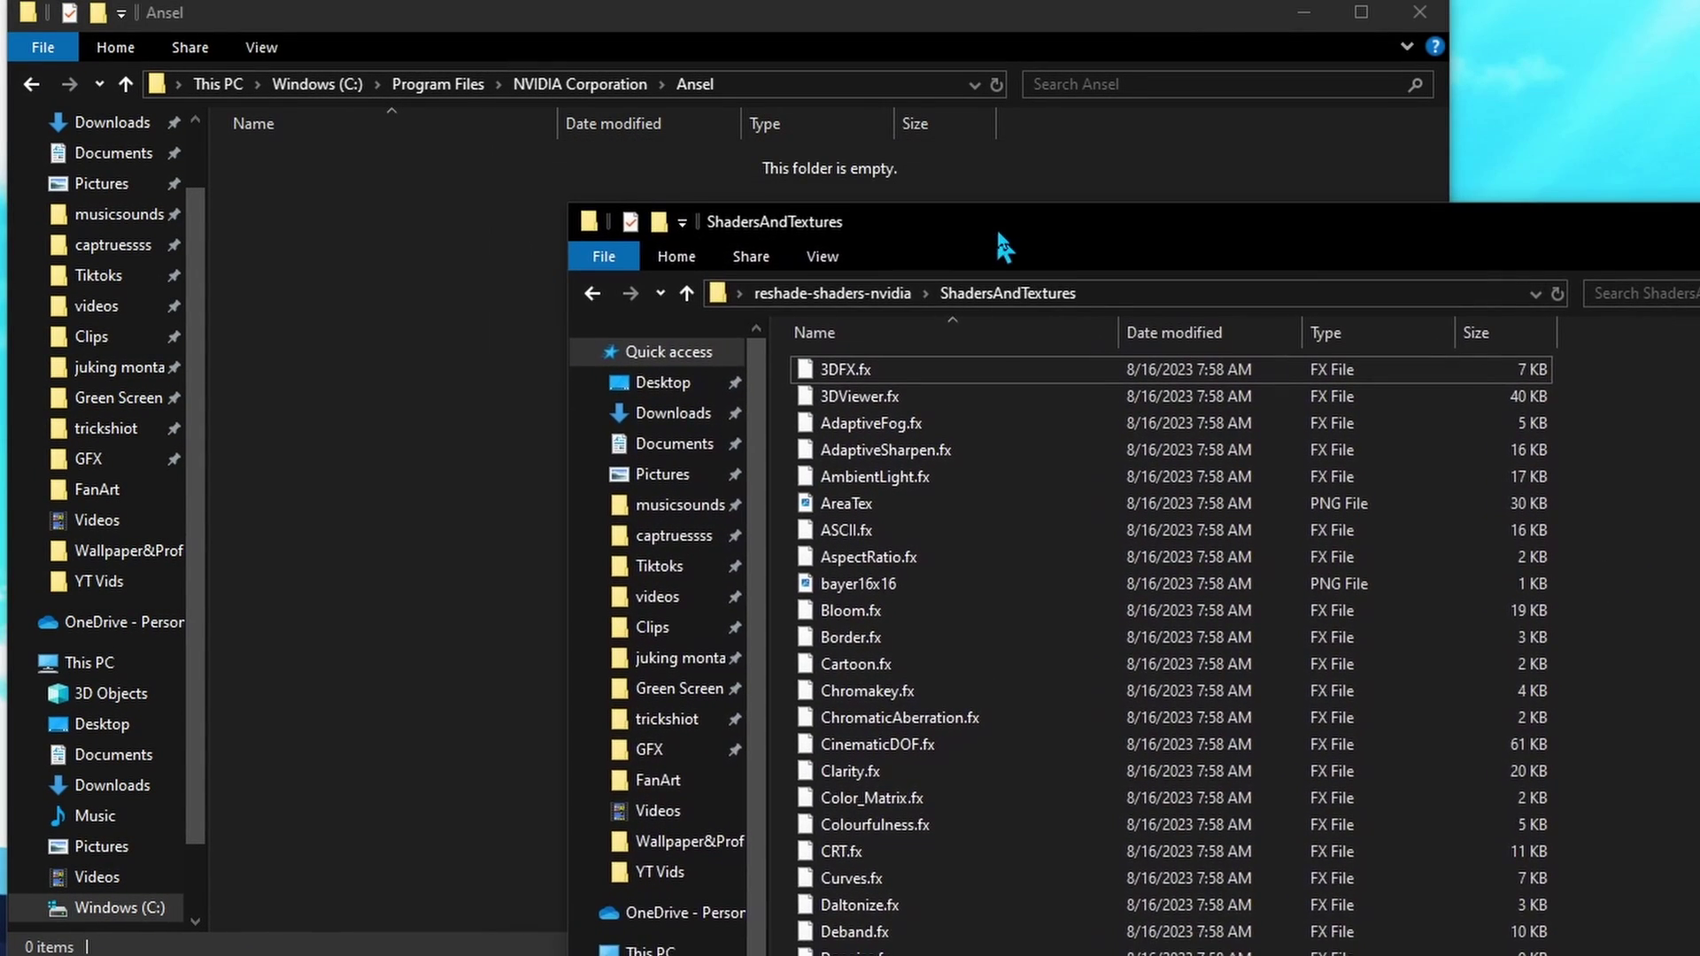
pyautogui.moveTo(955, 167); pyautogui.dragTo(940, 157)
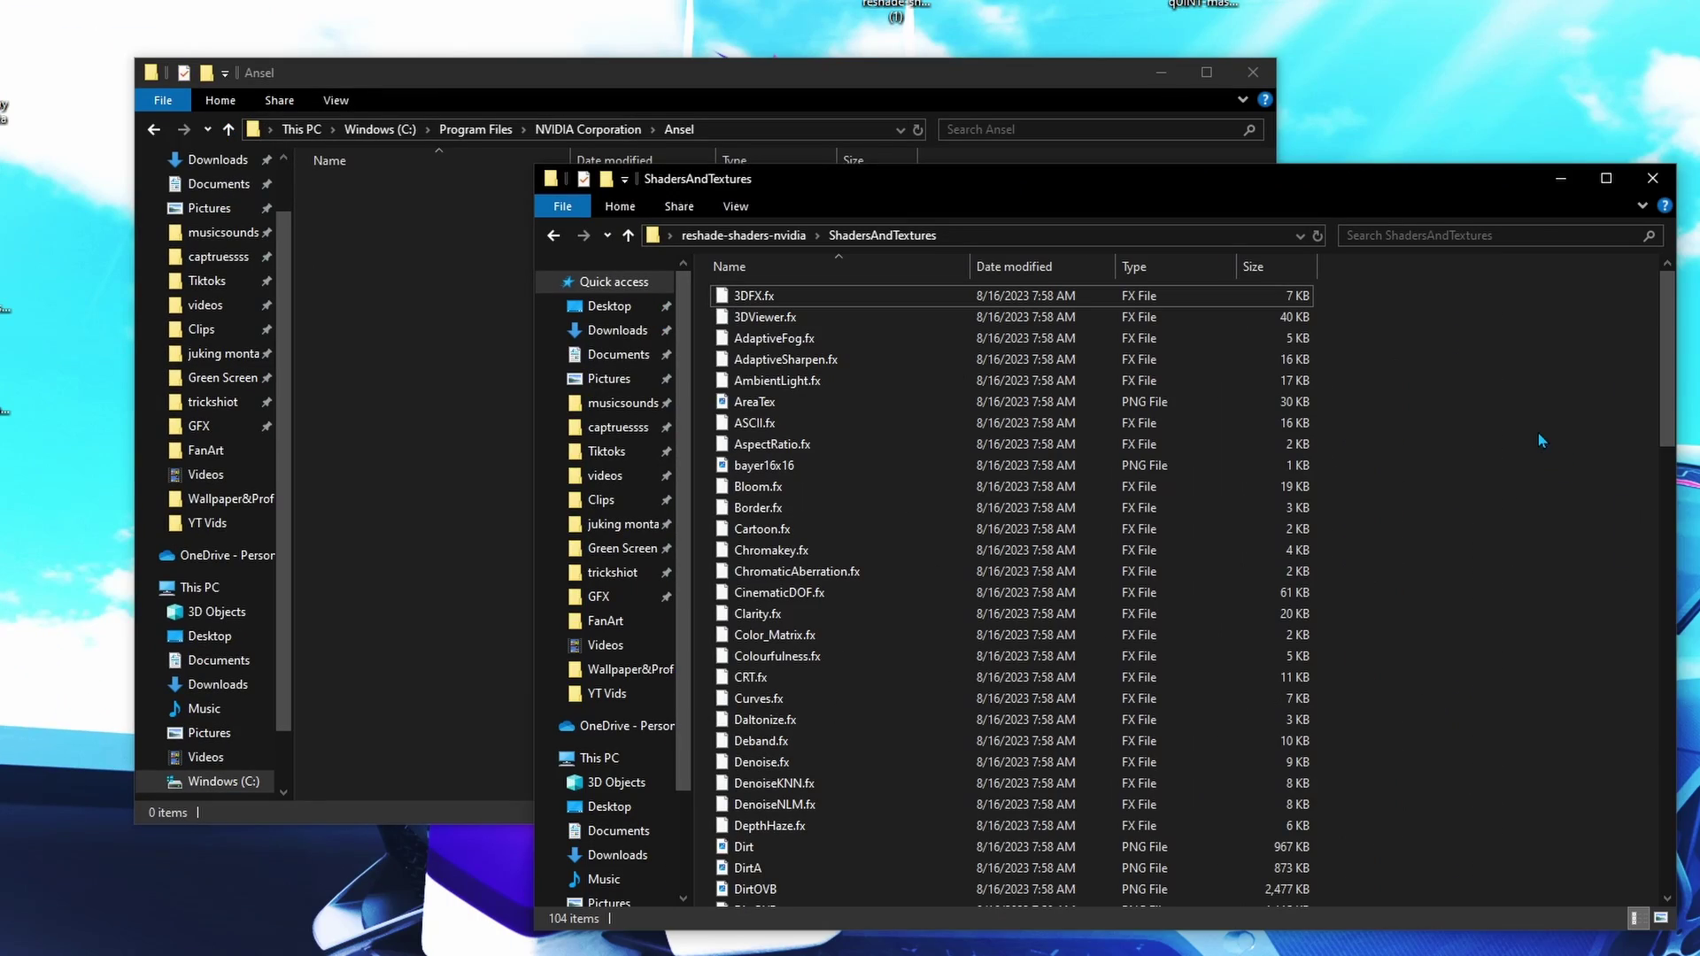
pyautogui.hotkey('ctrl', 'a')
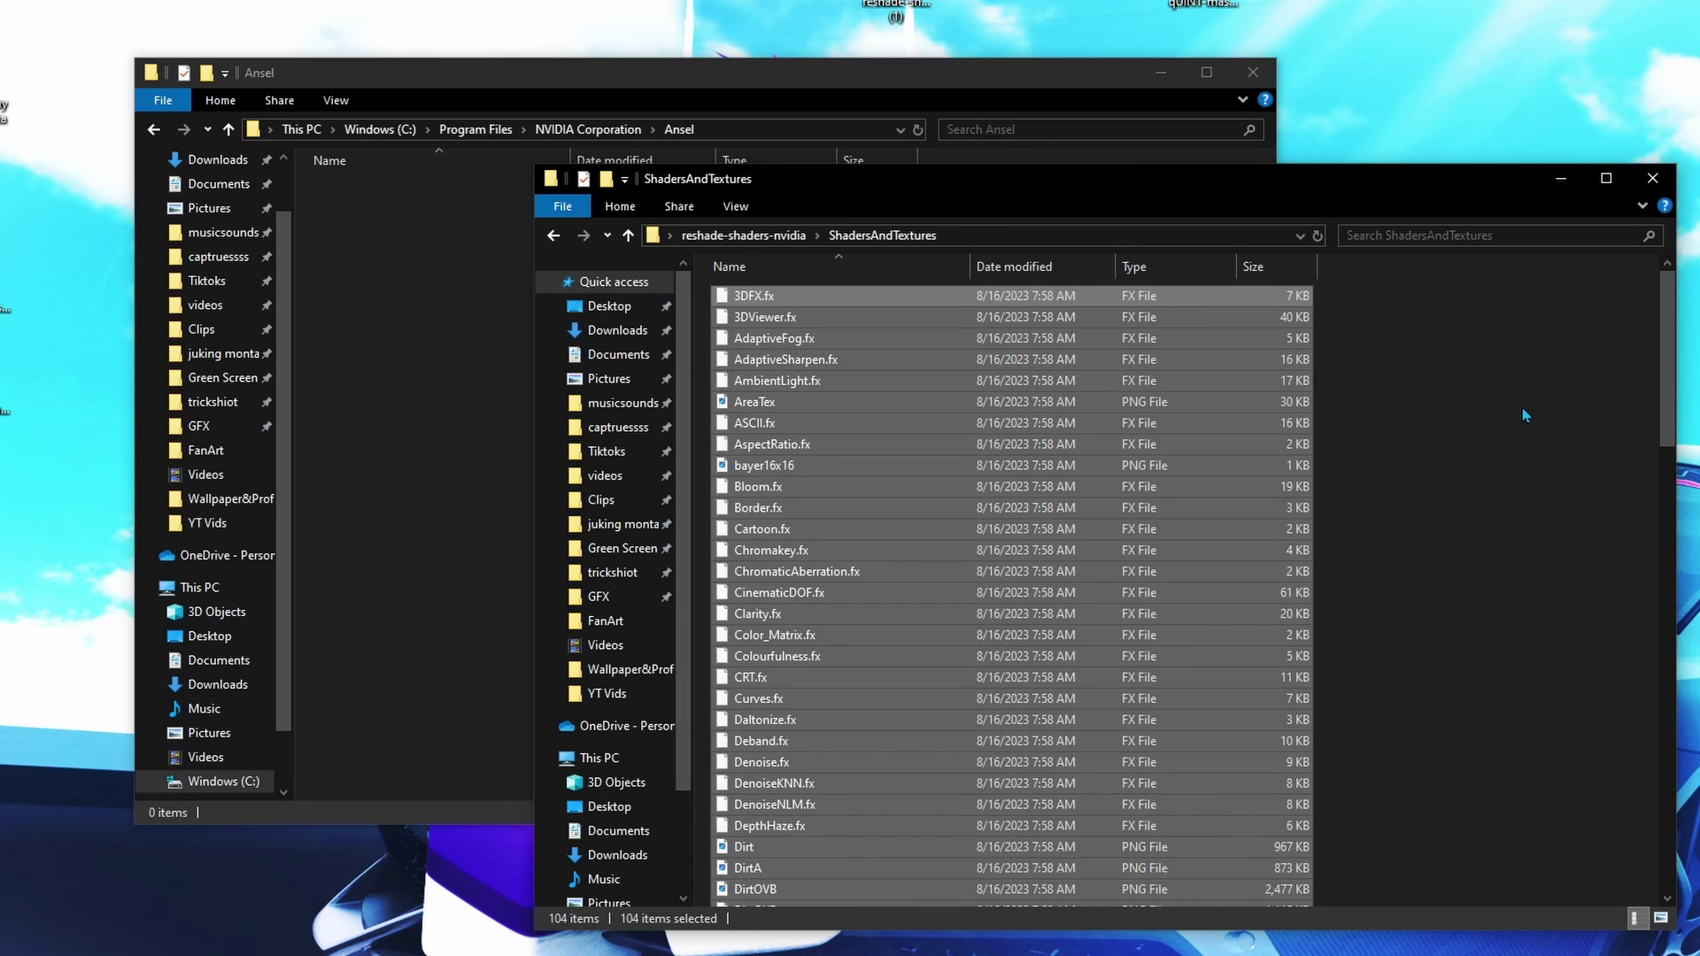
pyautogui.hotkey('ctrl', 'c')
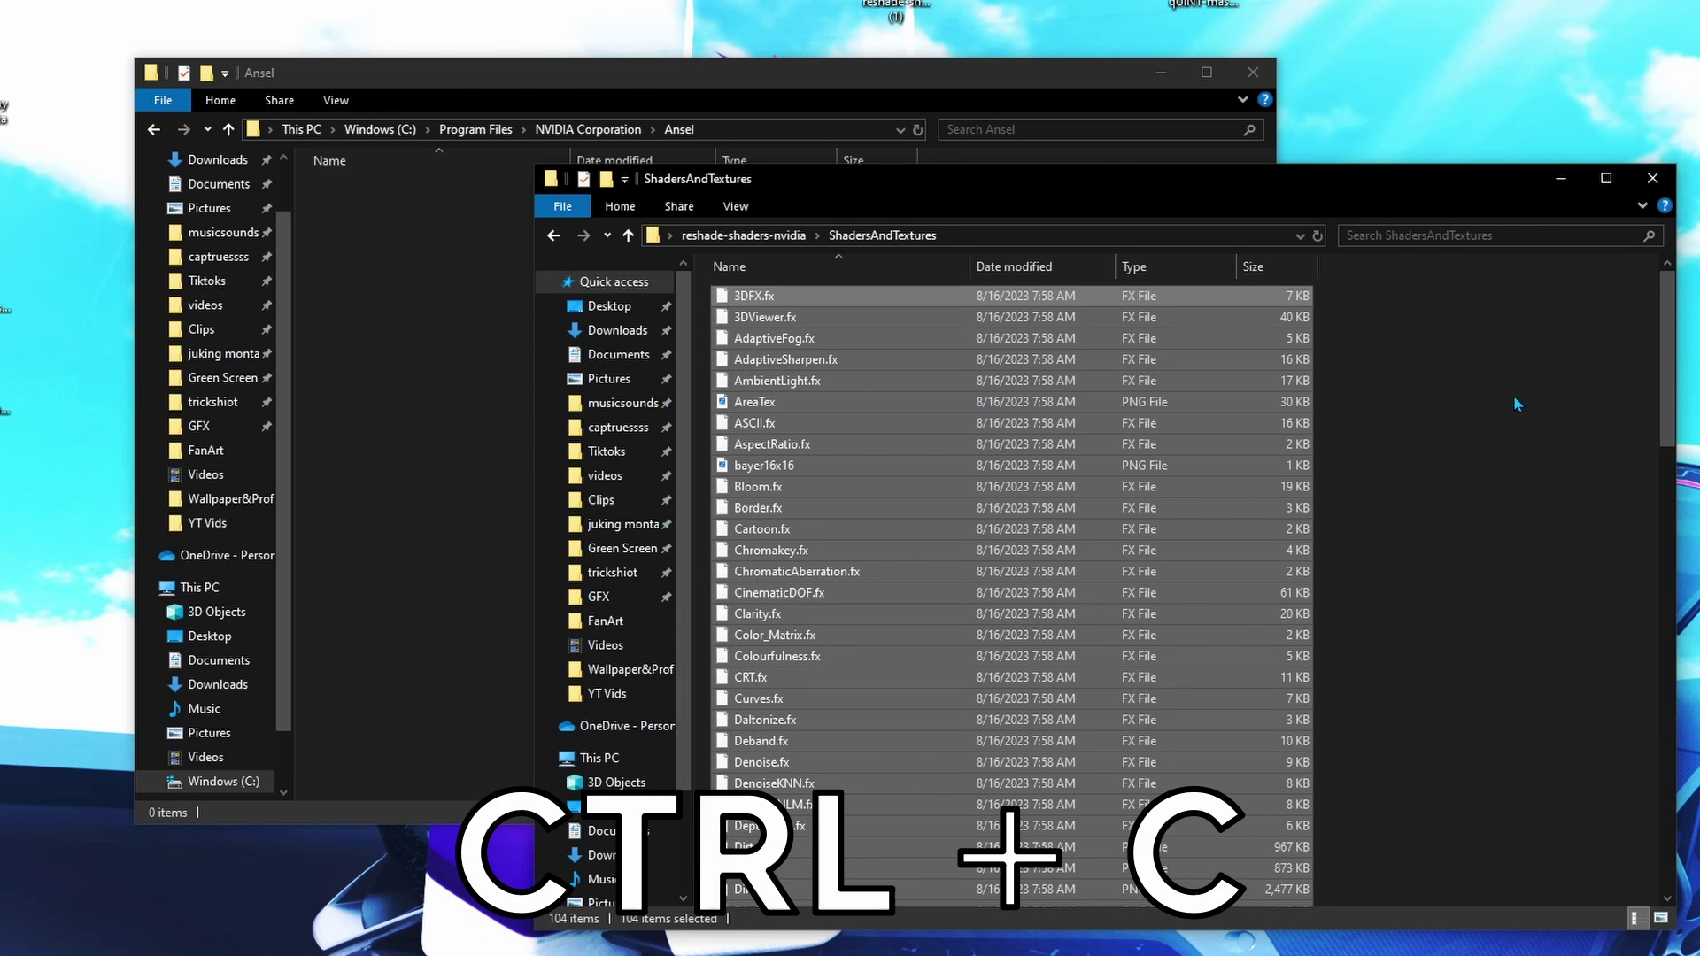
# Paste the files into Ansel, granting administrator permission for all items.
pyautogui.click(1561, 181)
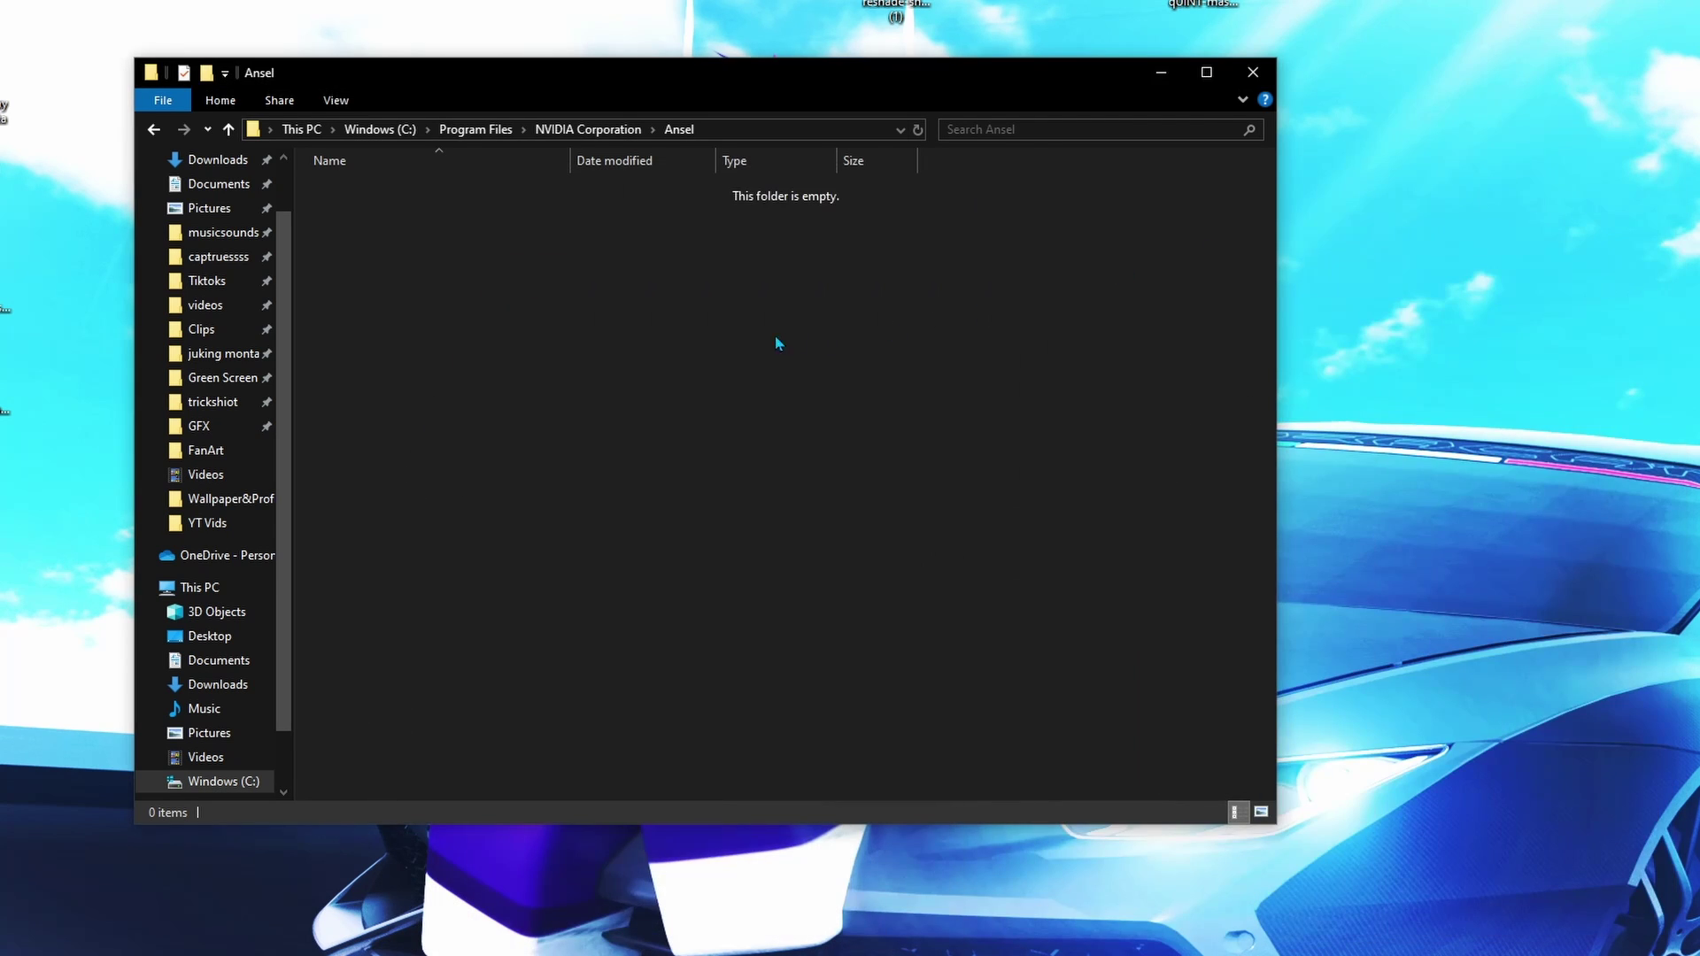
pyautogui.hotkey('ctrl', 'v')
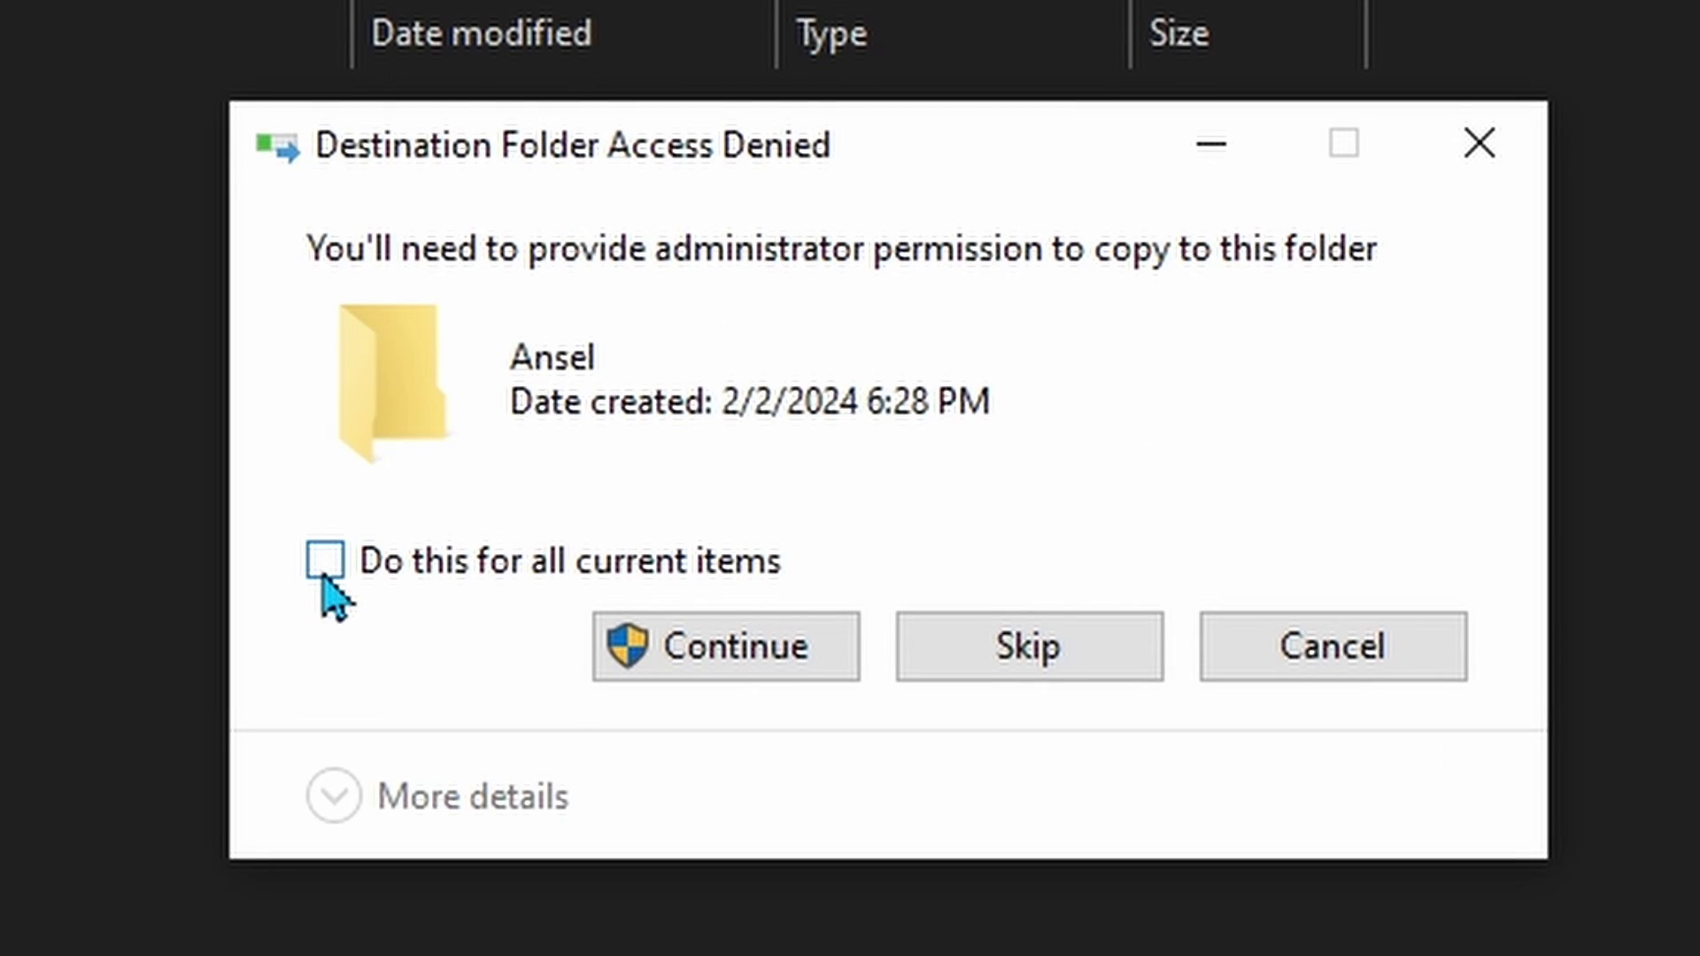
pyautogui.click(325, 573)
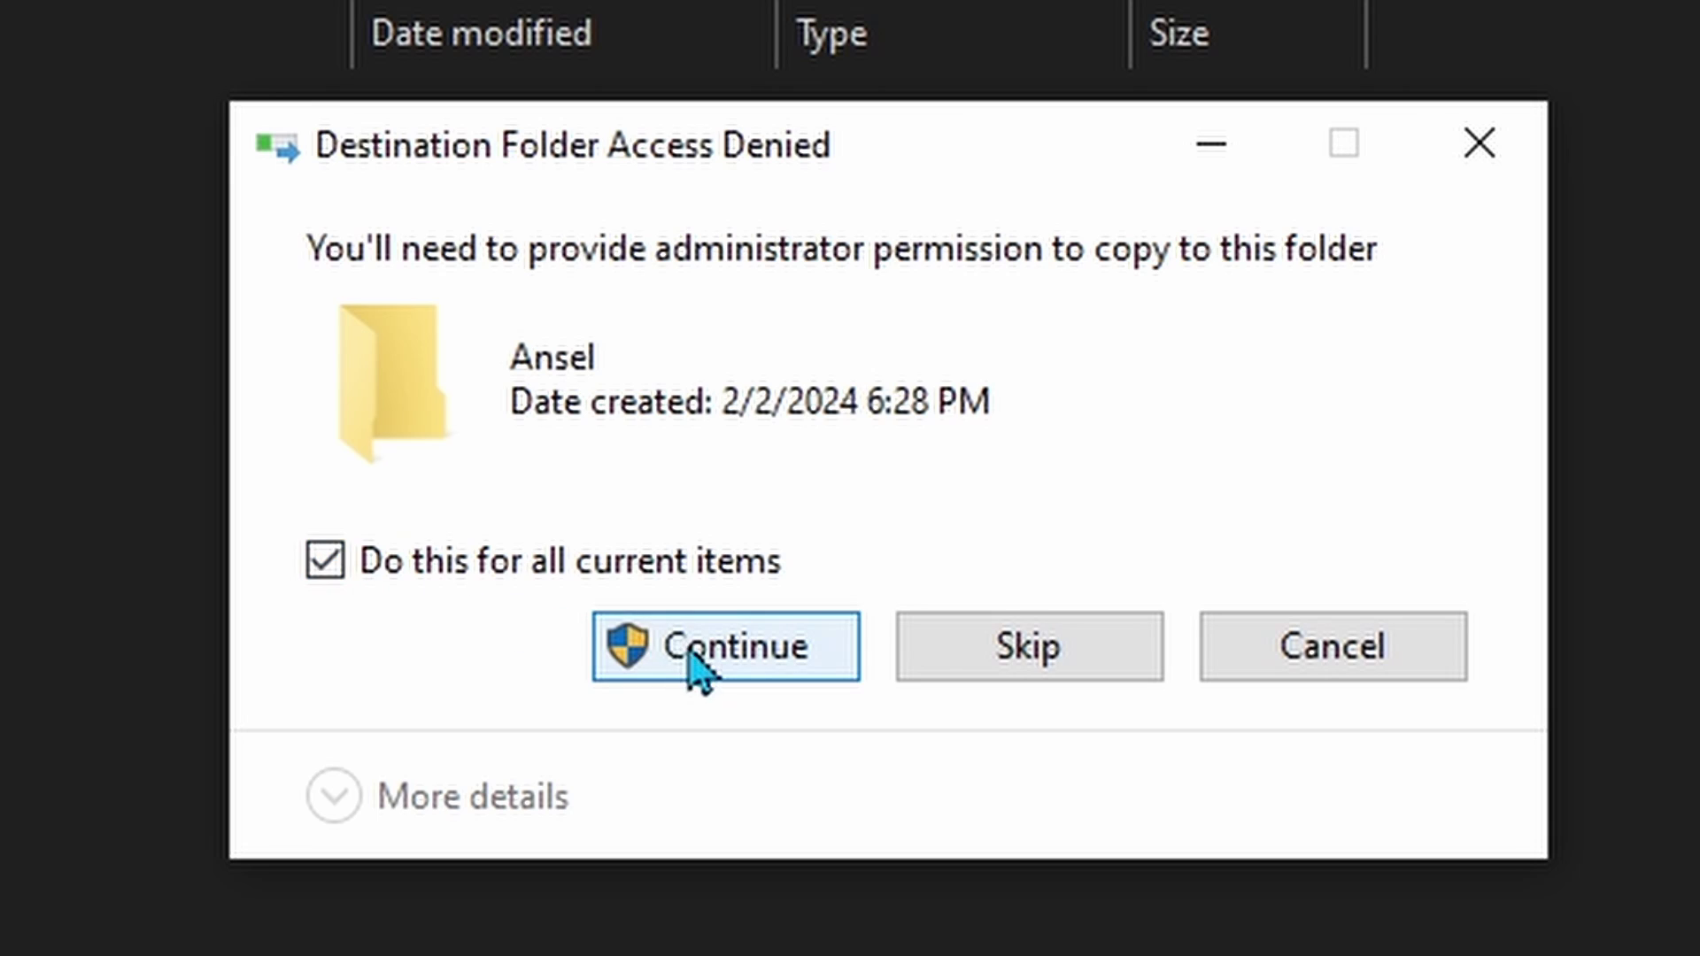
pyautogui.click(688, 660)
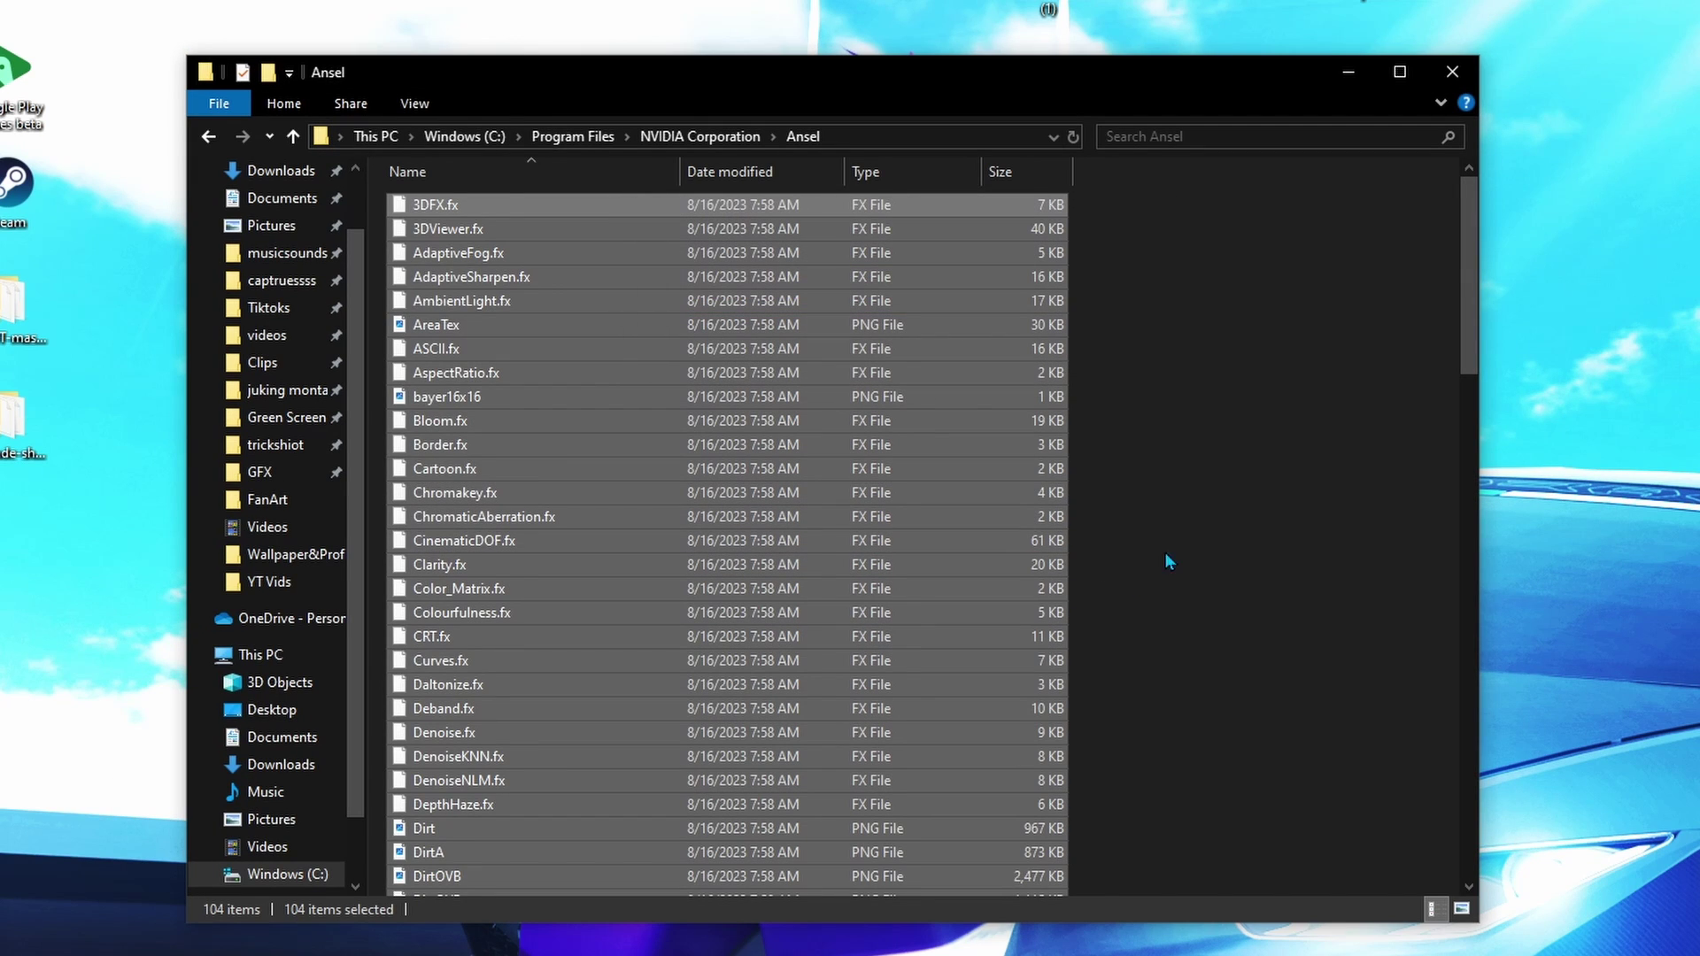
pyautogui.click(1217, 538)
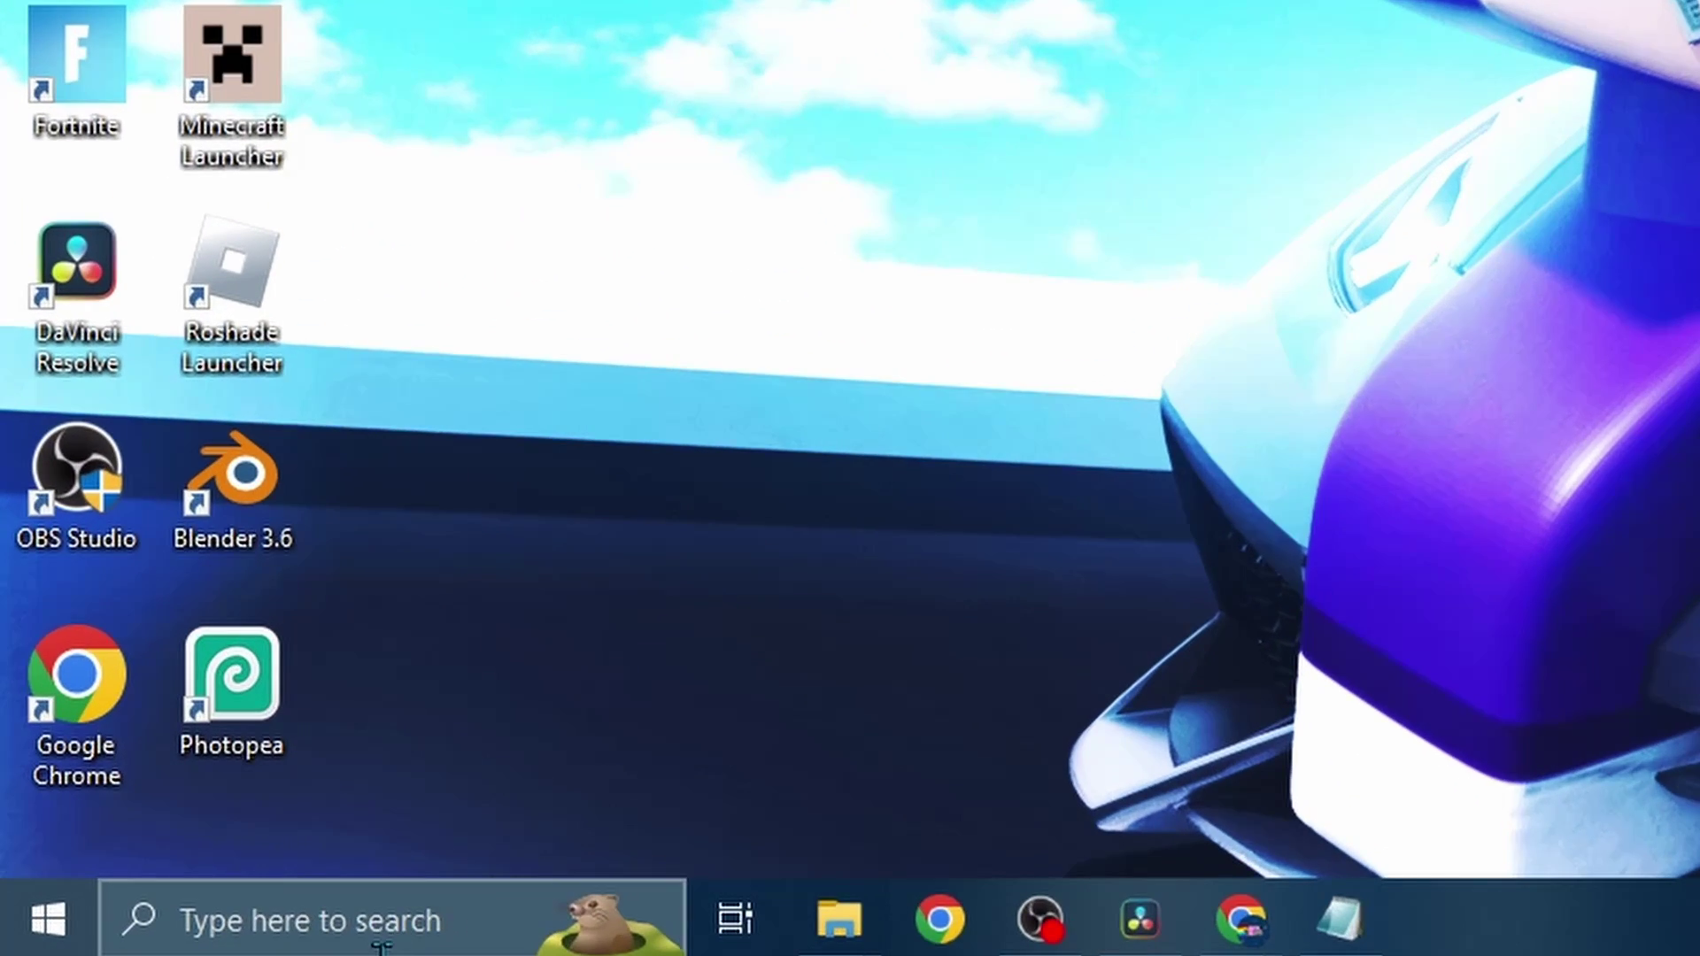
# Search 'roblox player' and open the folder containing the actual Roblox program.
pyautogui.click(154, 941)
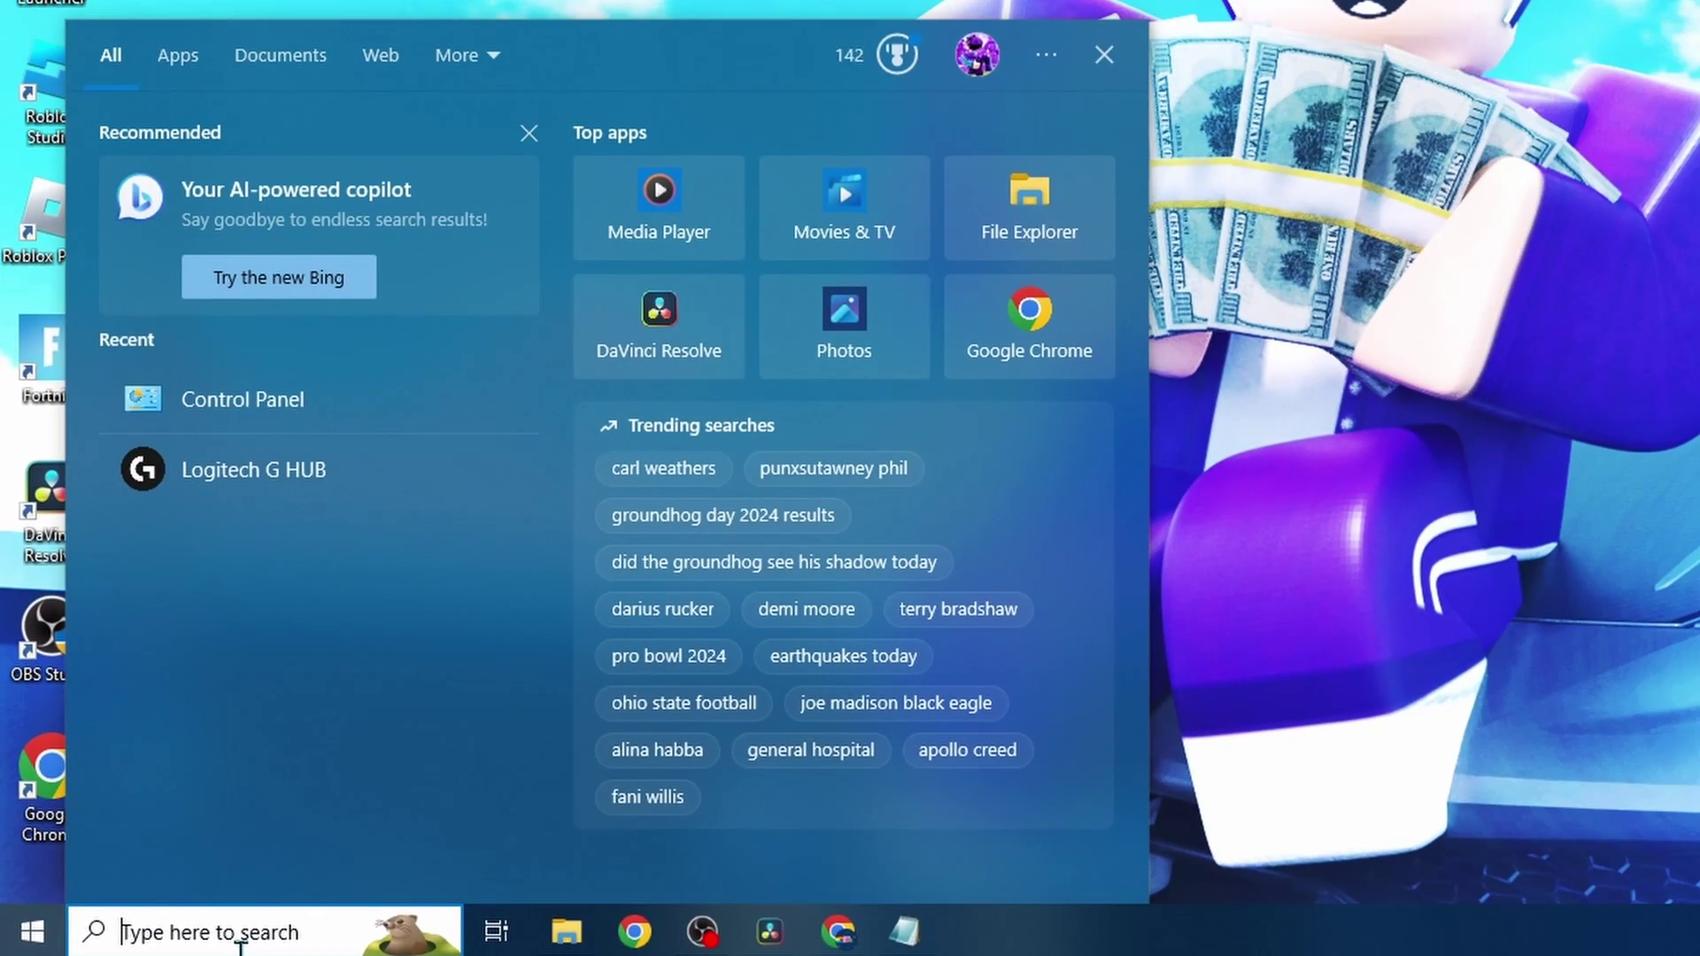
pyautogui.write('roblox pl')
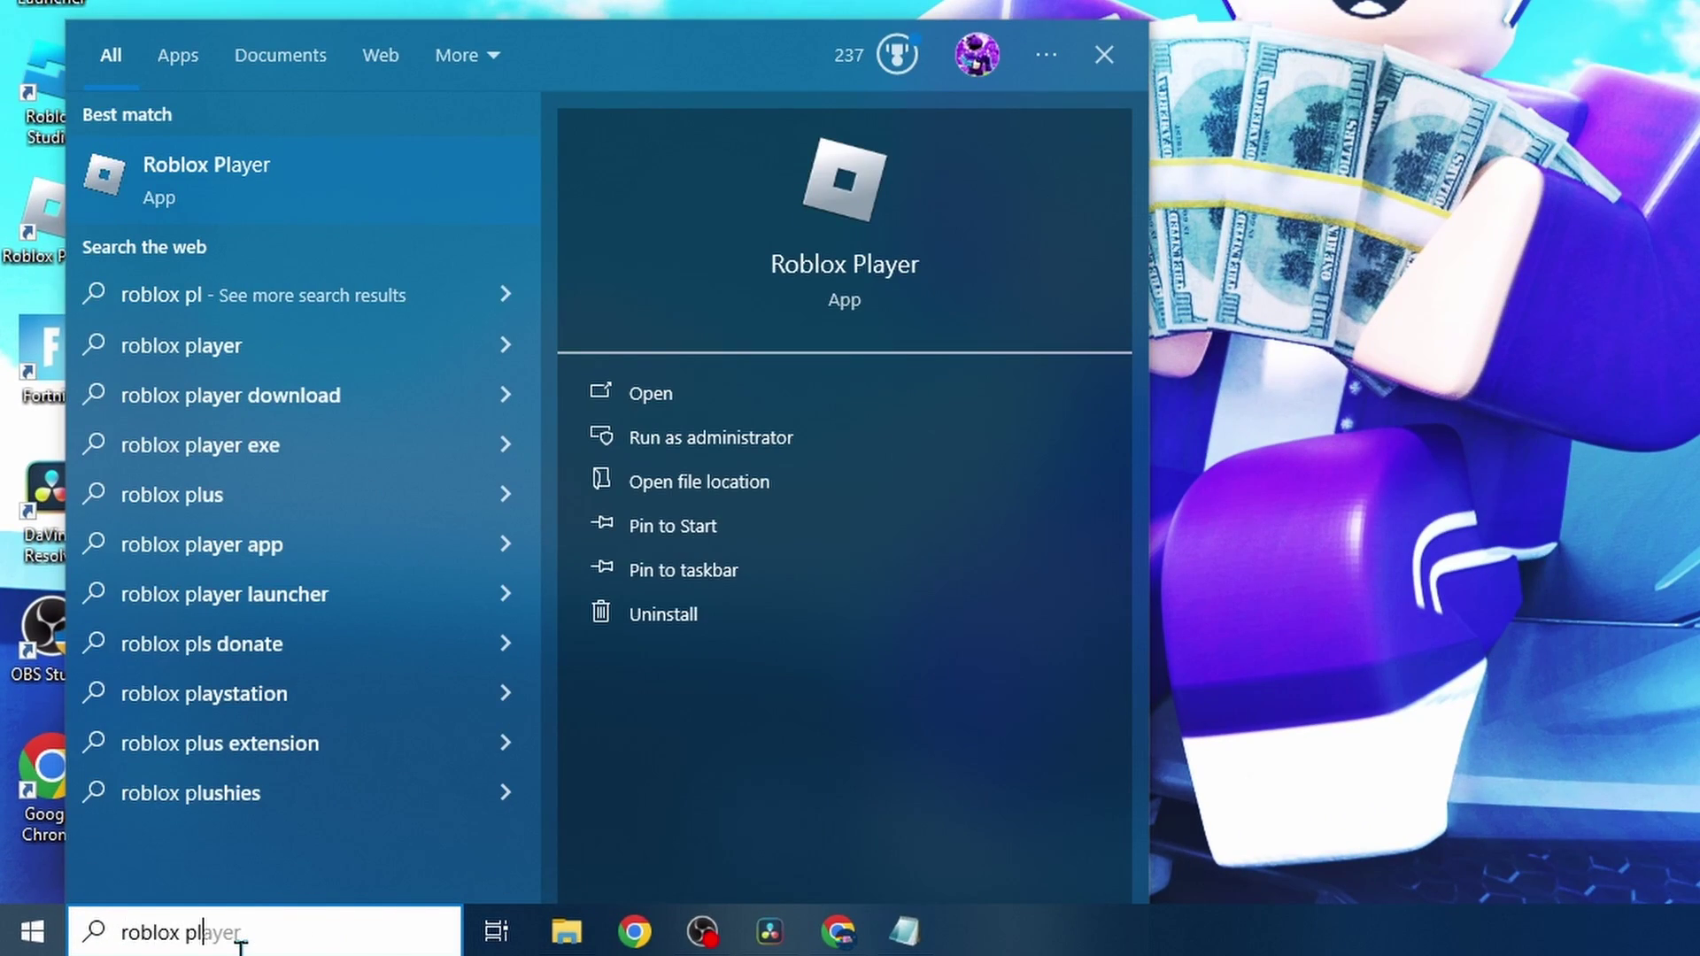
pyautogui.write('ayer')
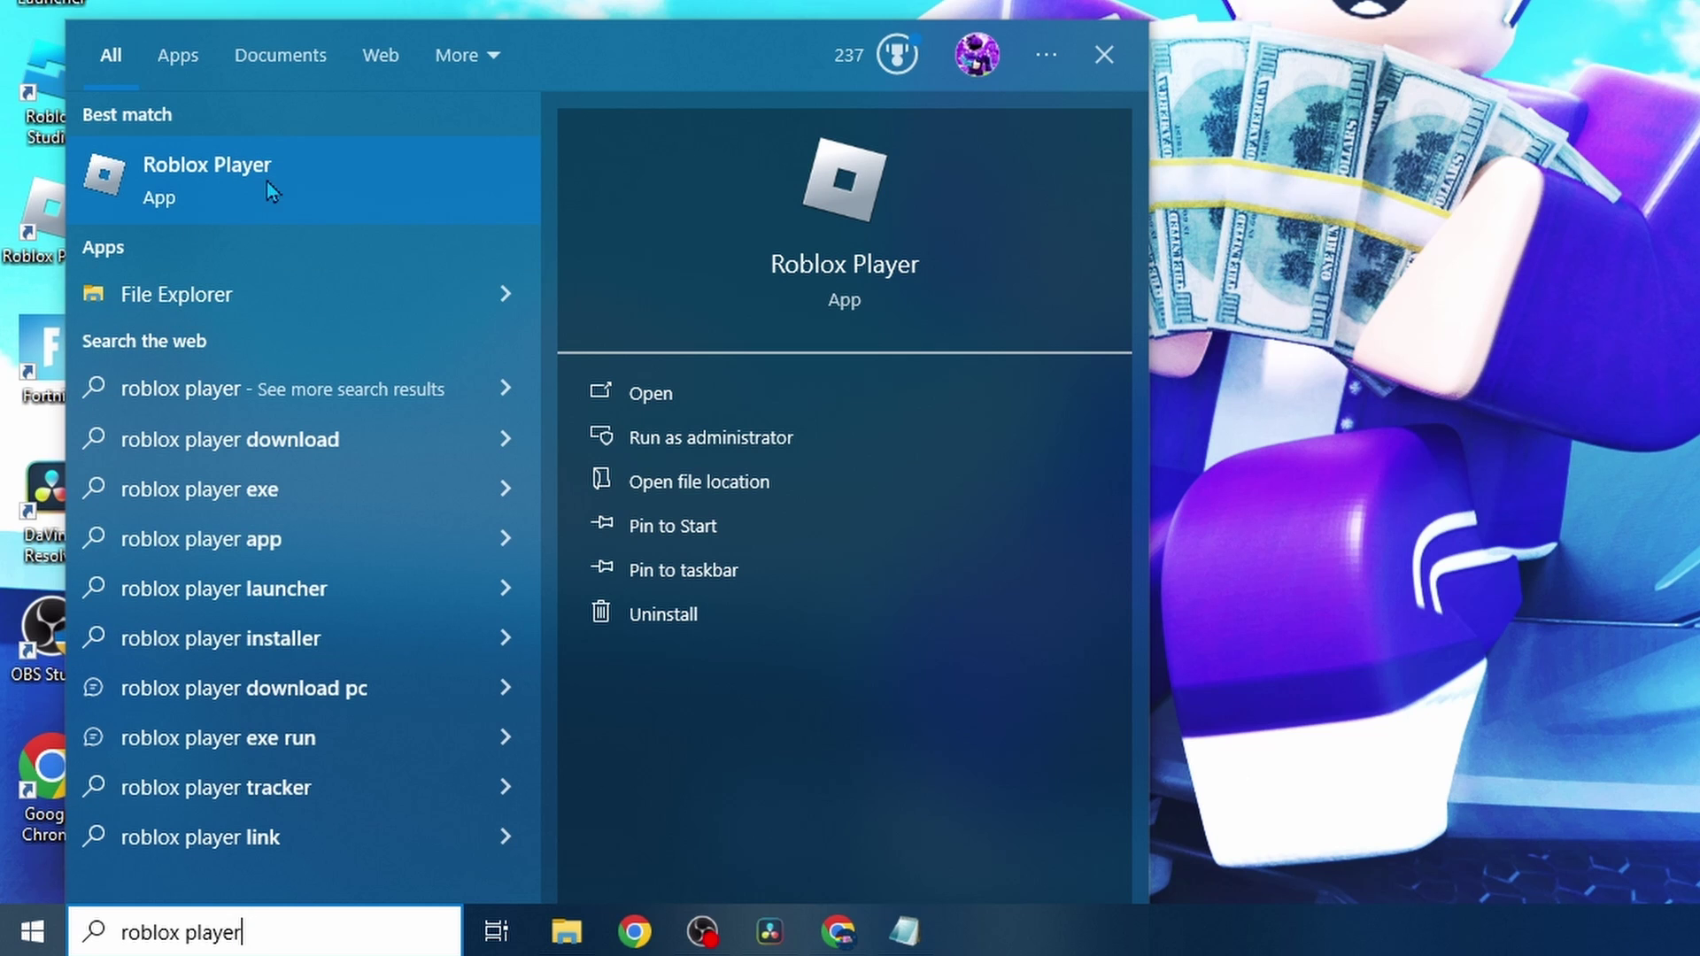
pyautogui.rightClick(334, 181)
pyautogui.click(372, 247)
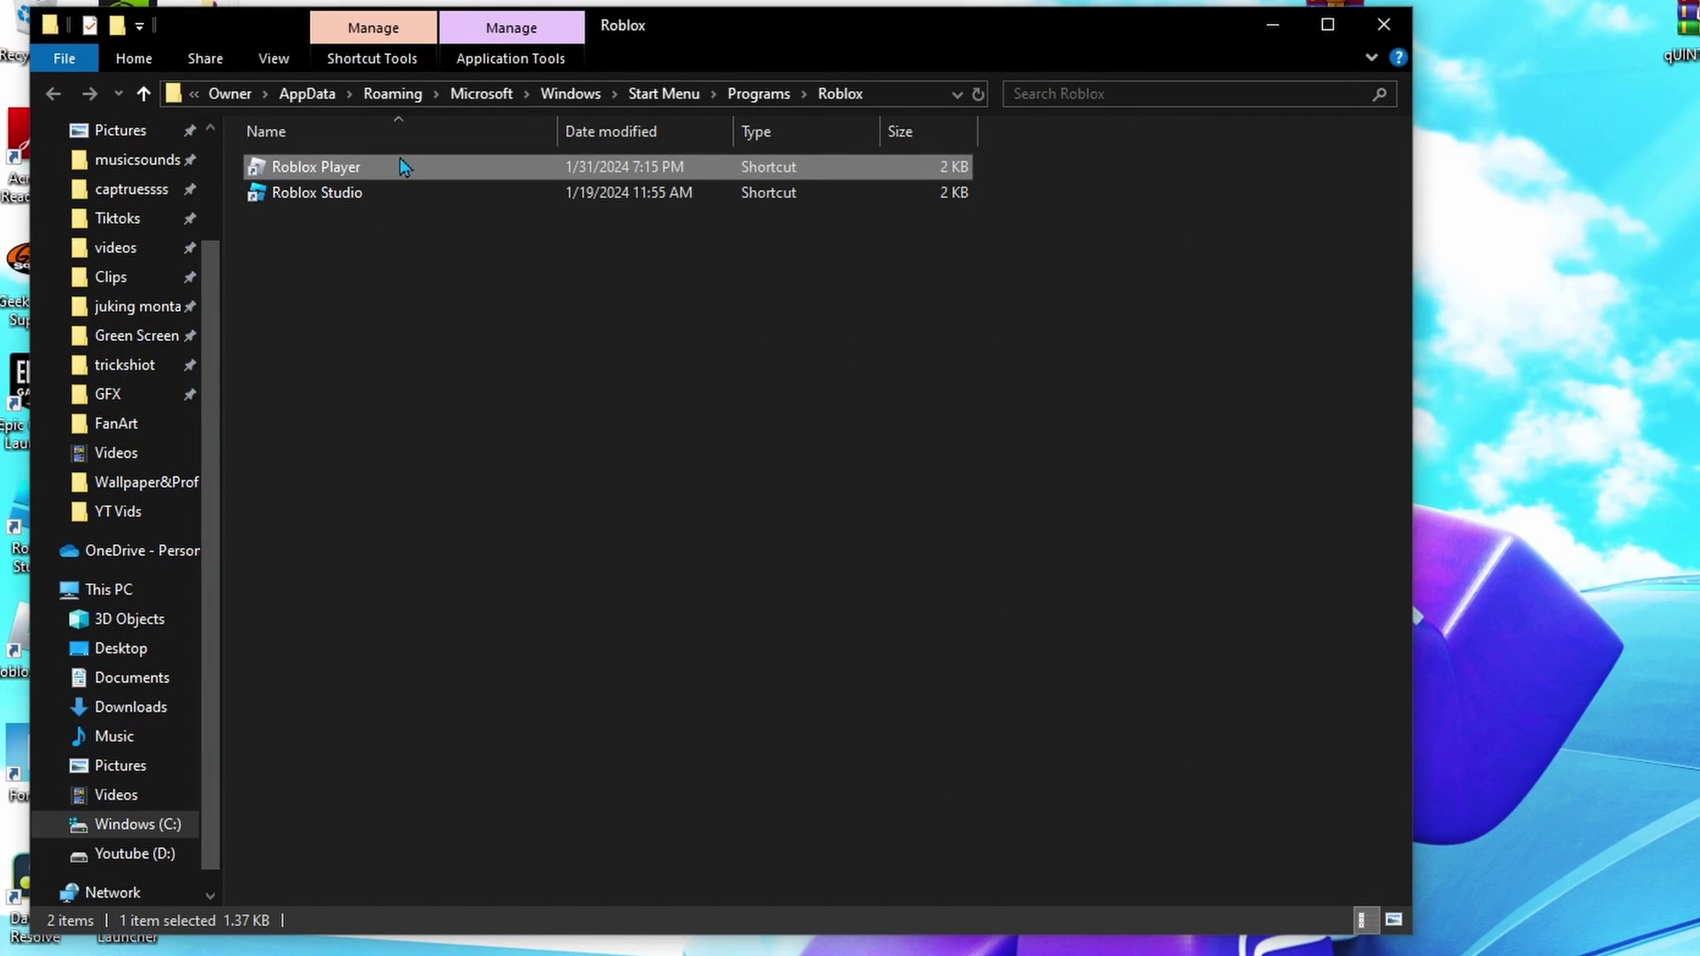
pyautogui.rightClick(394, 164)
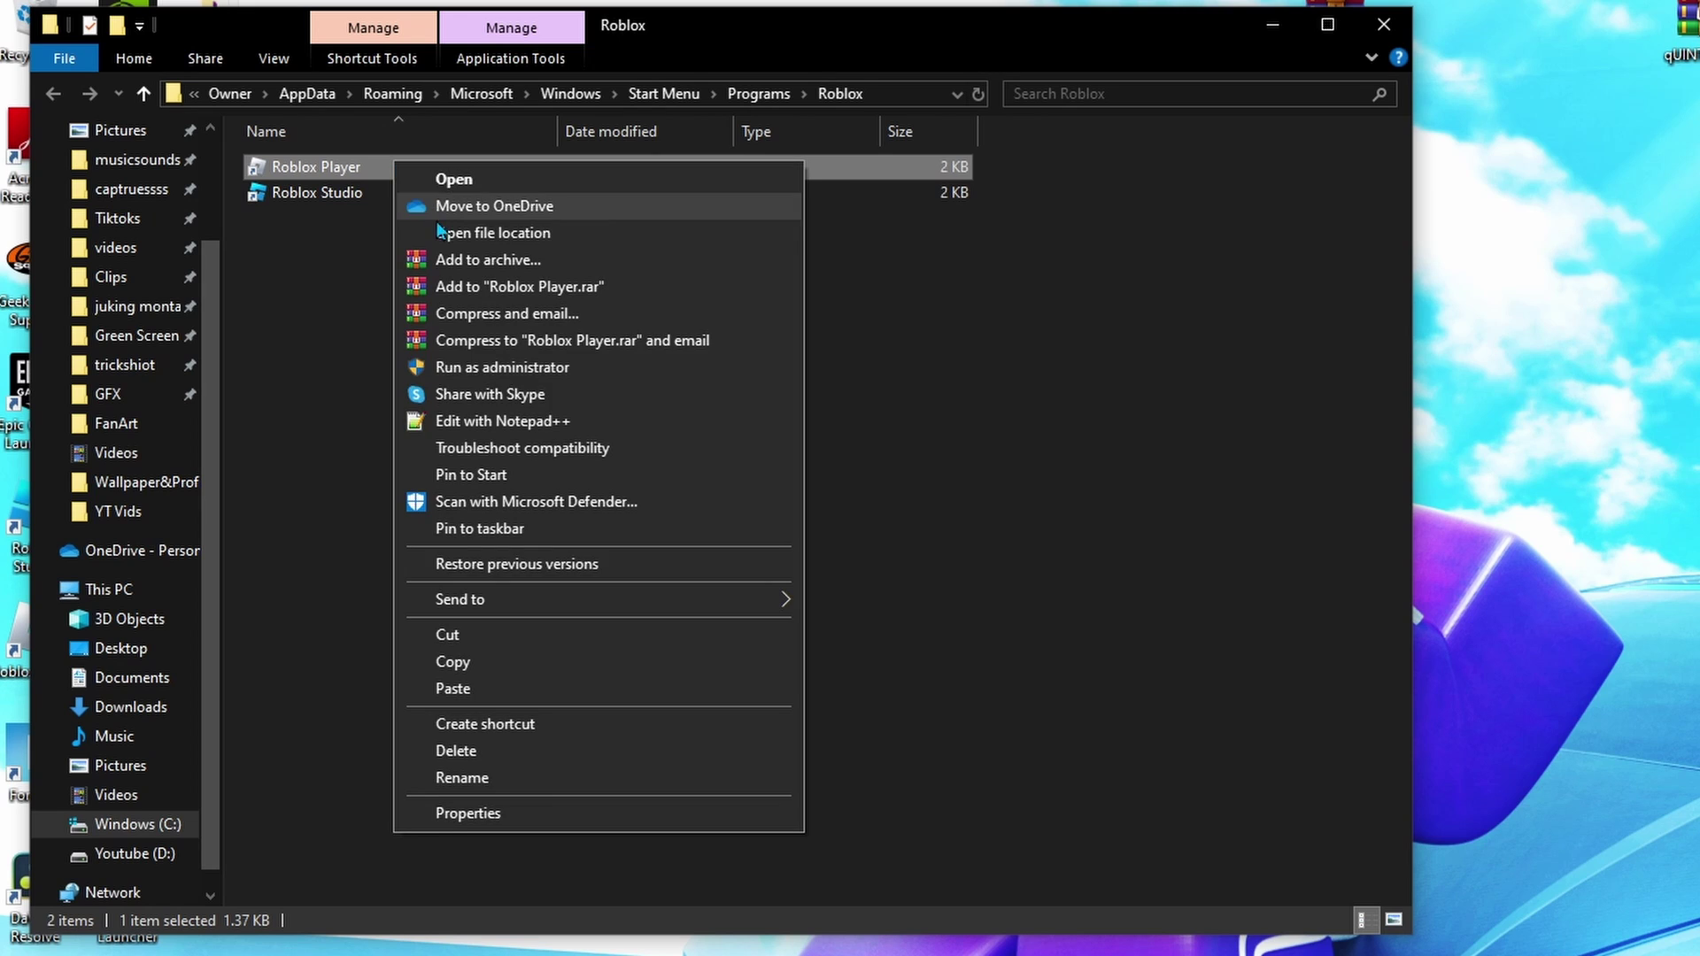
pyautogui.click(494, 232)
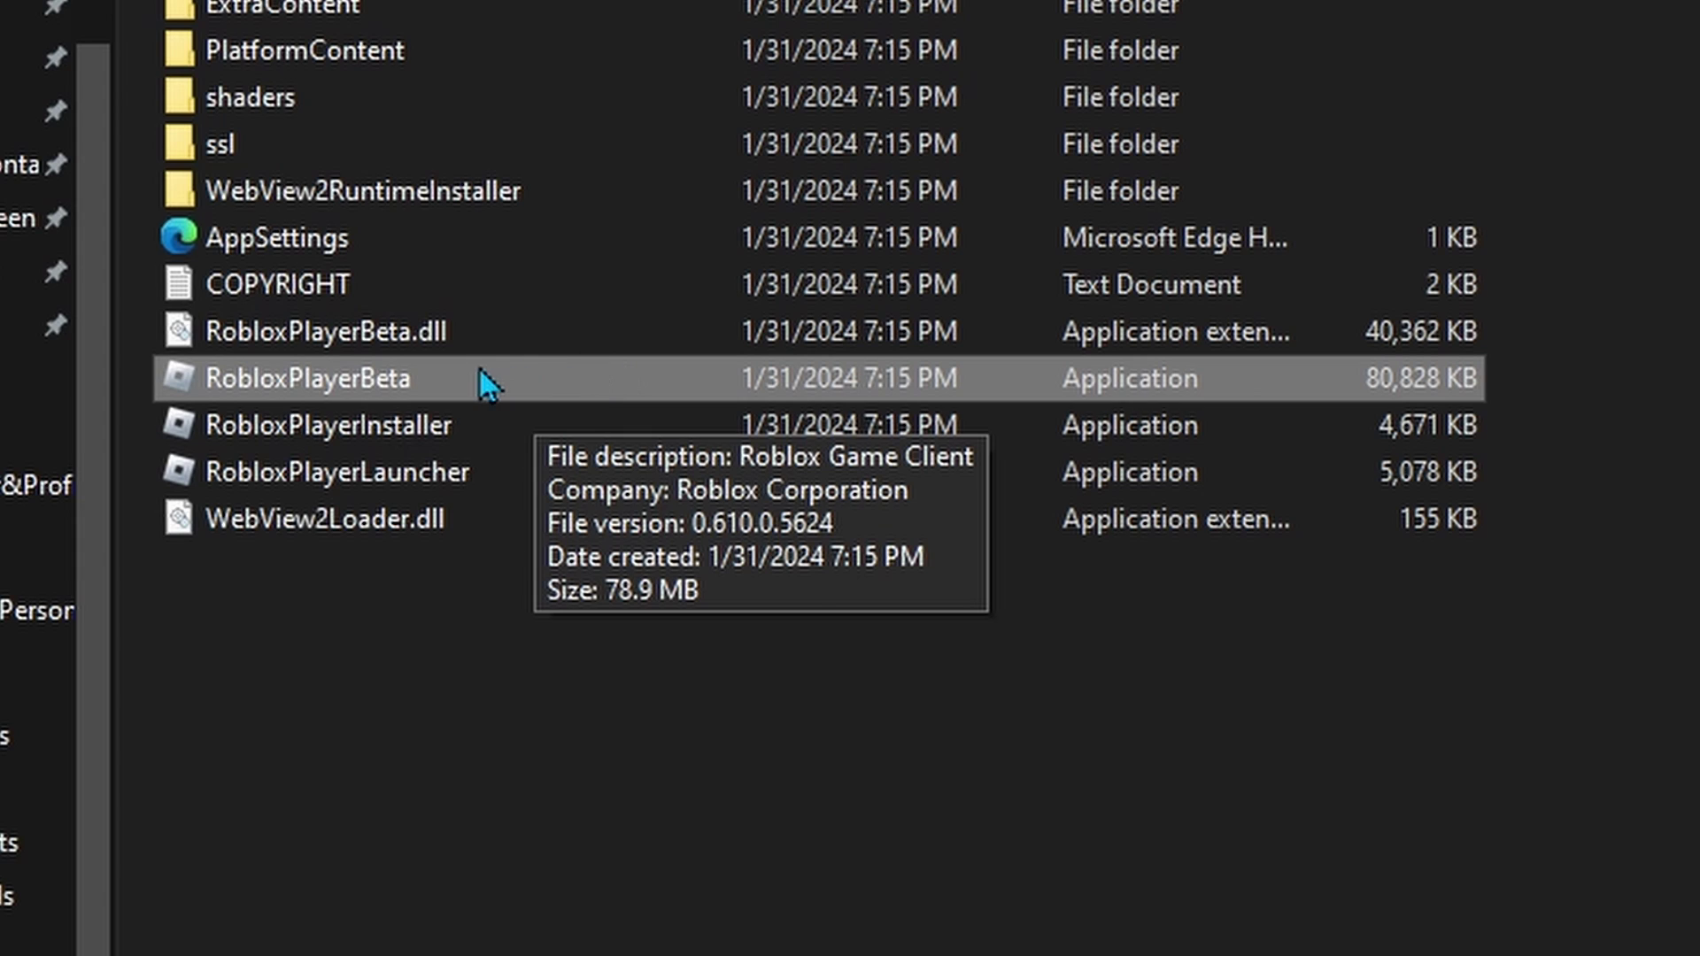
# Rename RobloxPlayerBeta to eurotrucks2.
pyautogui.rightClick(479, 371)
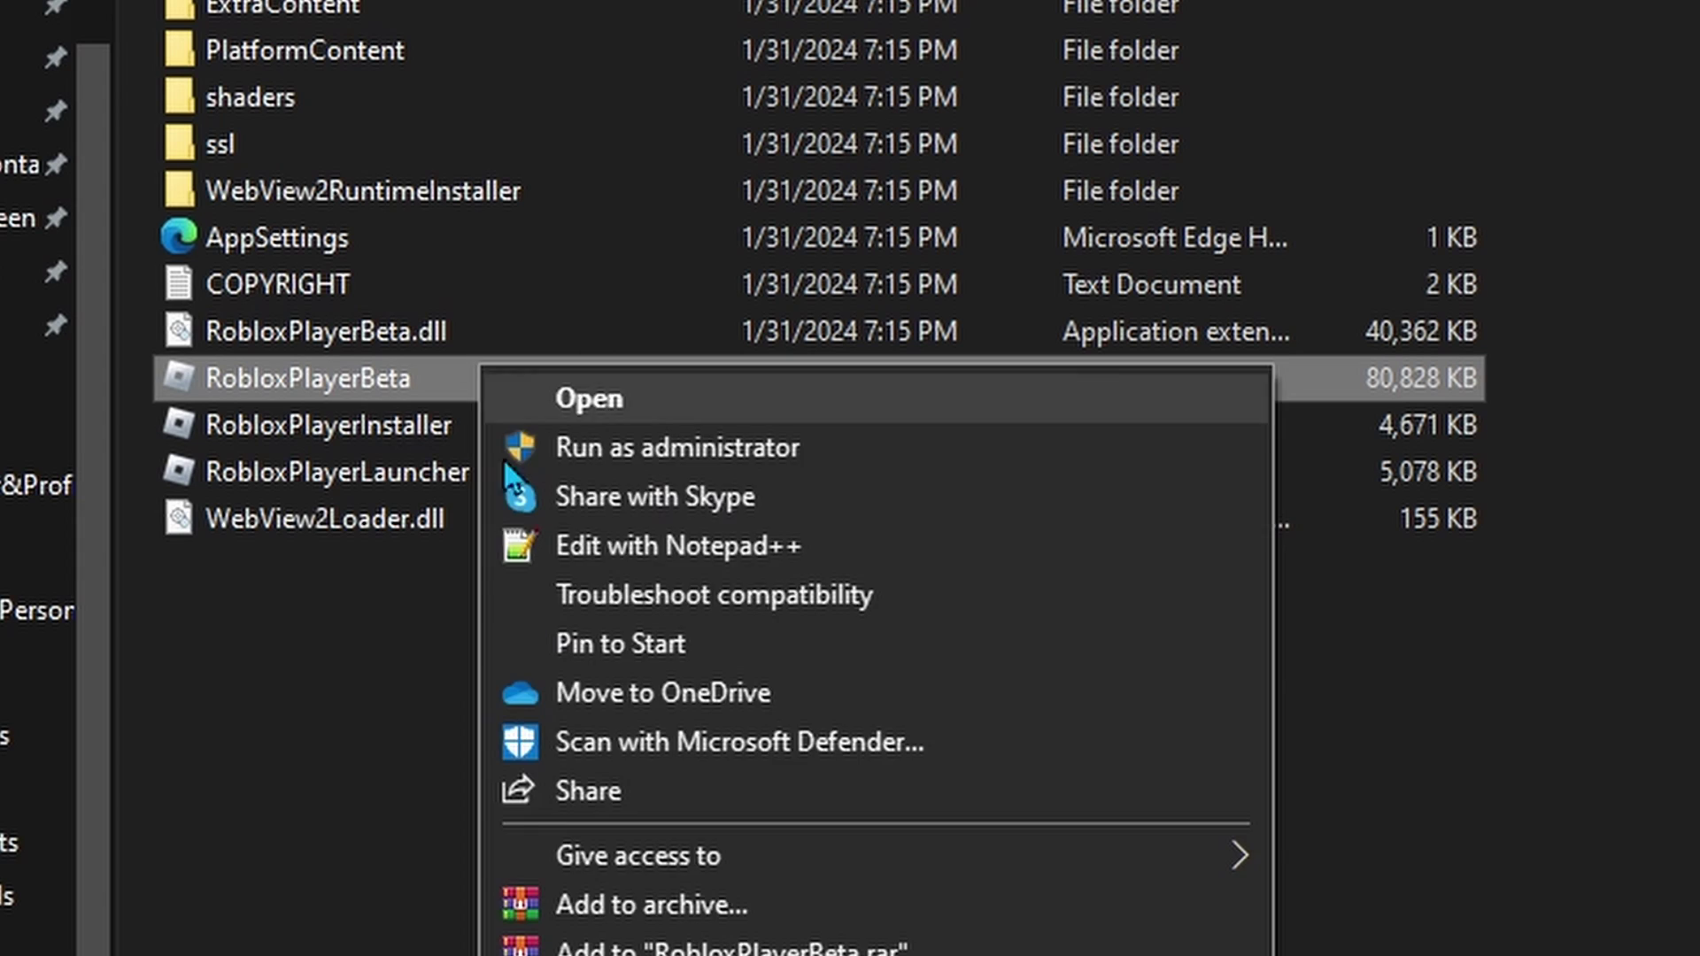
pyautogui.click(522, 870)
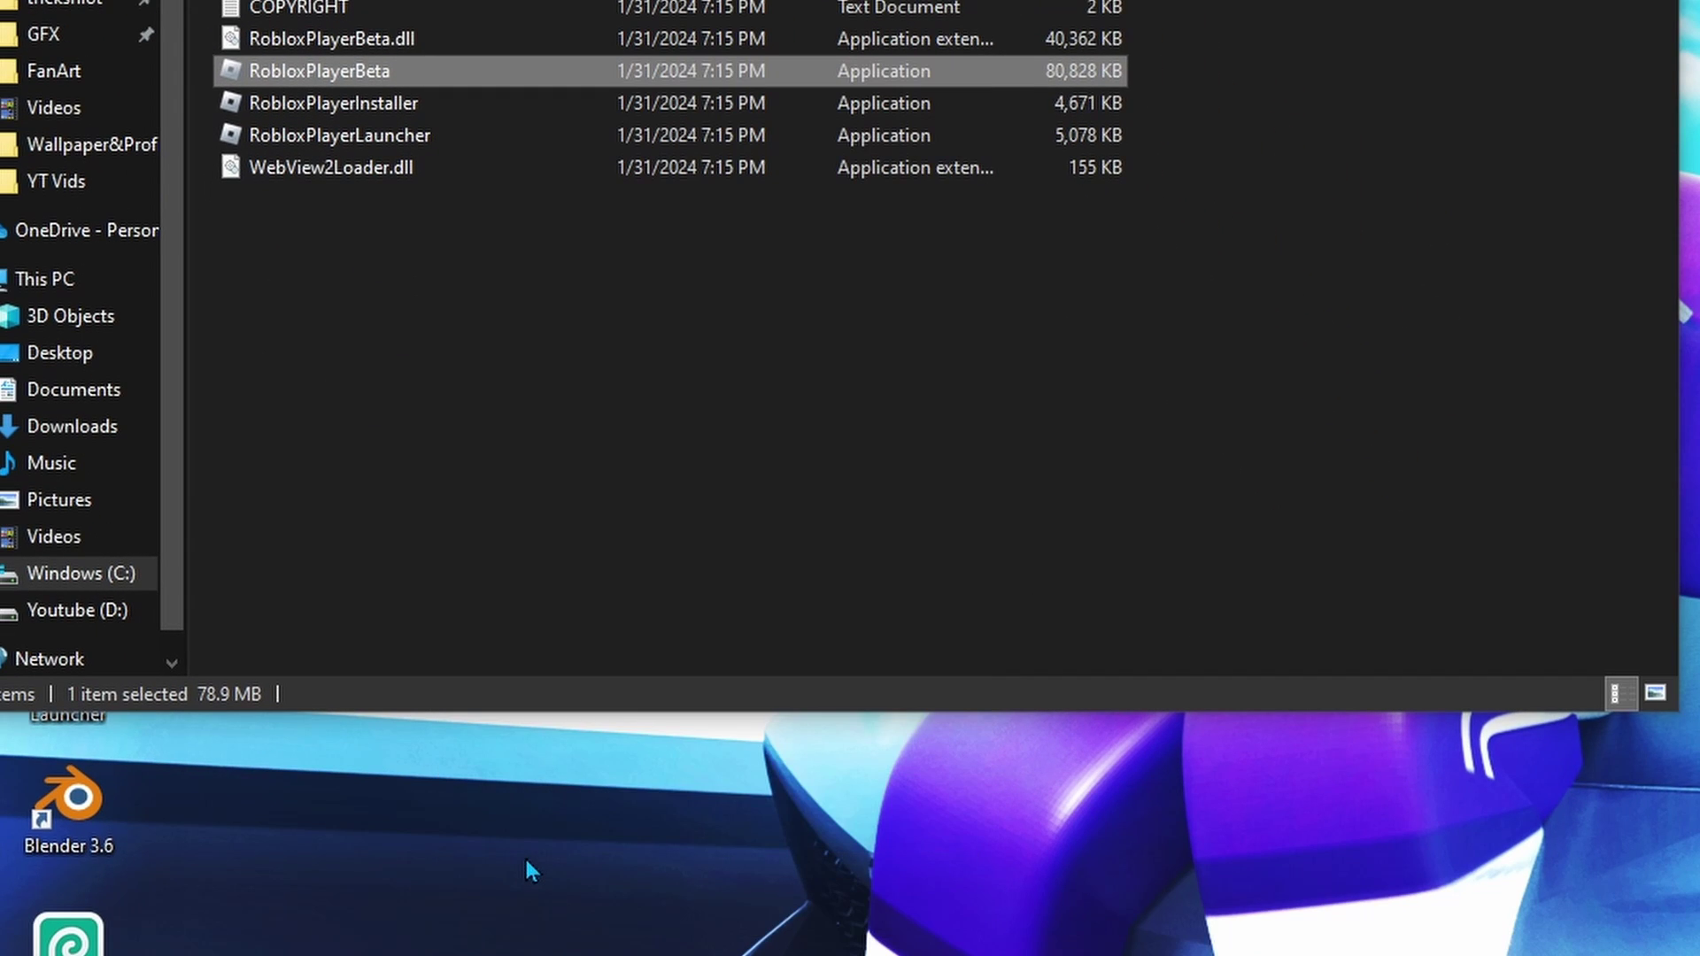
pyautogui.write('eu')
pyautogui.write('rotrucks2')
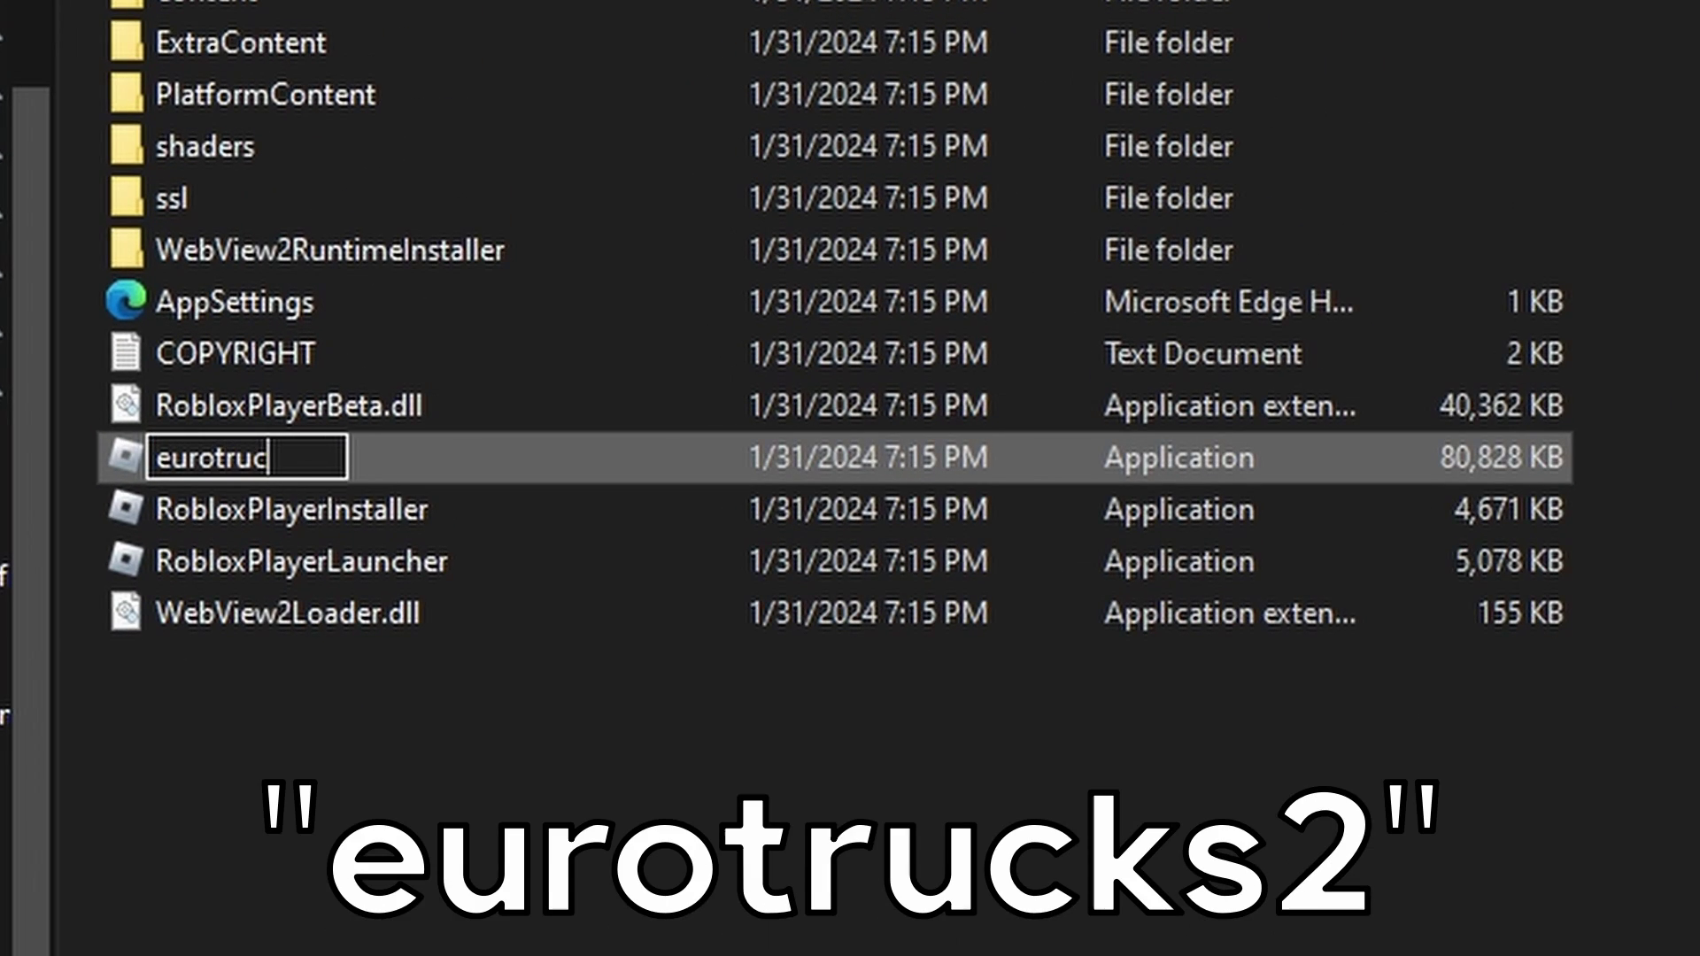
pyautogui.press('Return')
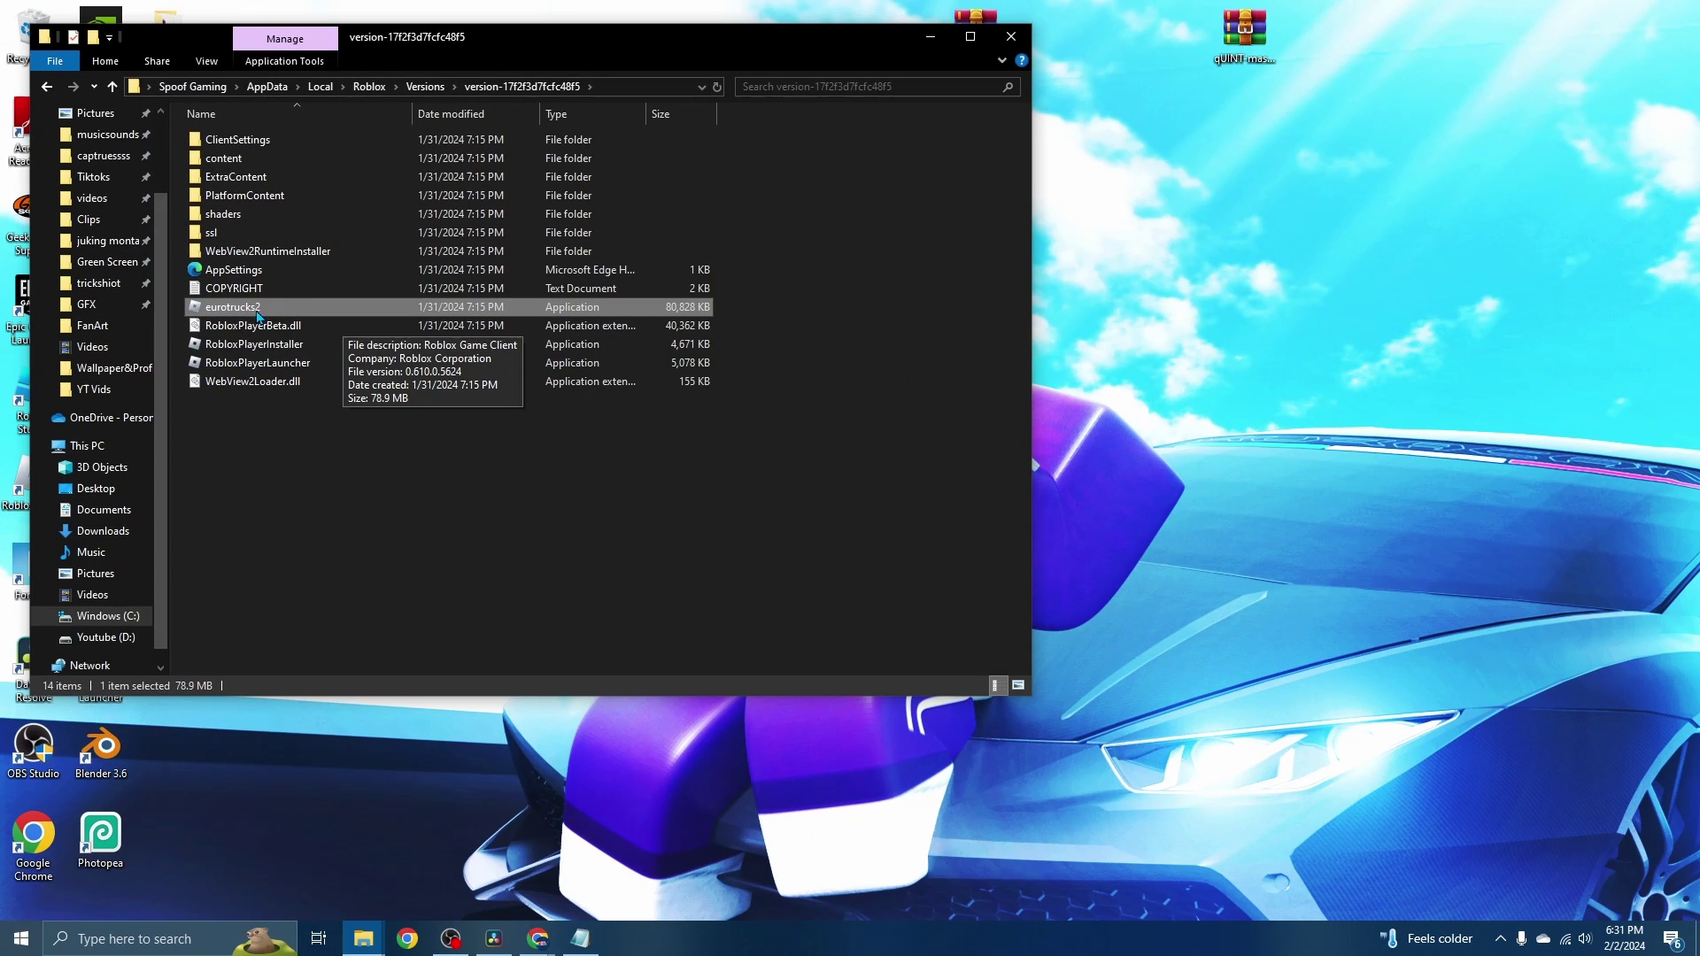
# Launch Roblox via eurotrucks2, play Murder Mystery 2, and open Game Filter with Alt+F3.
pyautogui.doubleClick(233, 307)
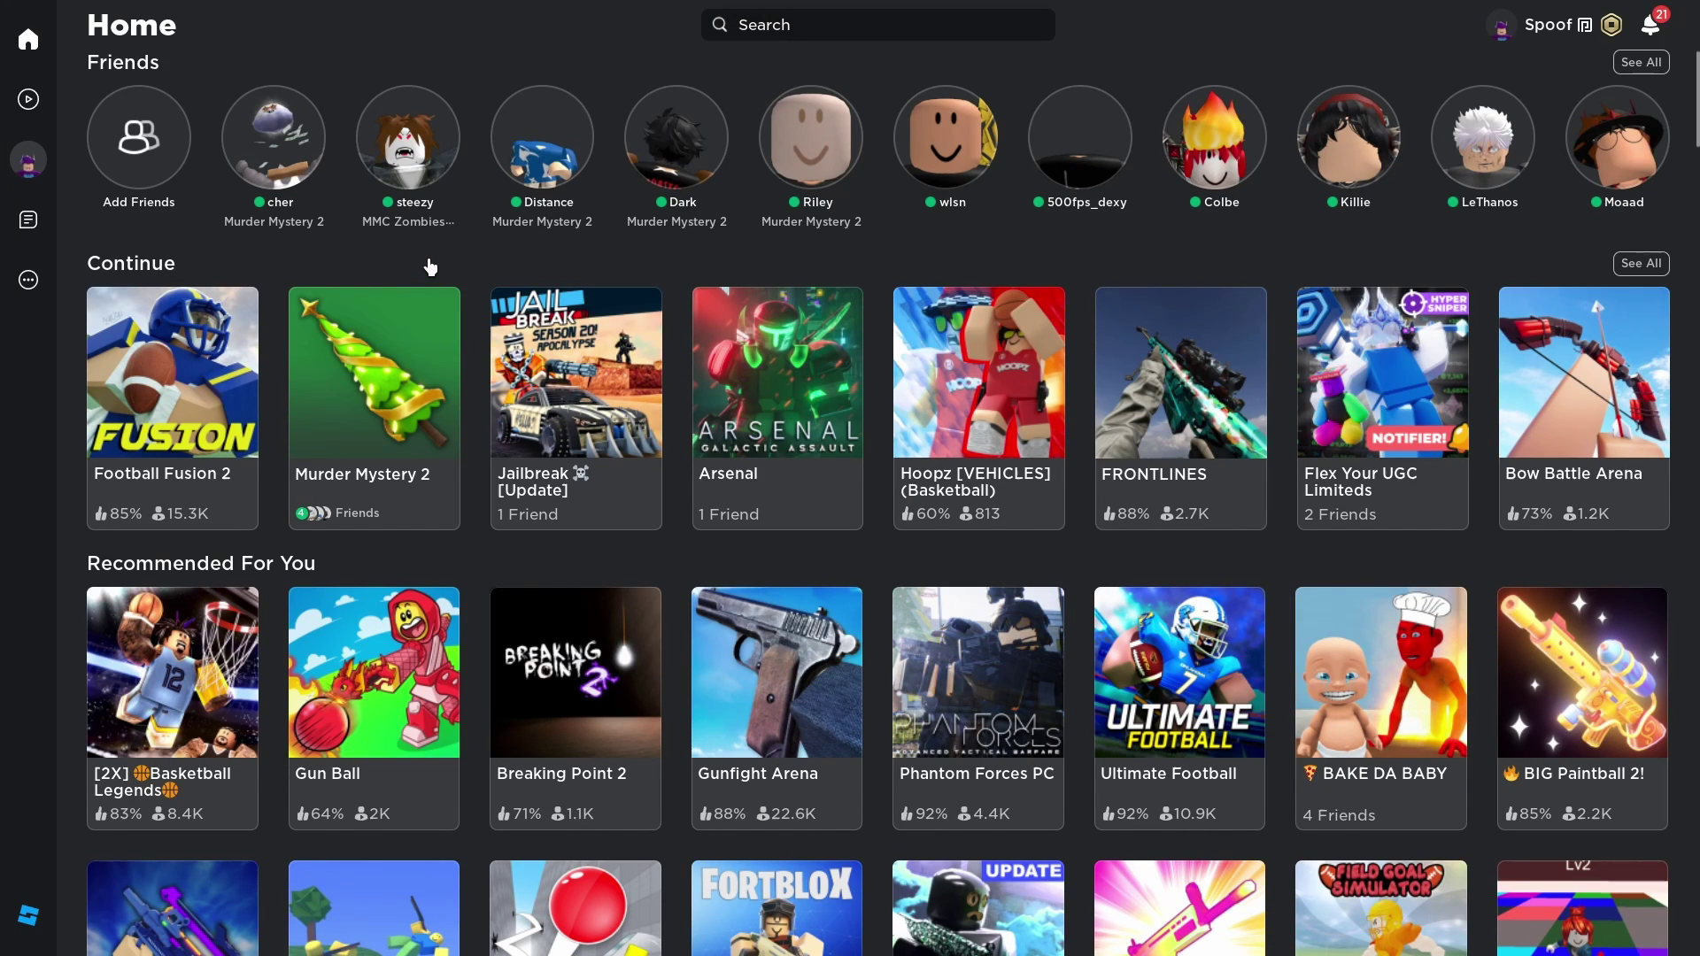
pyautogui.moveTo(406, 372)
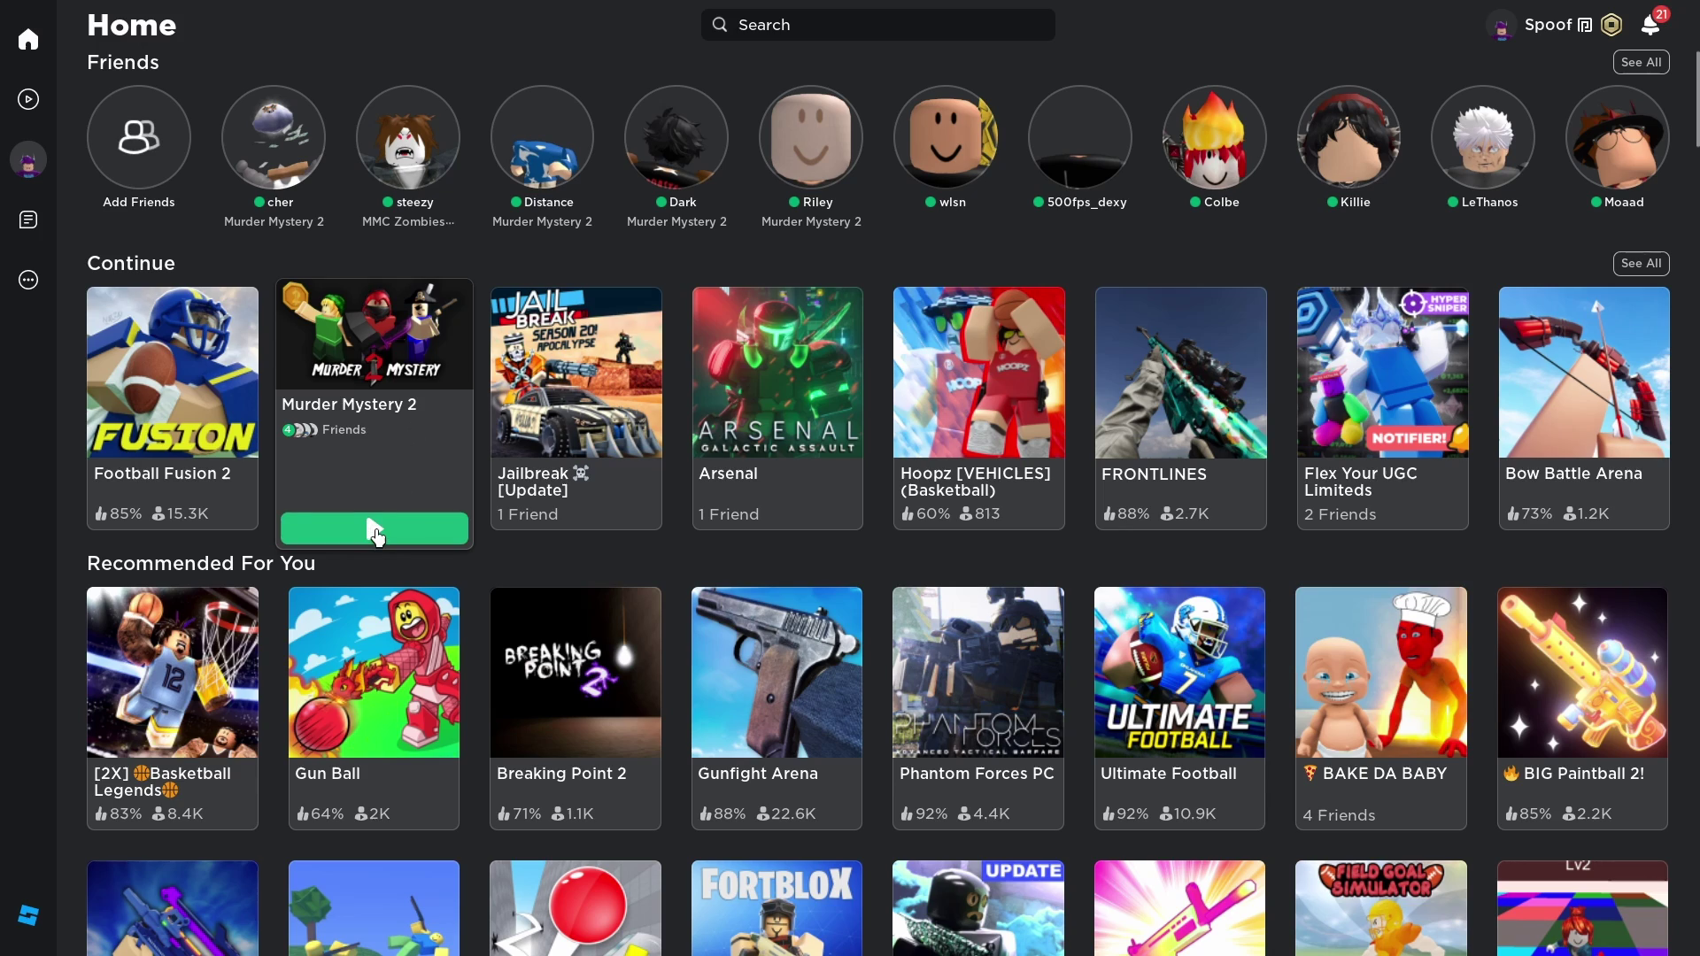
pyautogui.click(392, 527)
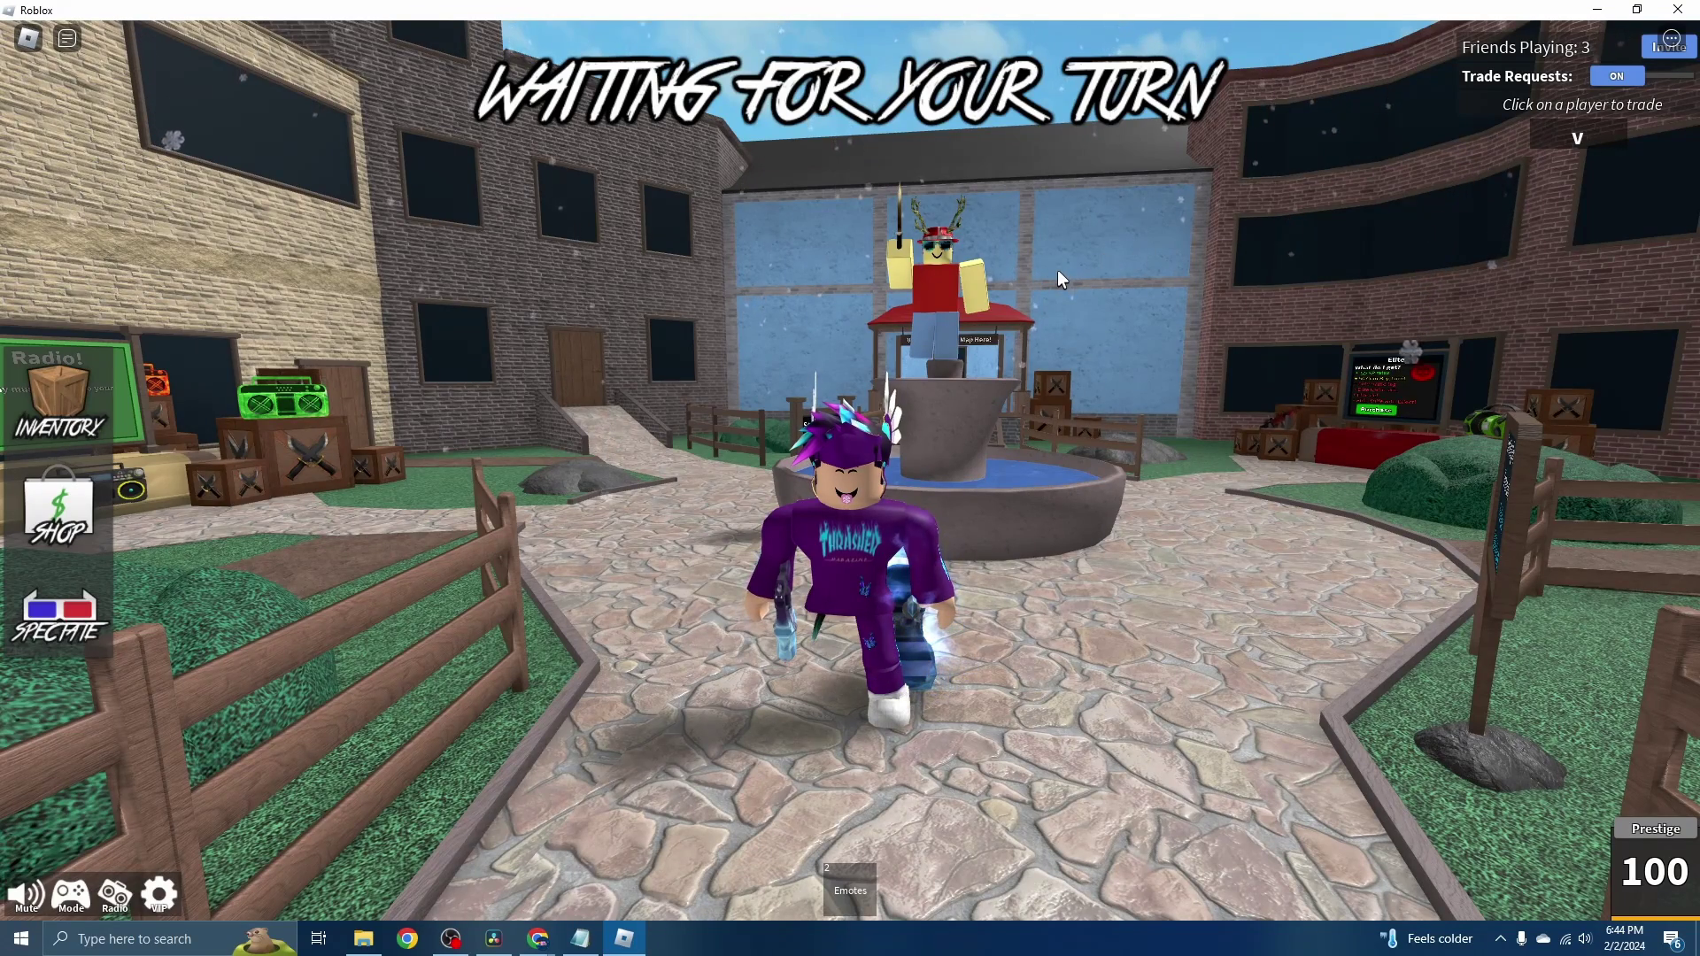
pyautogui.hotkey('alt', 'F3')
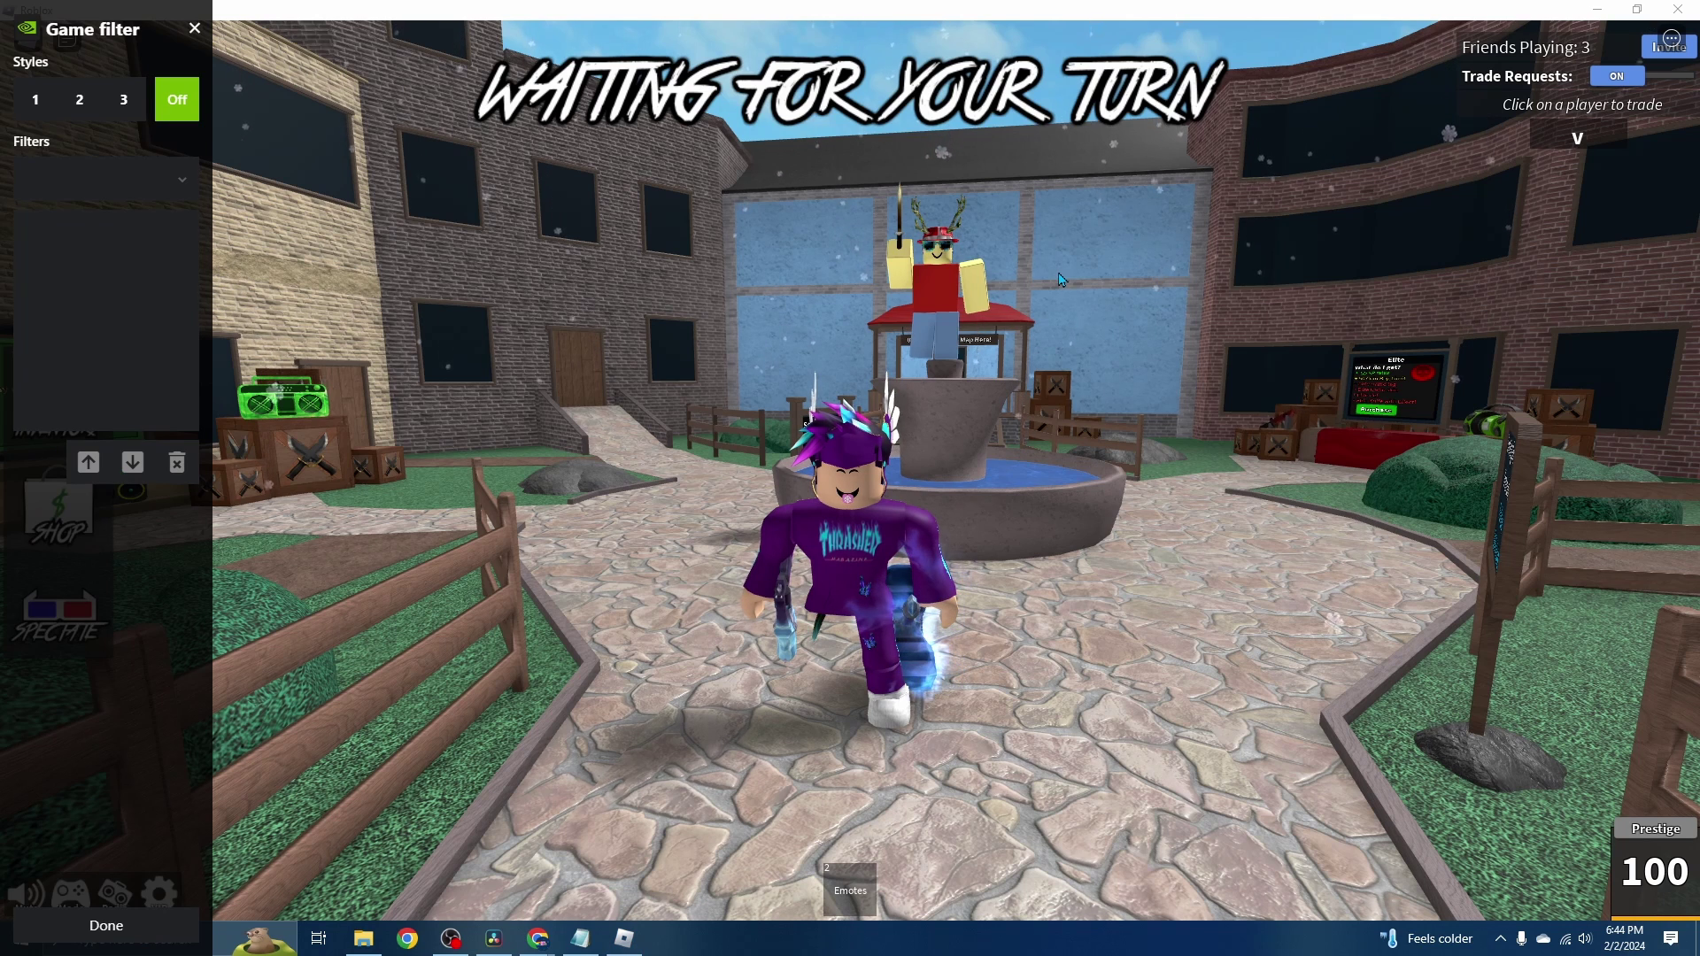
# Switch on filter style 1 and add the Bloom filter.
pyautogui.click(37, 108)
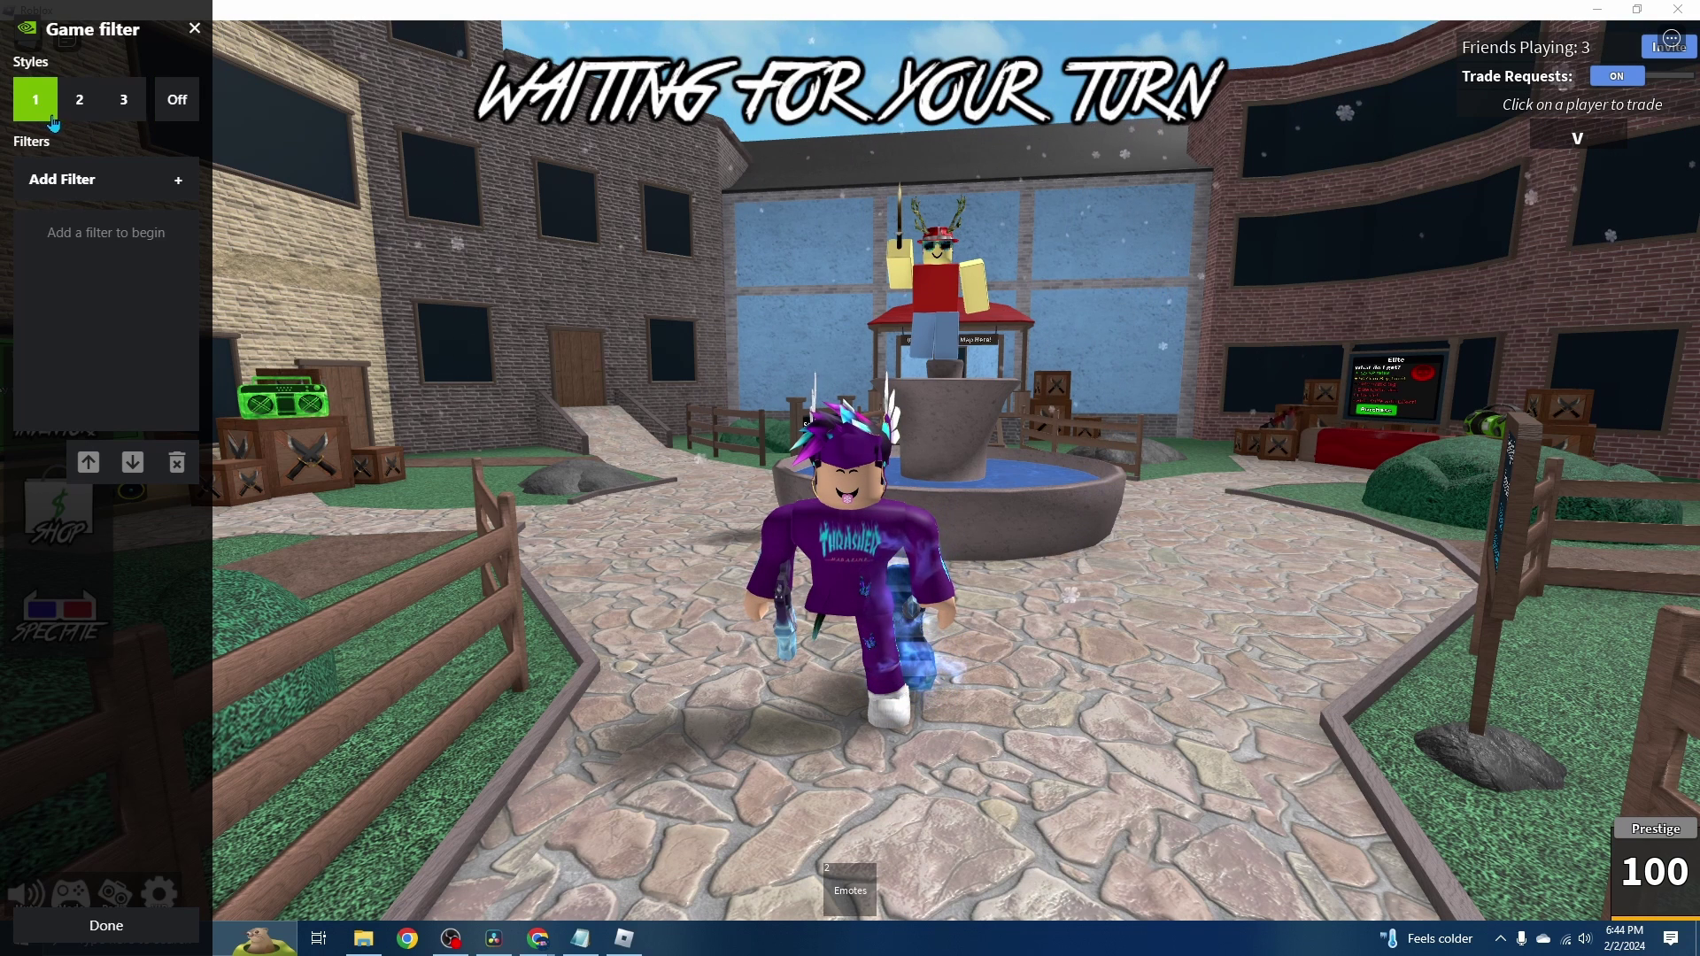
pyautogui.click(164, 181)
pyautogui.scroll(-4, 88, 346)
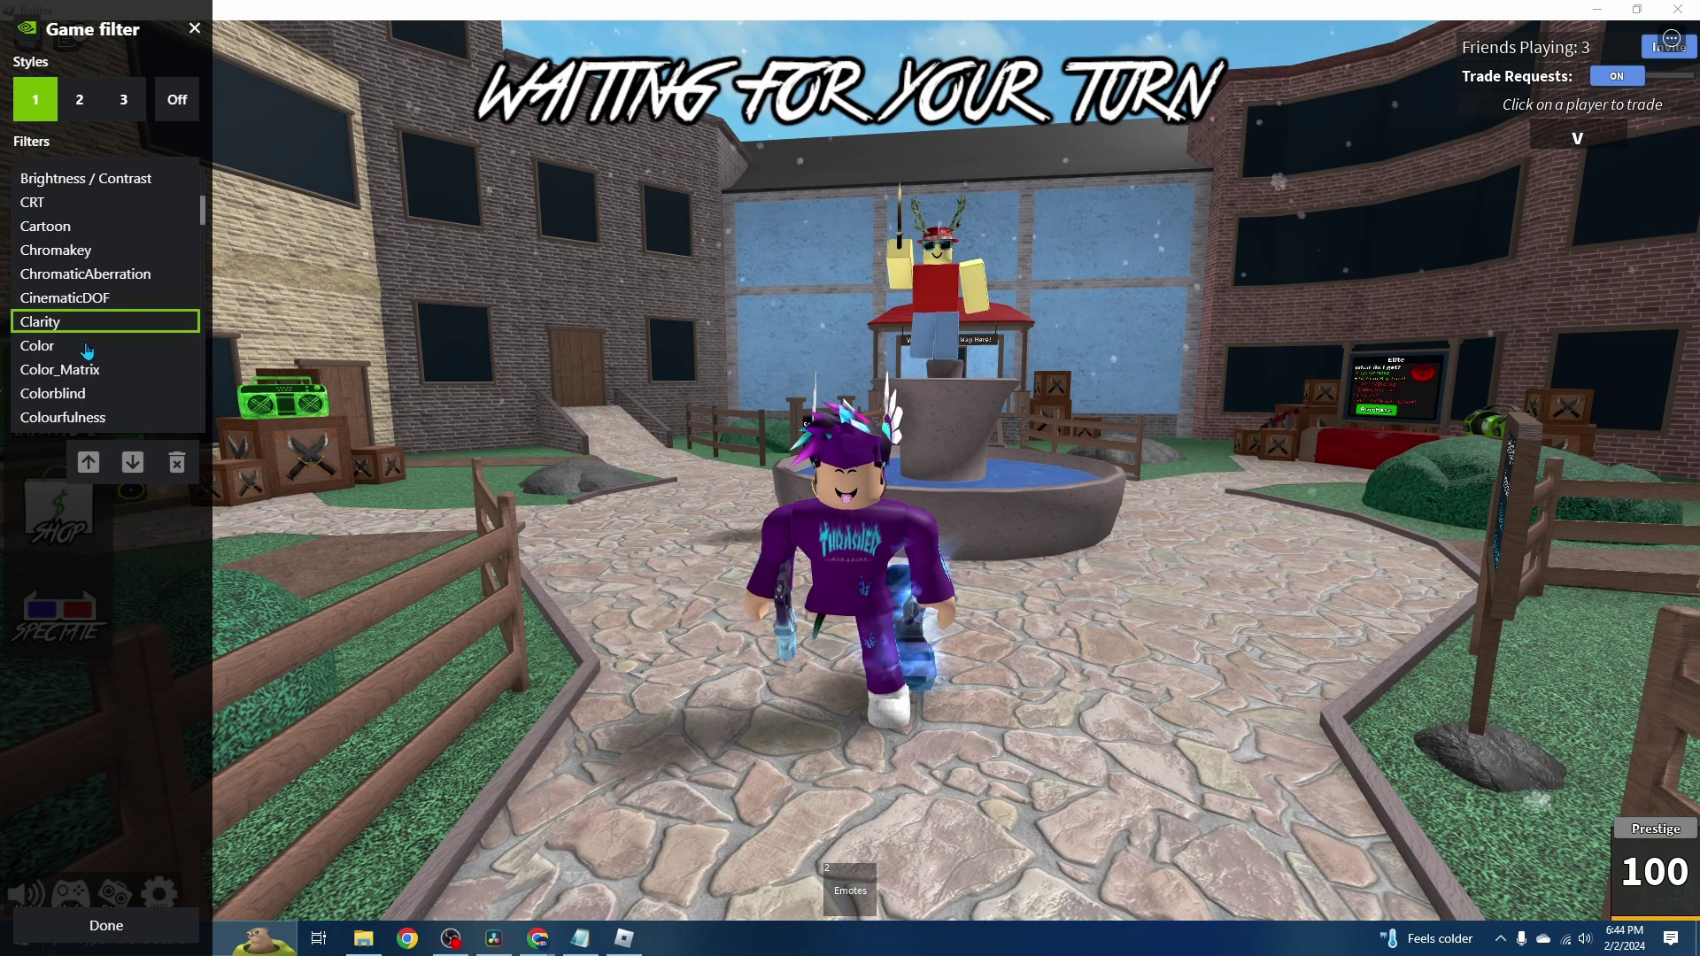
pyautogui.scroll(-8, 87, 349)
pyautogui.scroll(8, 108, 390)
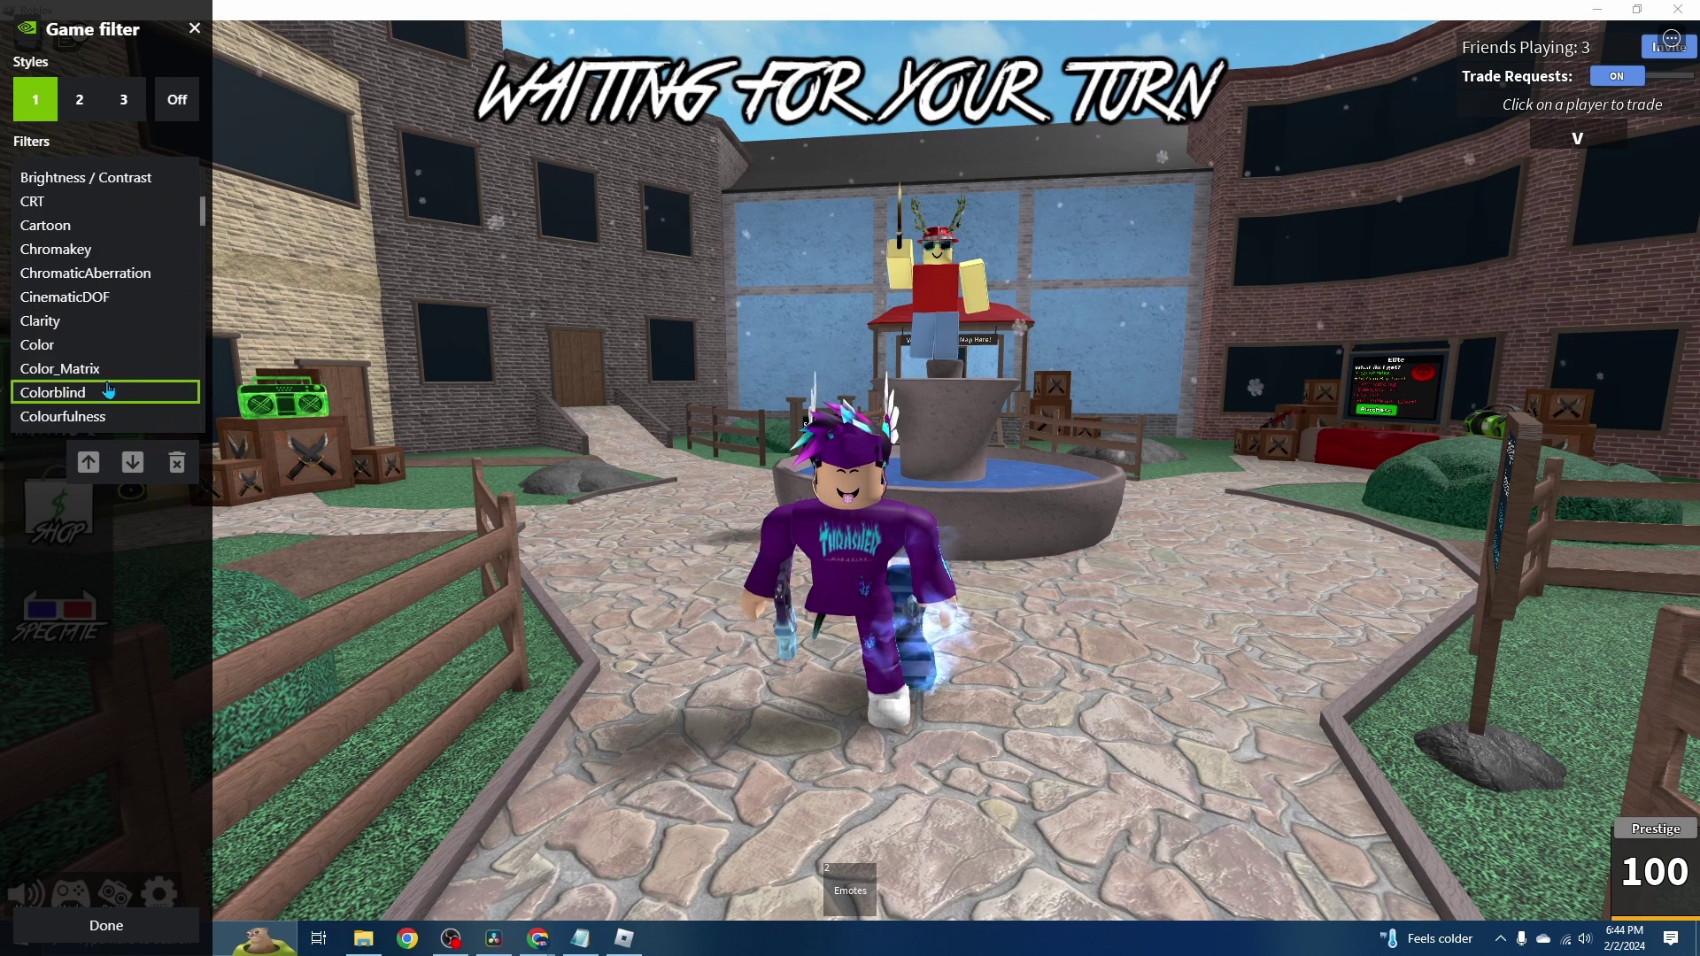
pyautogui.scroll(5, 98, 372)
pyautogui.scroll(-2, 75, 316)
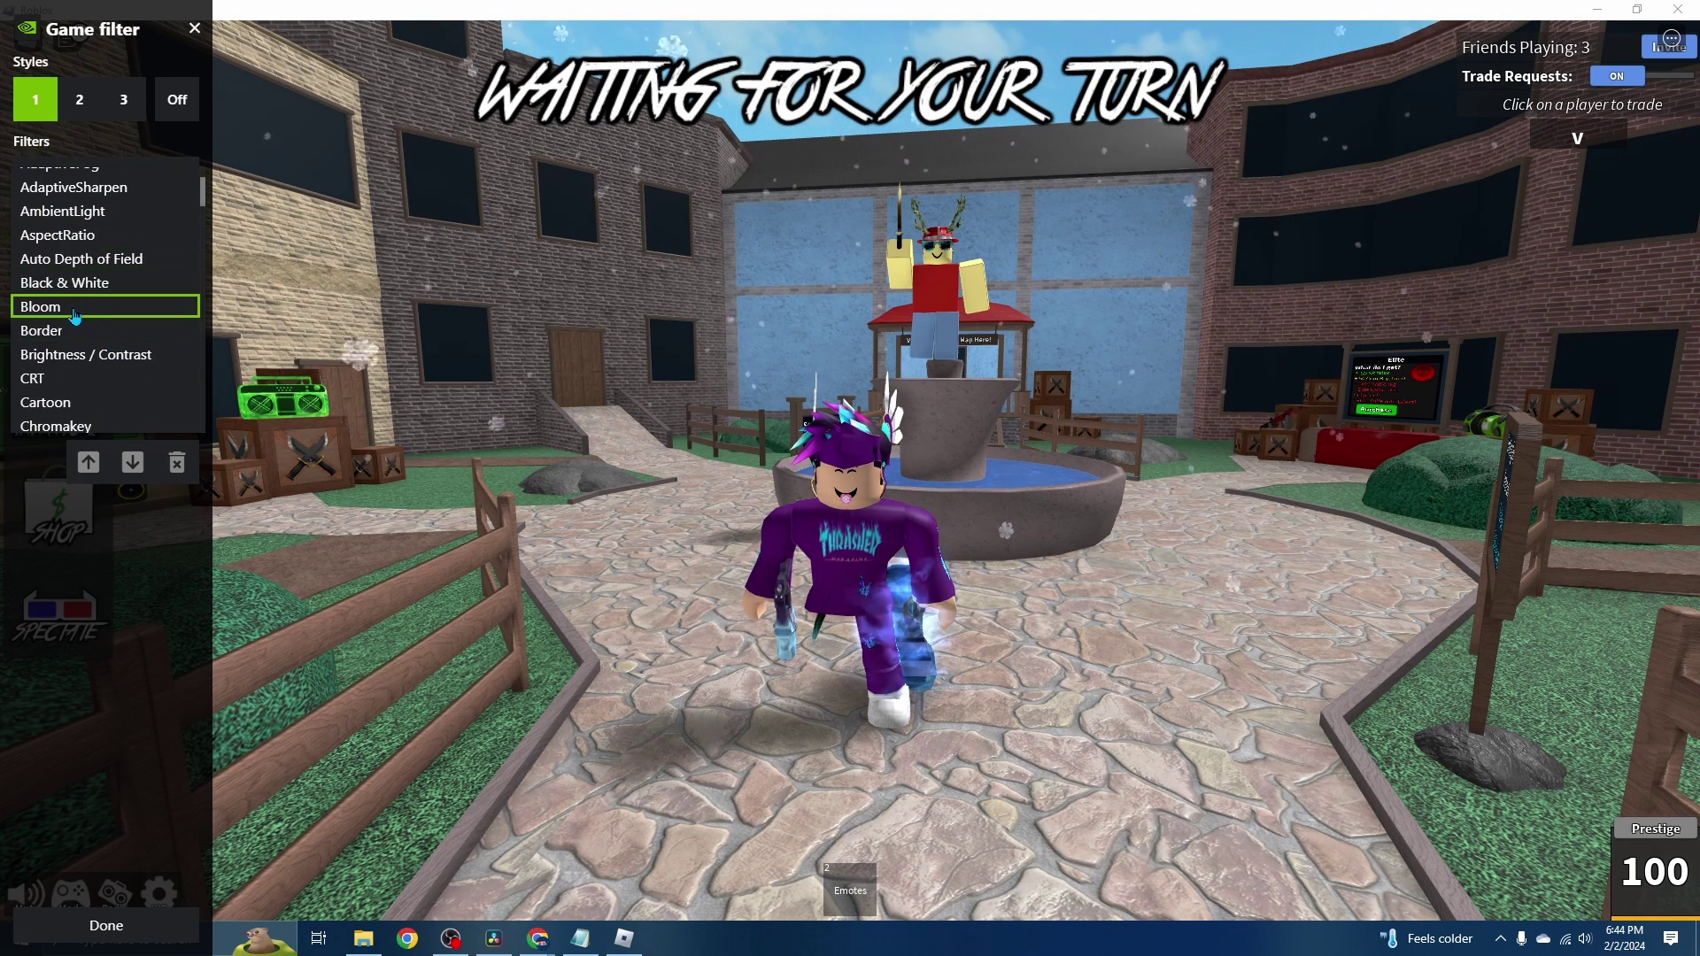
pyautogui.click(75, 315)
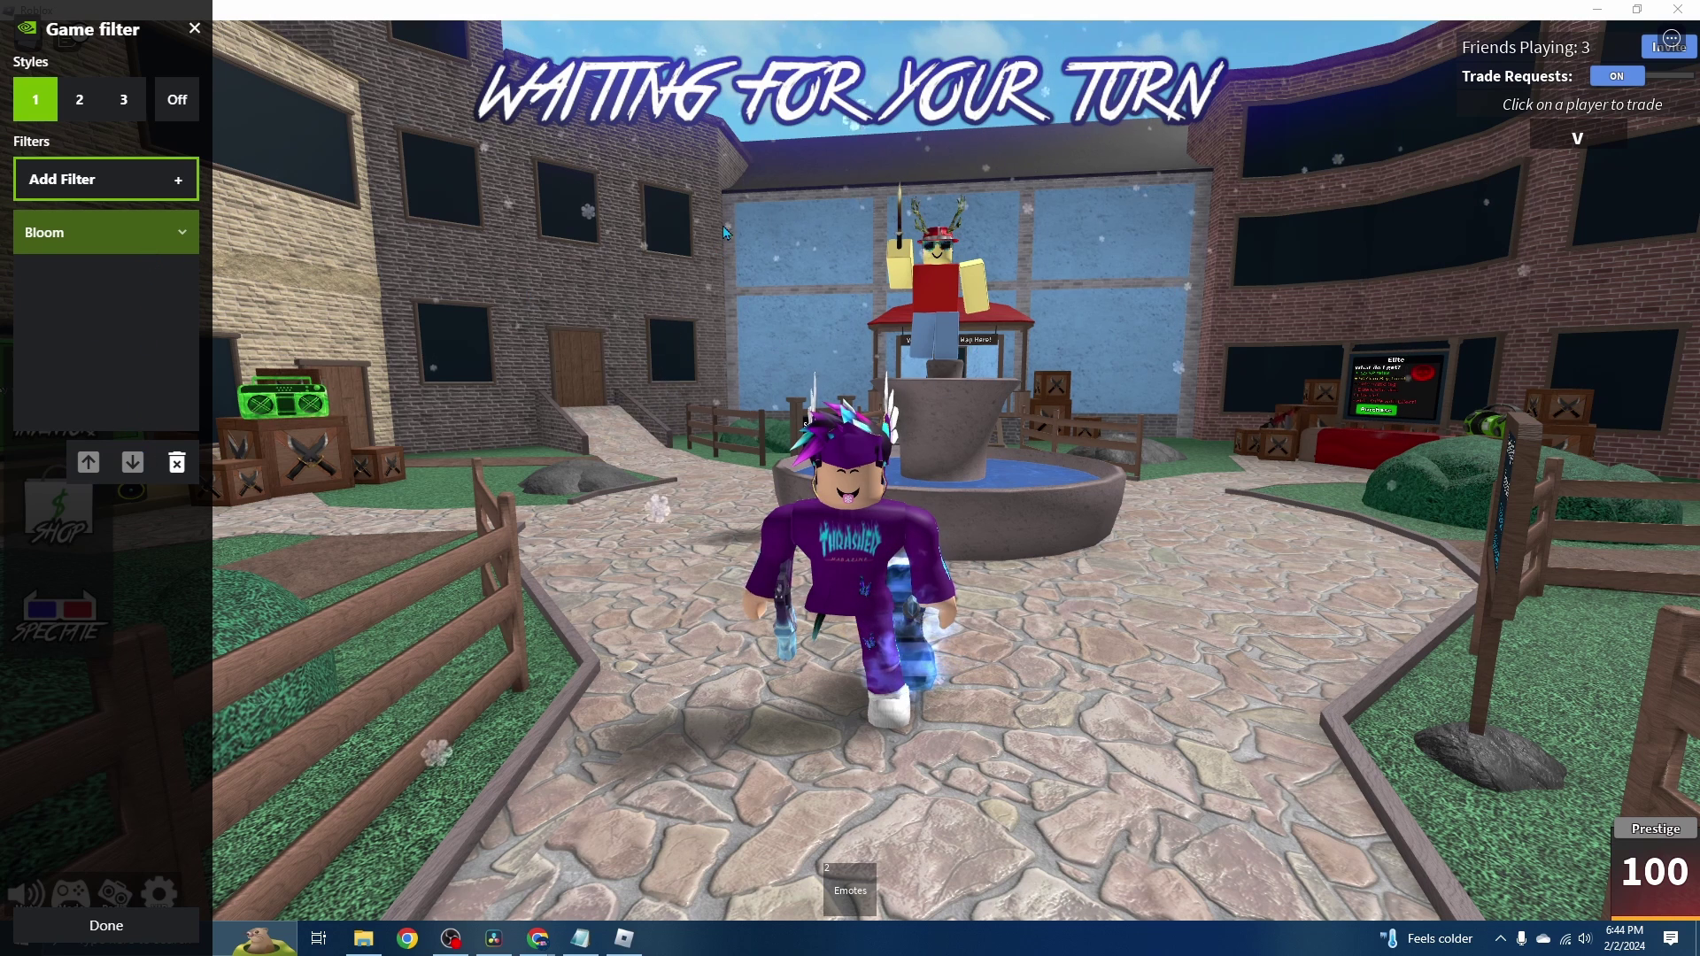
# Add a Vibrance filter set to about 0.8, then add AmbientLight.
pyautogui.click(106, 179)
pyautogui.scroll(-5, 106, 368)
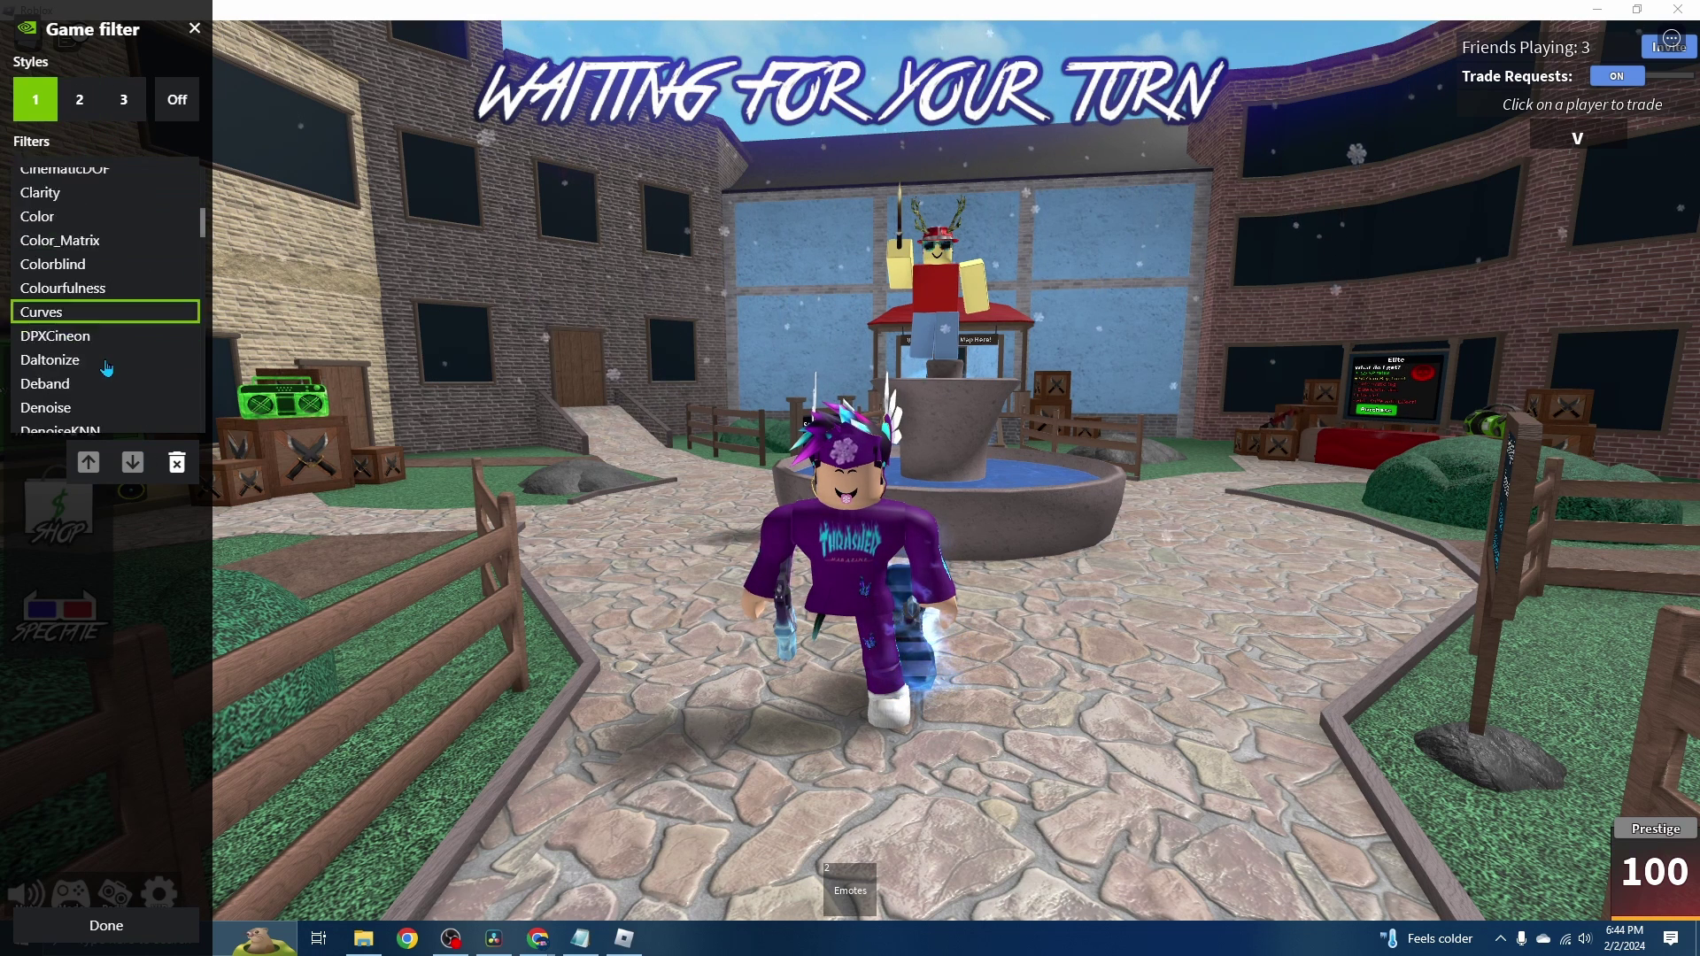
pyautogui.scroll(-10, 106, 368)
pyautogui.click(102, 345)
pyautogui.click(102, 232)
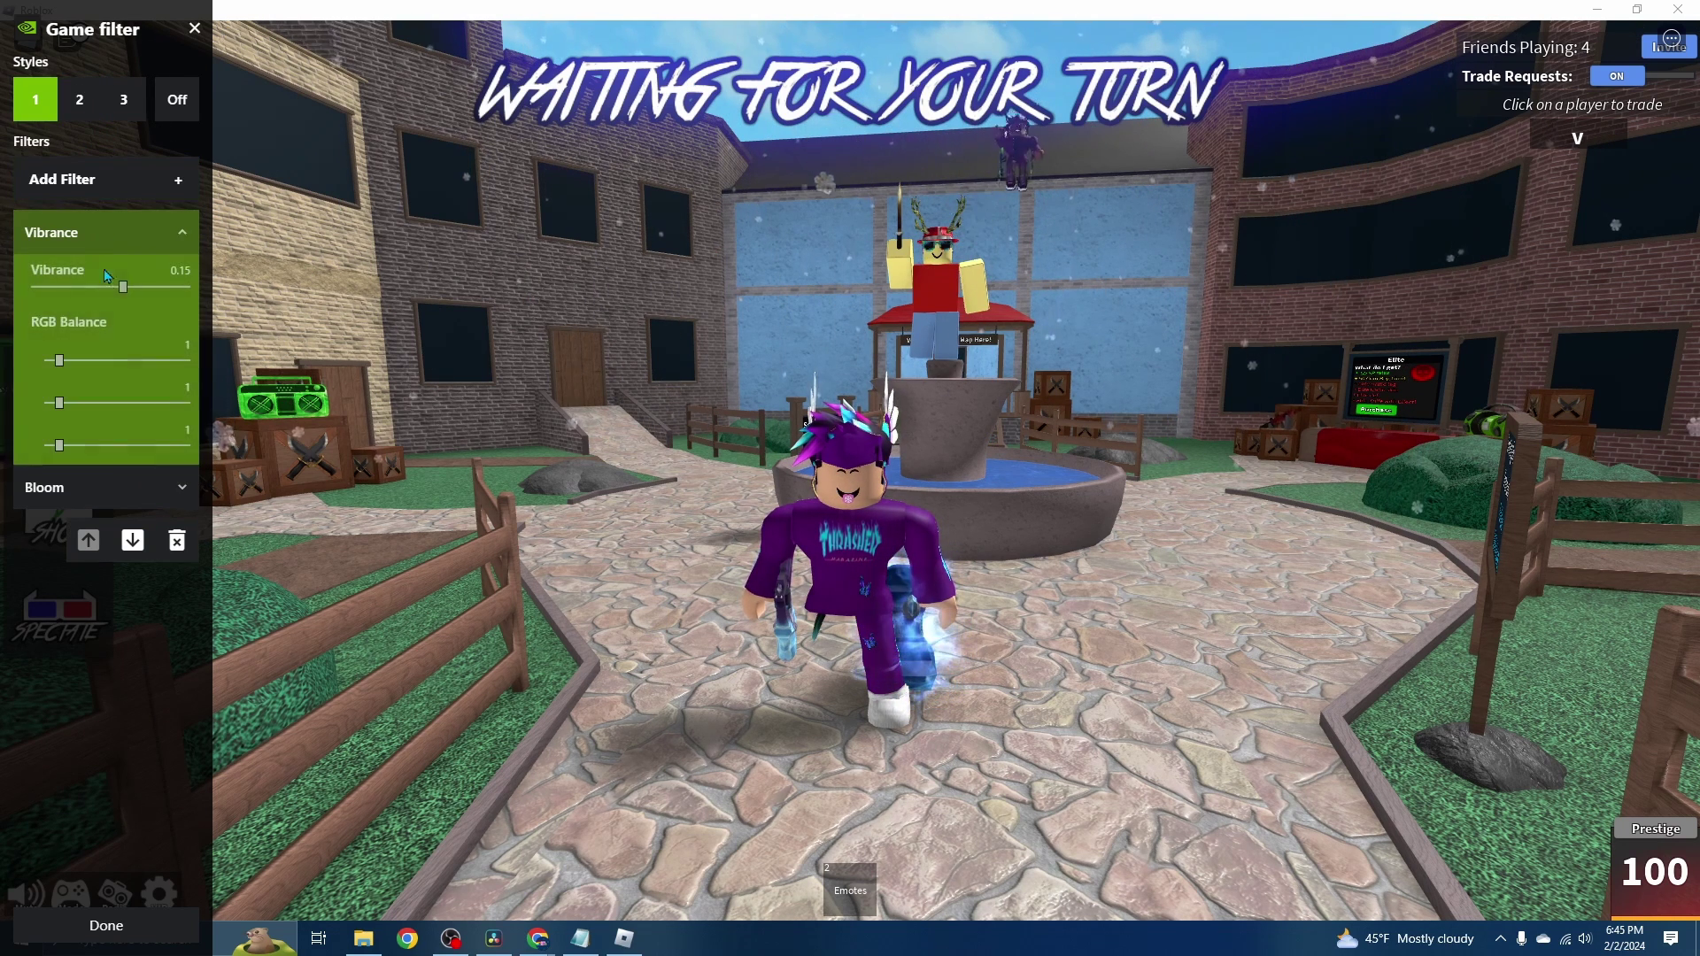
pyautogui.moveTo(150, 288); pyautogui.dragTo(180, 288)
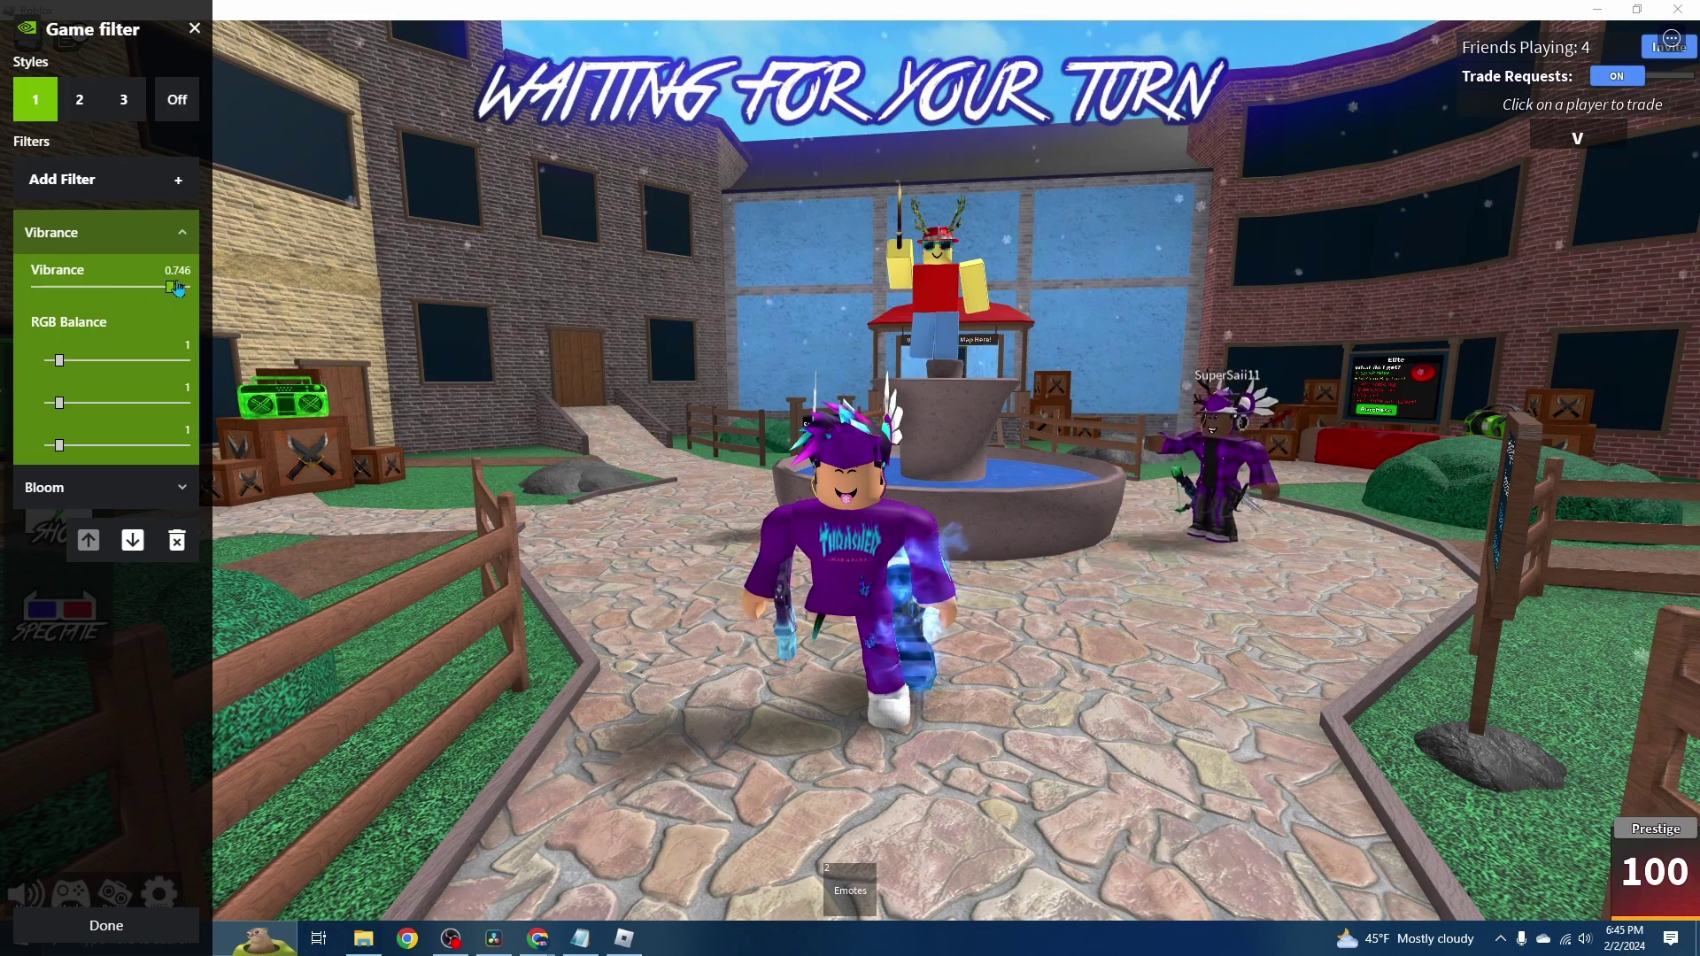
pyautogui.click(102, 193)
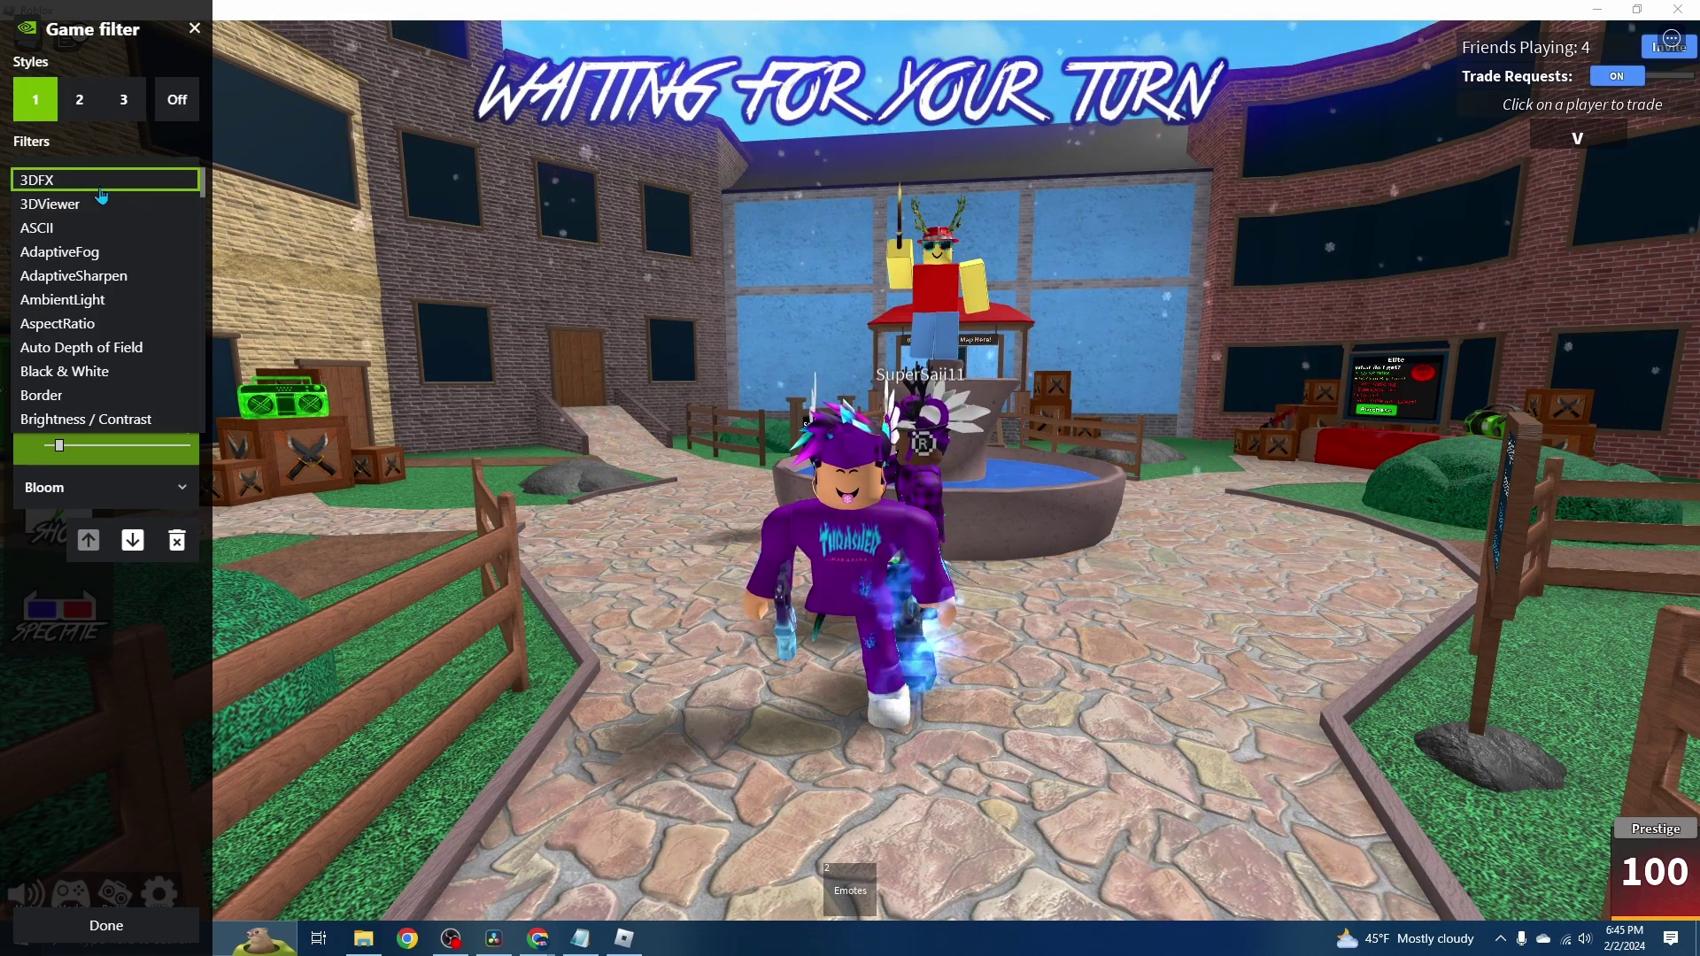
pyautogui.click(62, 300)
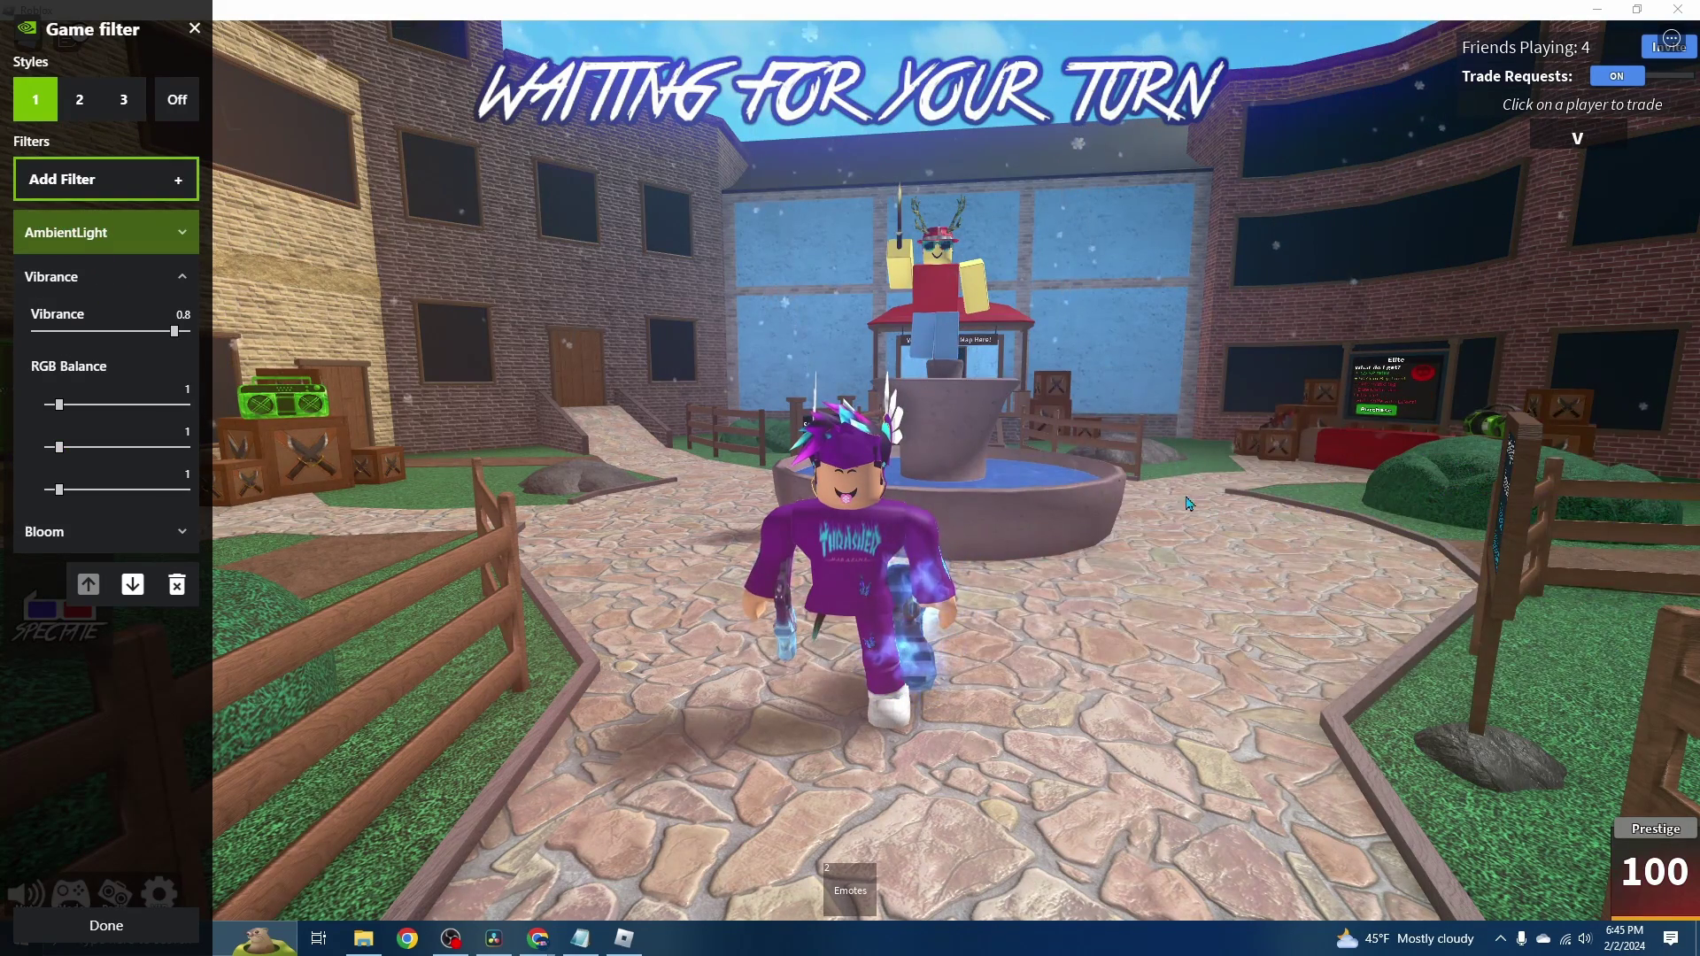
# Close the filter panel, walk the avatar around the lobby, and go fullscreen.
pyautogui.click(168, 923)
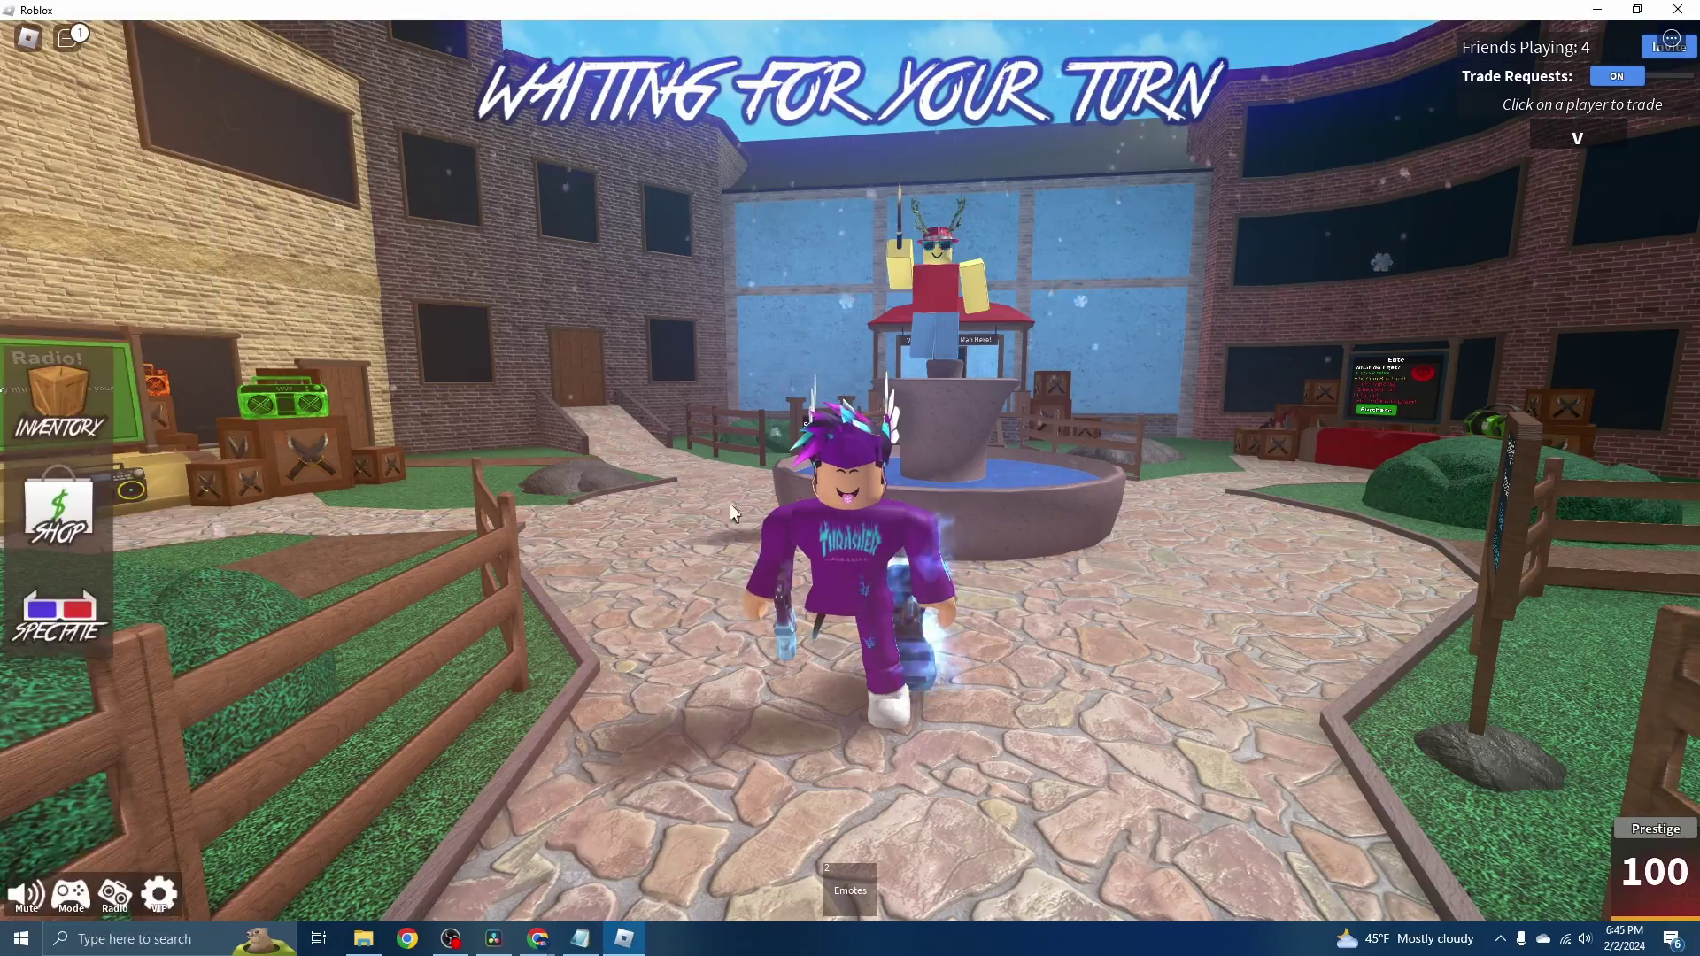
pyautogui.press('s')
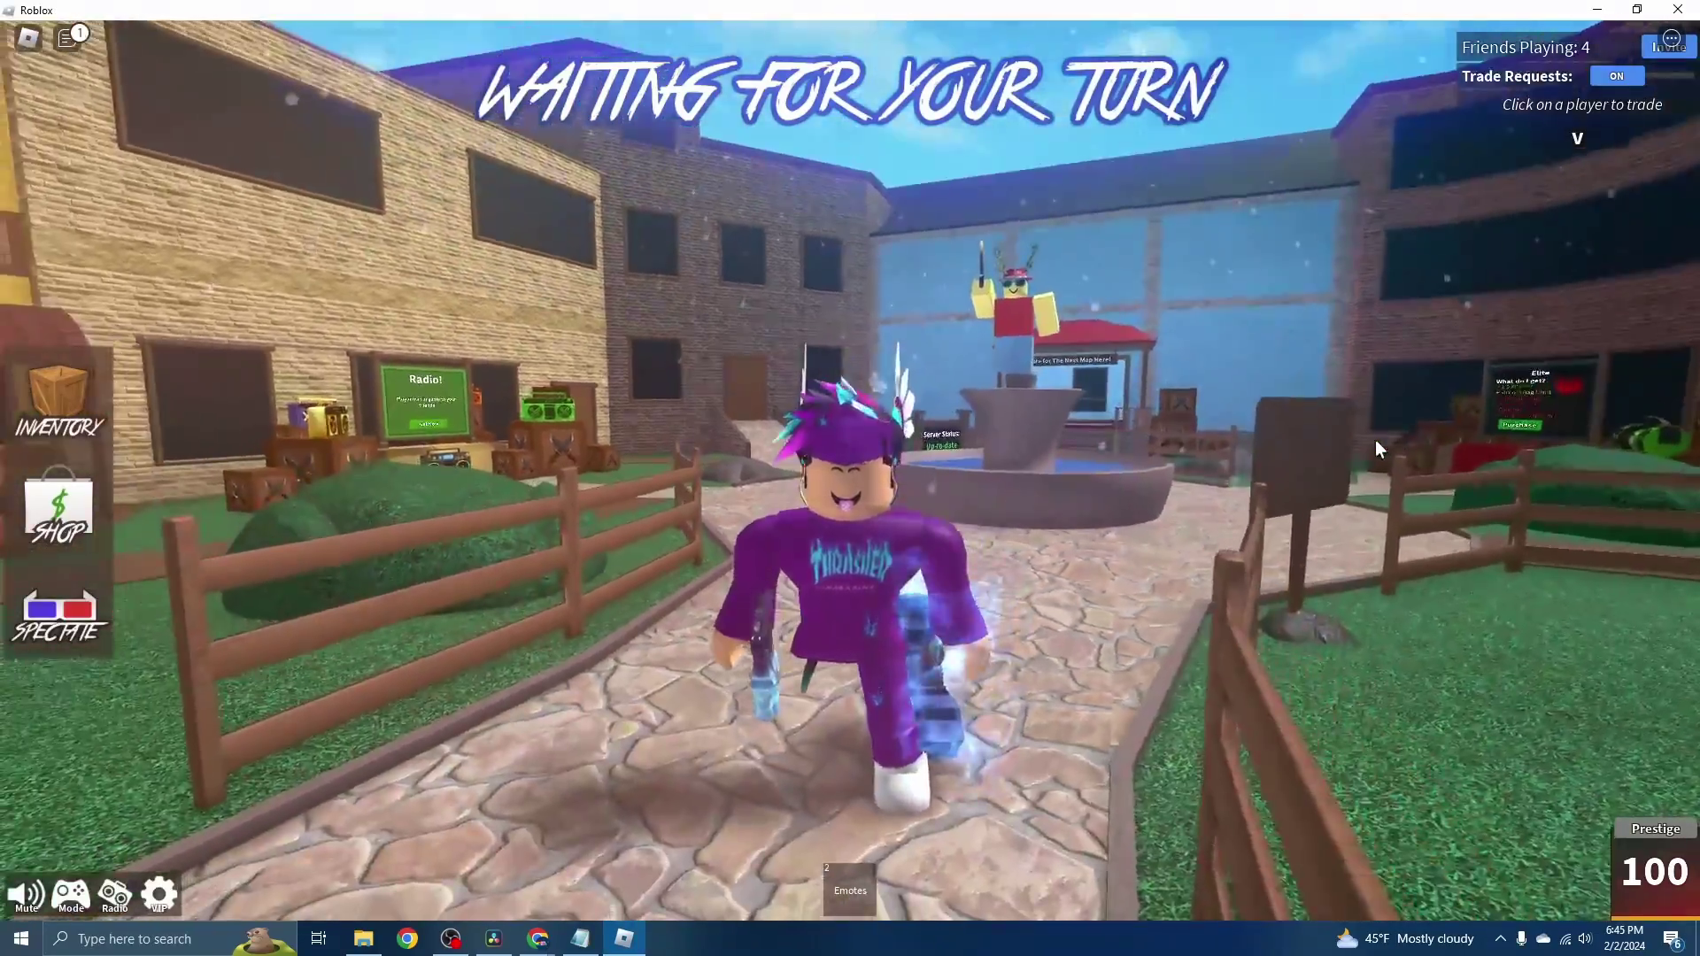
pyautogui.press('w')
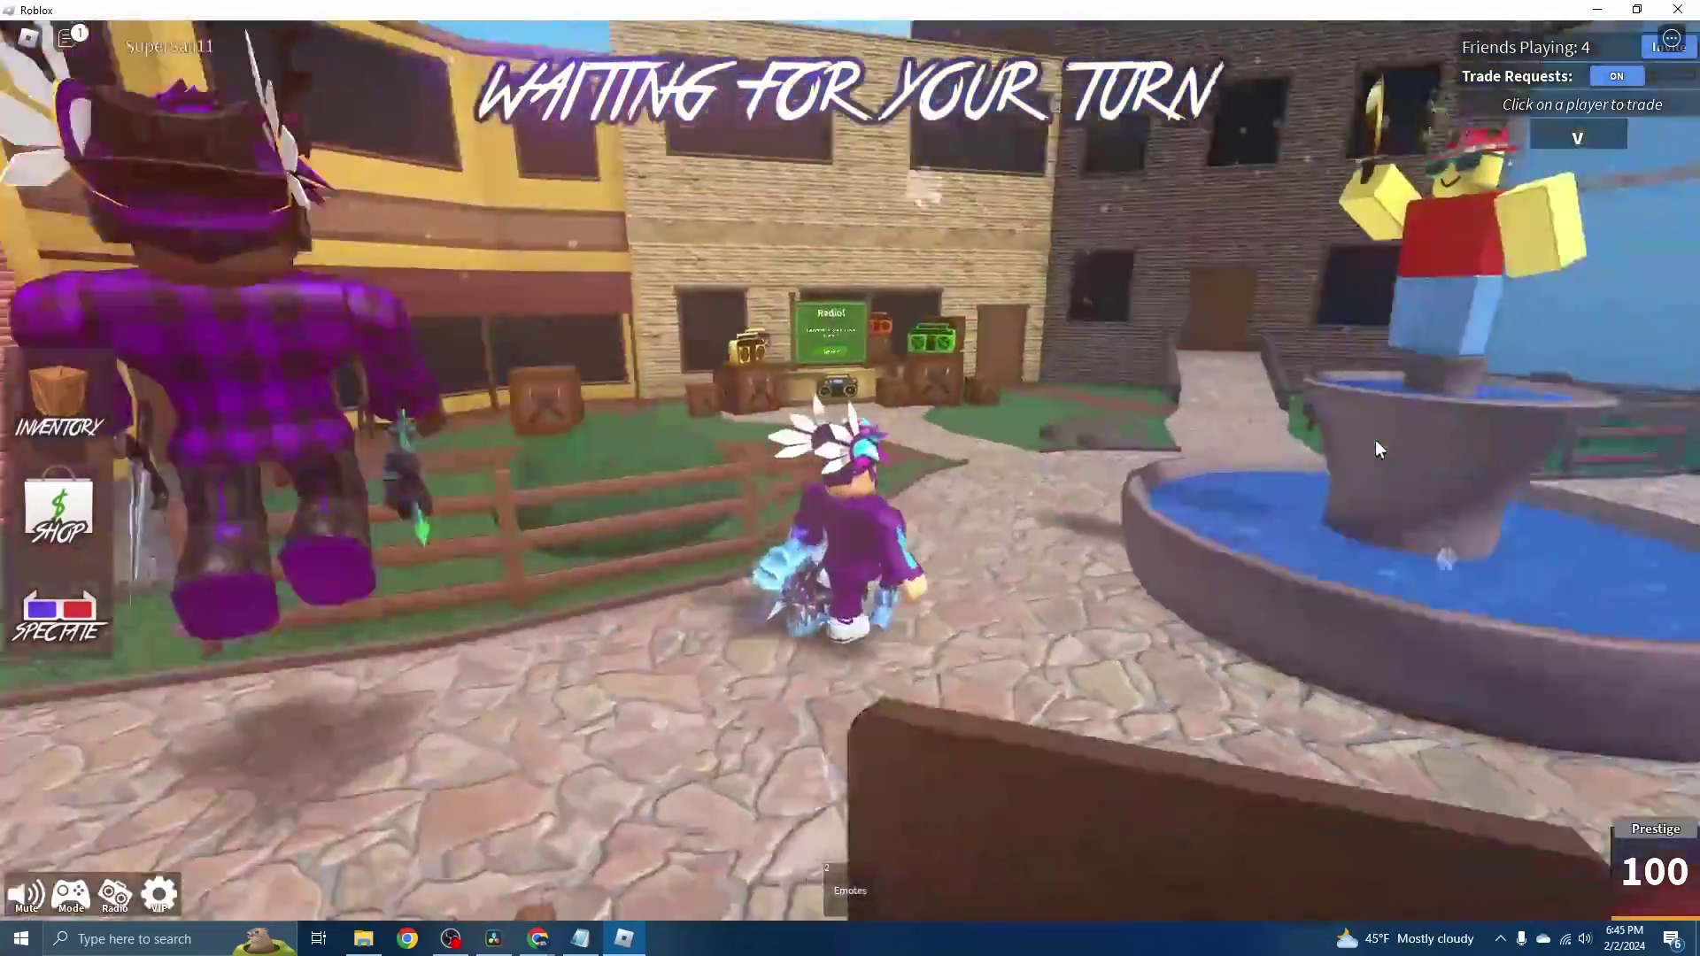
pyautogui.press('s')
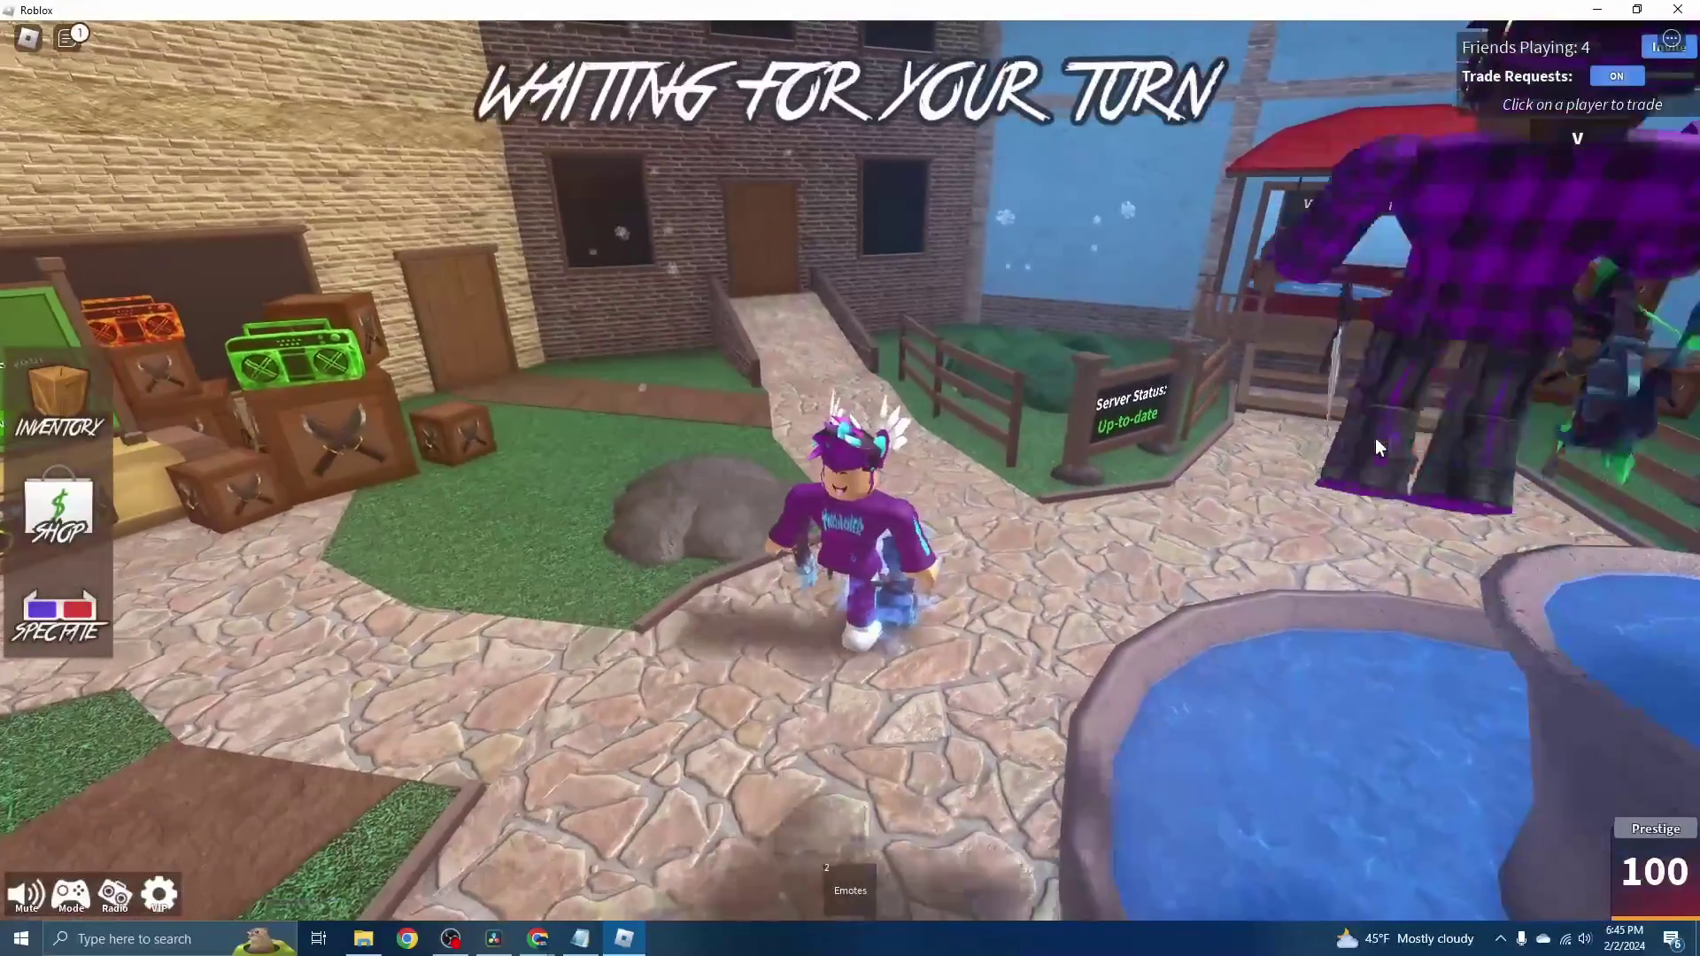
pyautogui.press('F11')
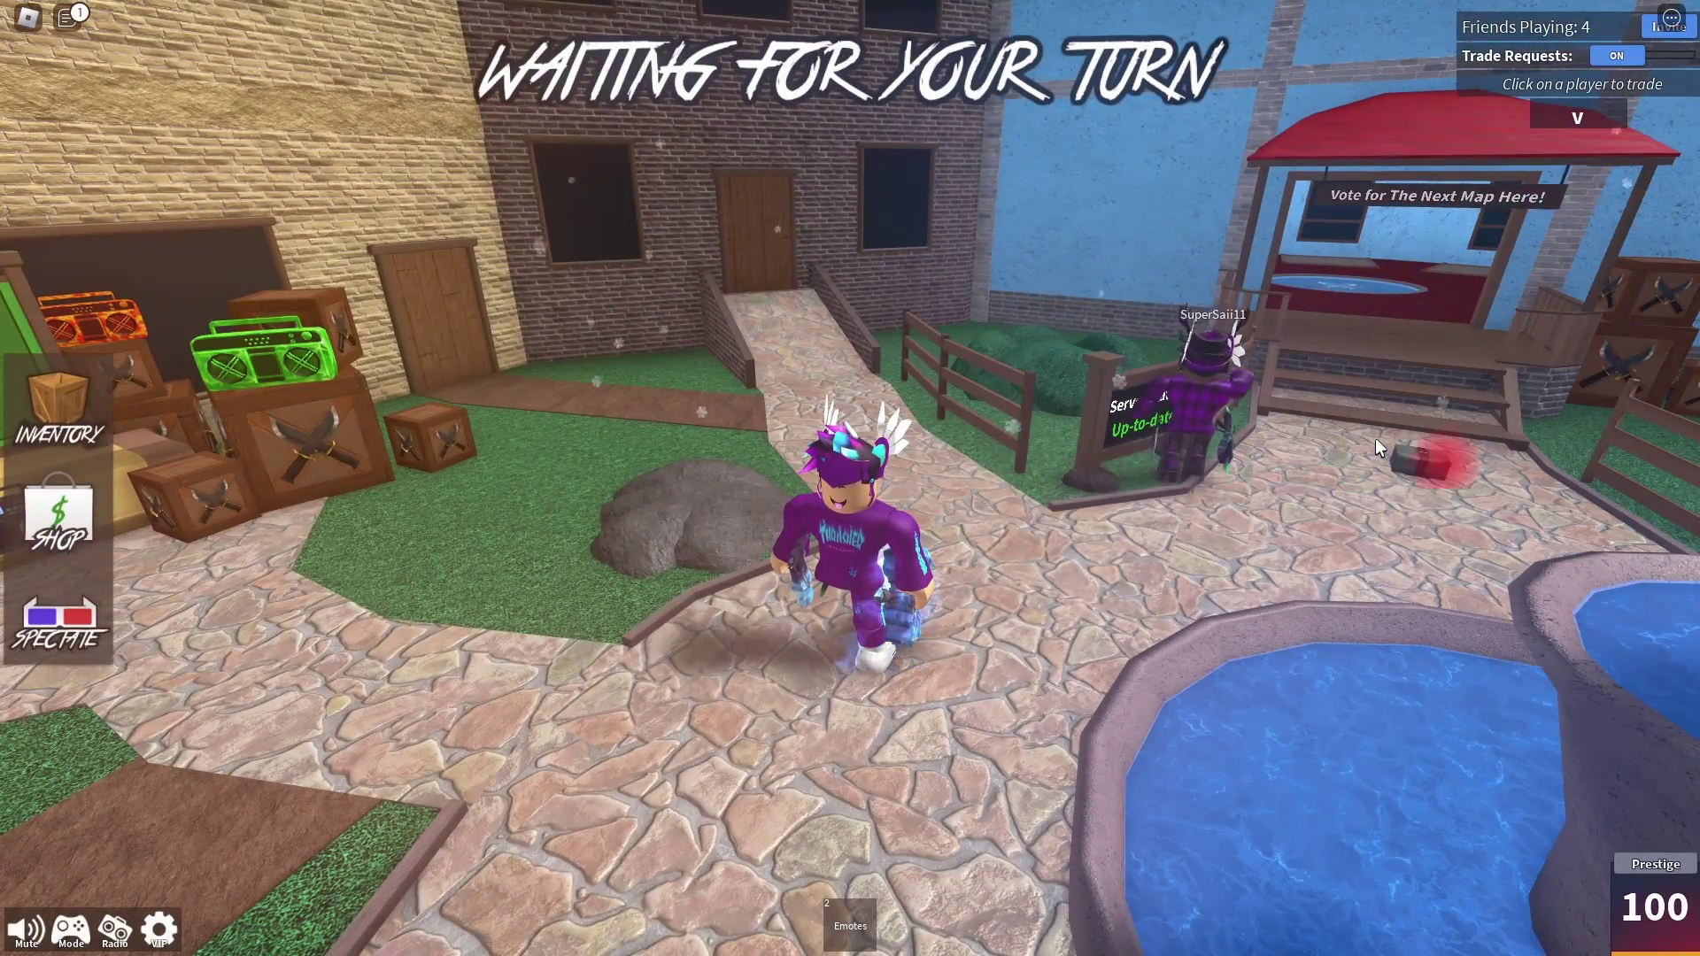
# Compare the empty filter style 2 in-game, then hide the filter panel.
pyautogui.hotkey('alt', 'F3')
pyautogui.click(78, 98)
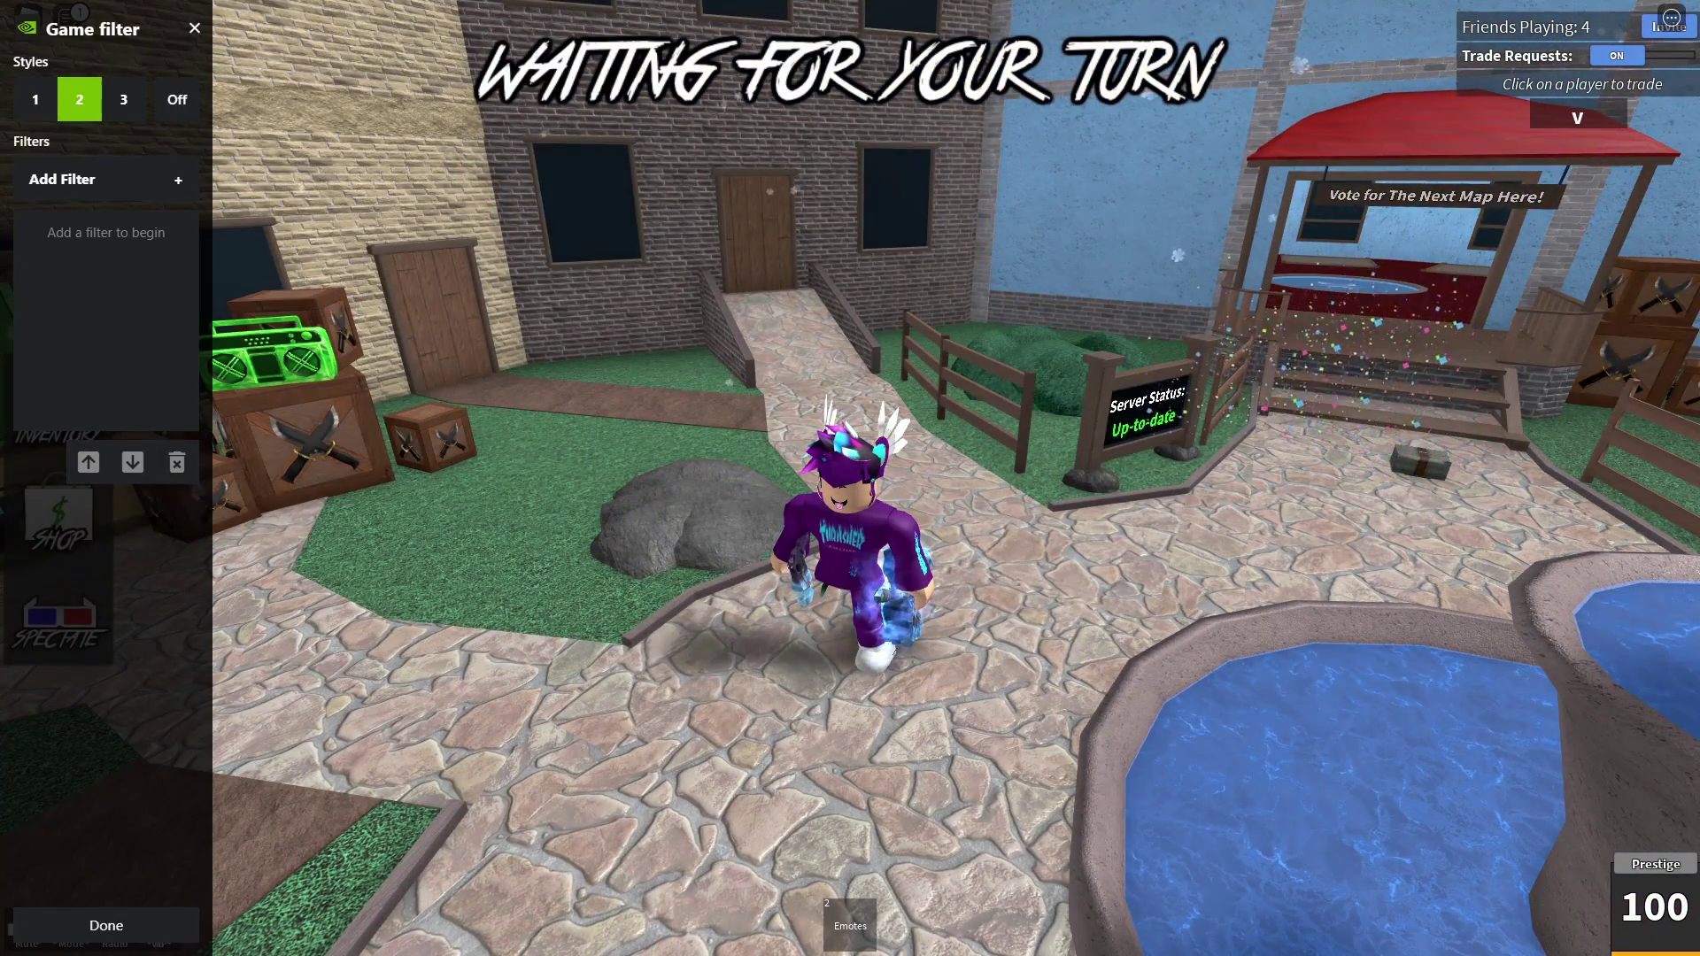
pyautogui.press('a')
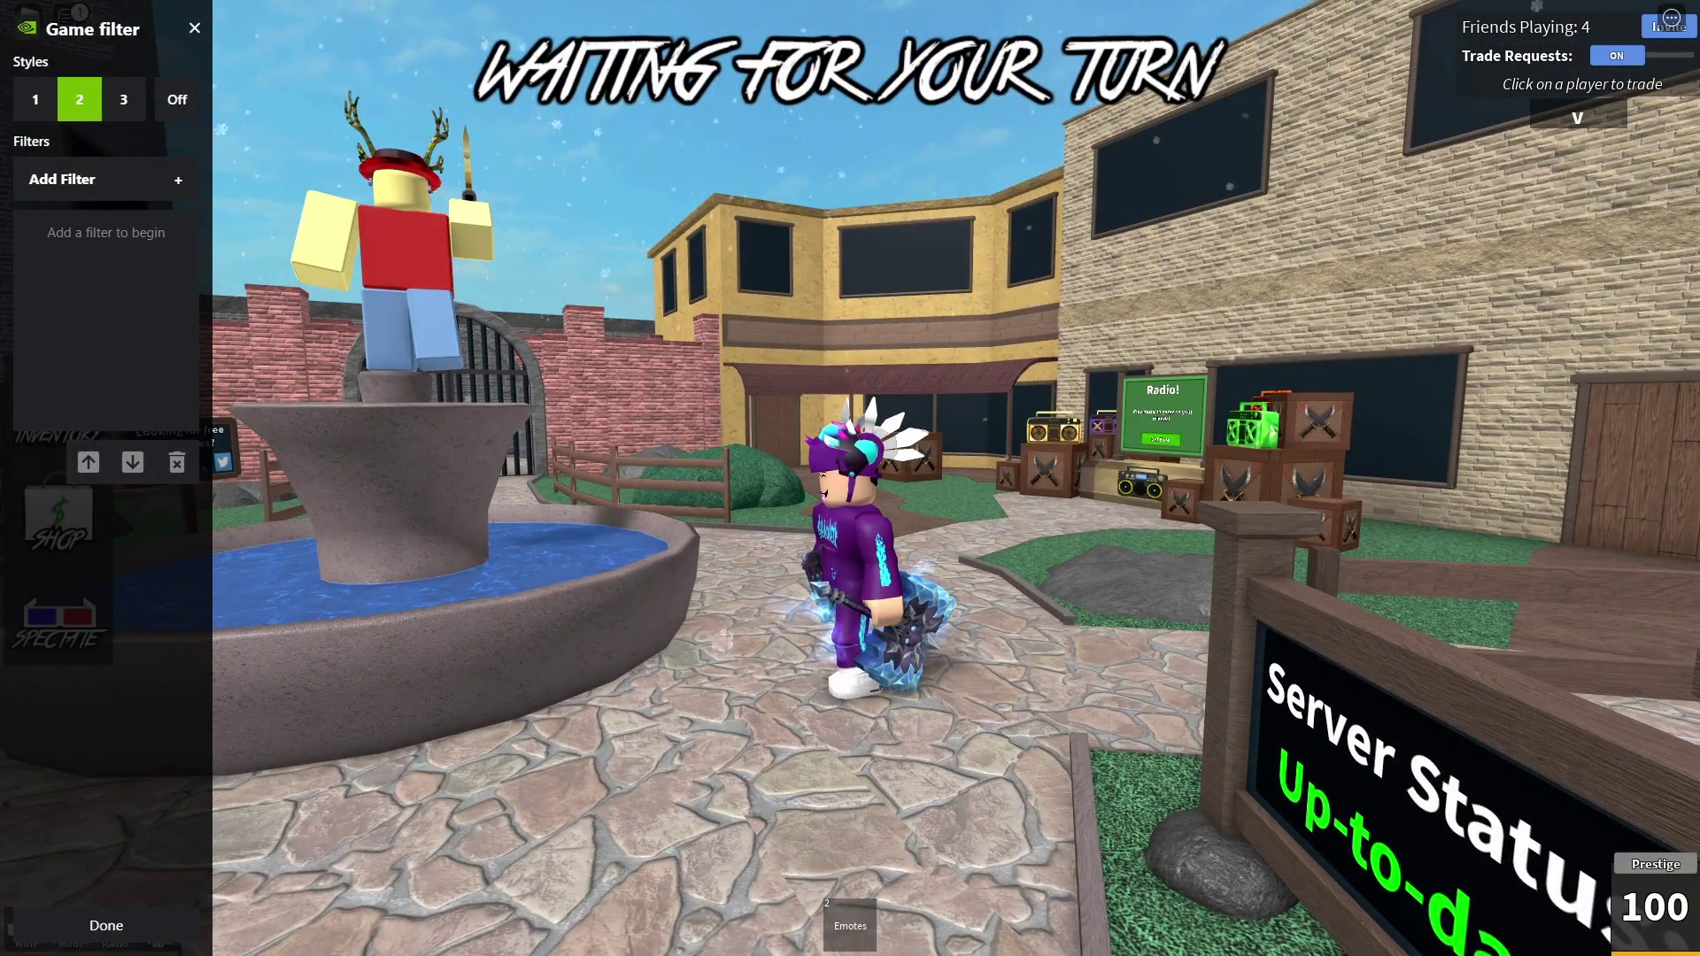
pyautogui.hotkey('alt', 'F3')
pyautogui.hotkey('alt', 'F3')
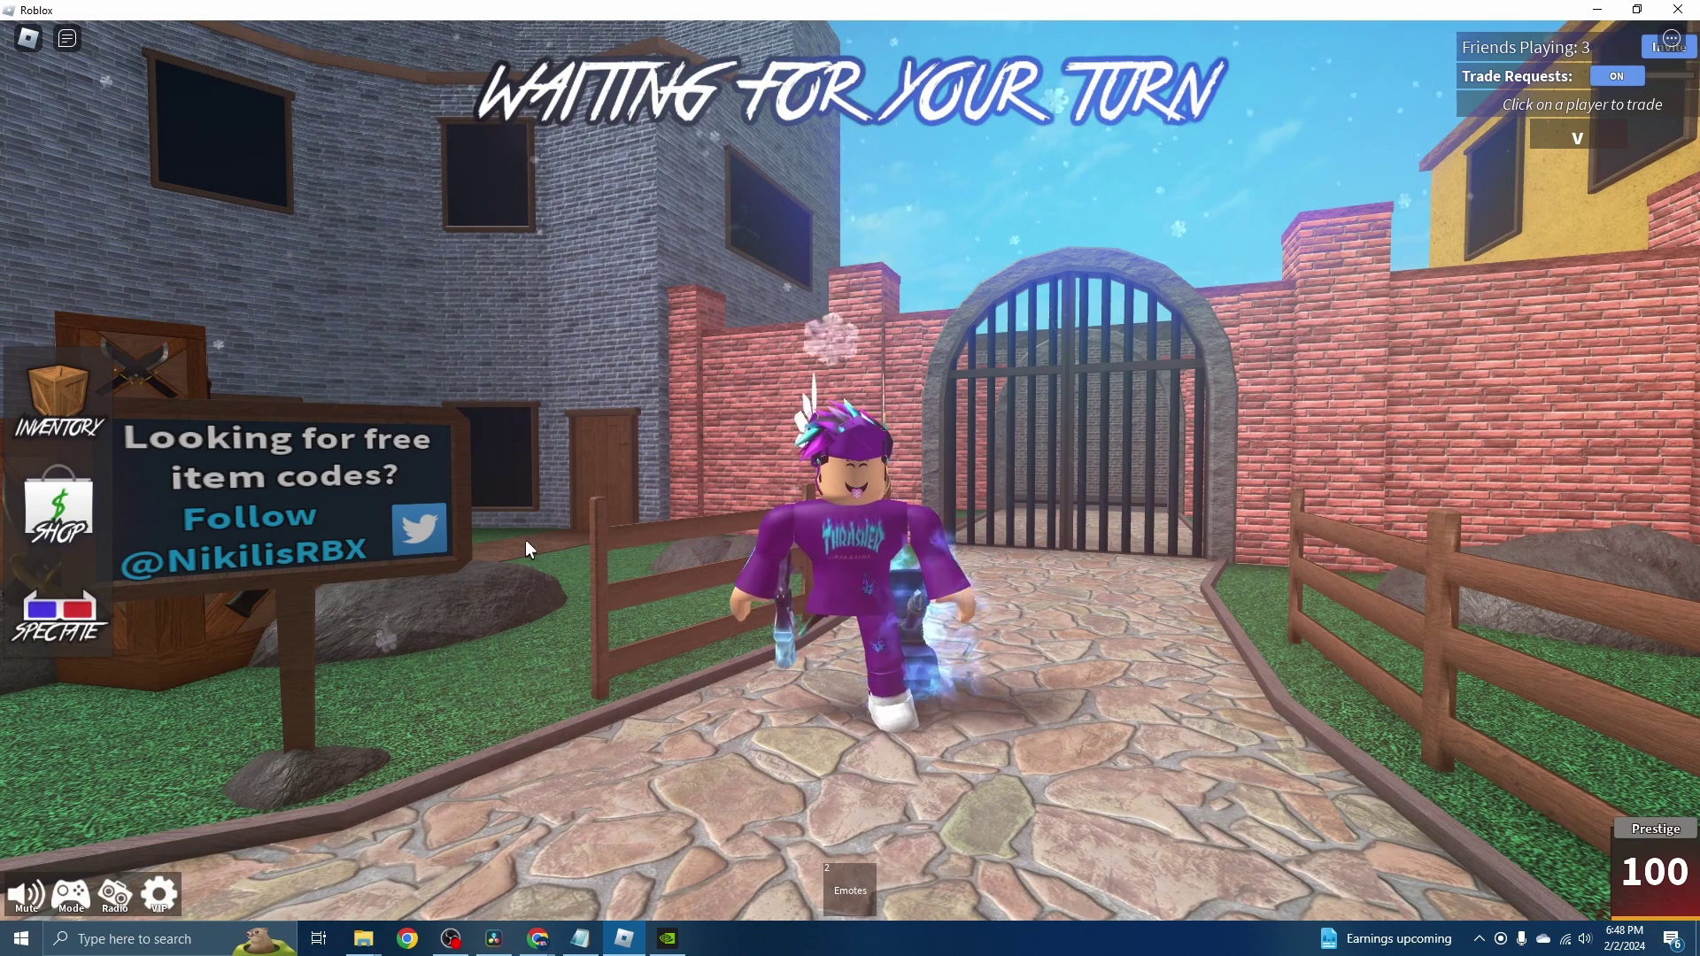
# Check the Game Filter from the Alt+Z overlay, then search Windows for 'geforce'.
pyautogui.hotkey('alt', 'z')
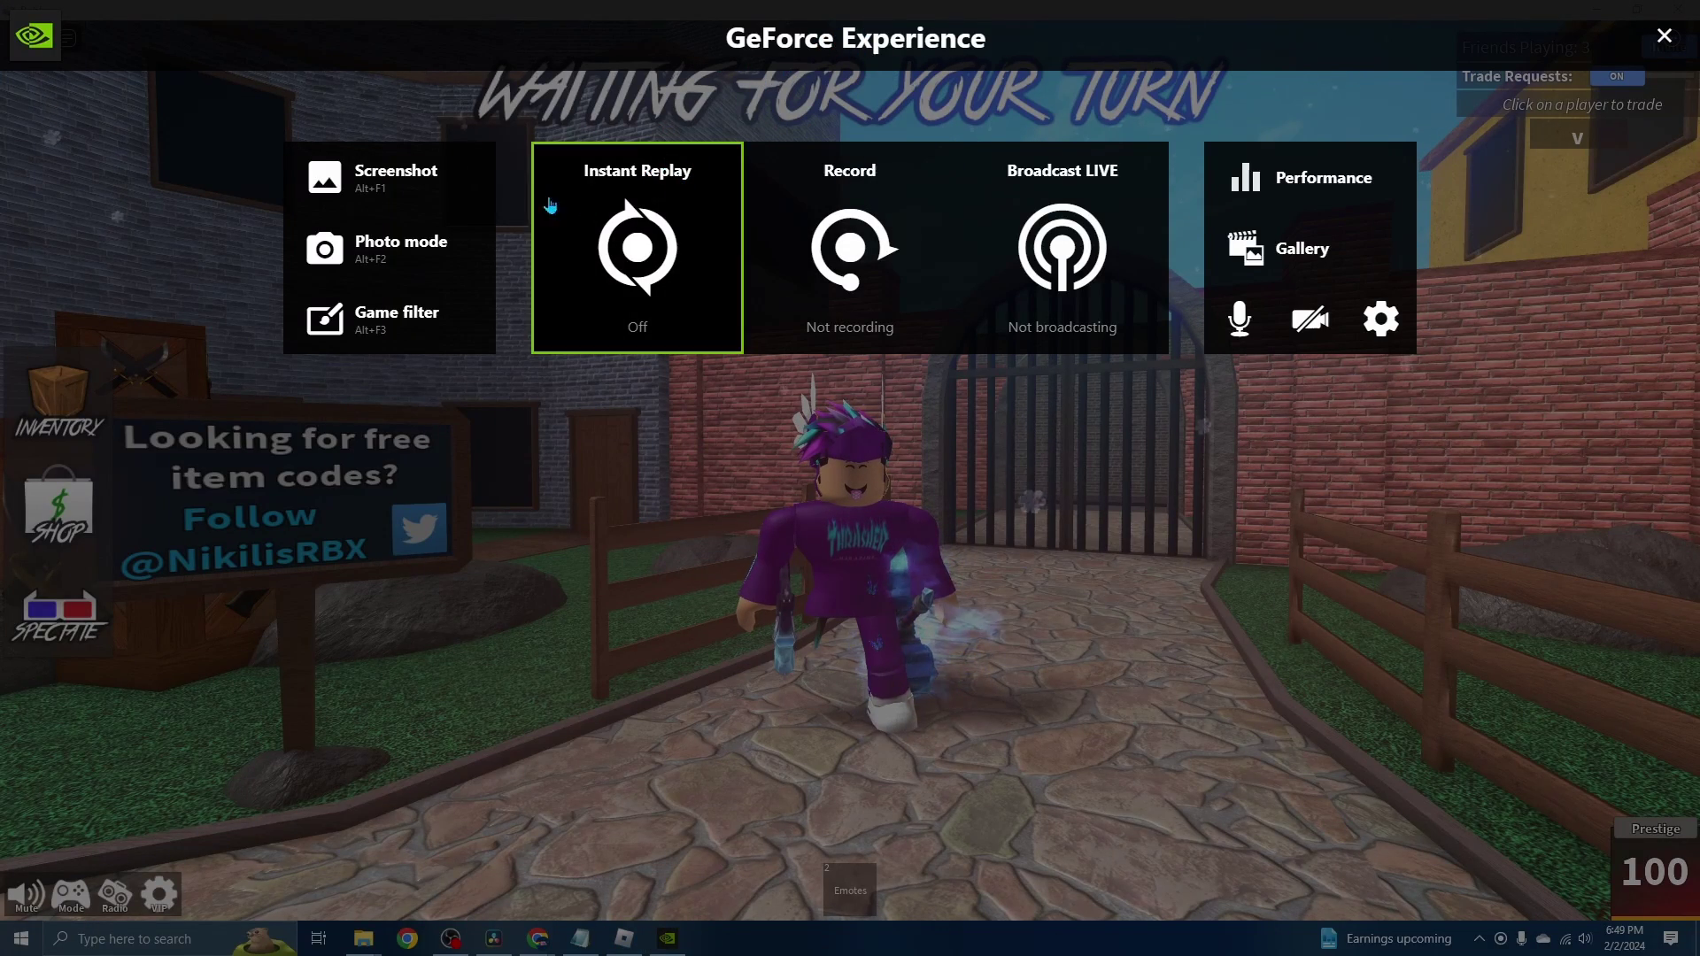
pyautogui.click(395, 334)
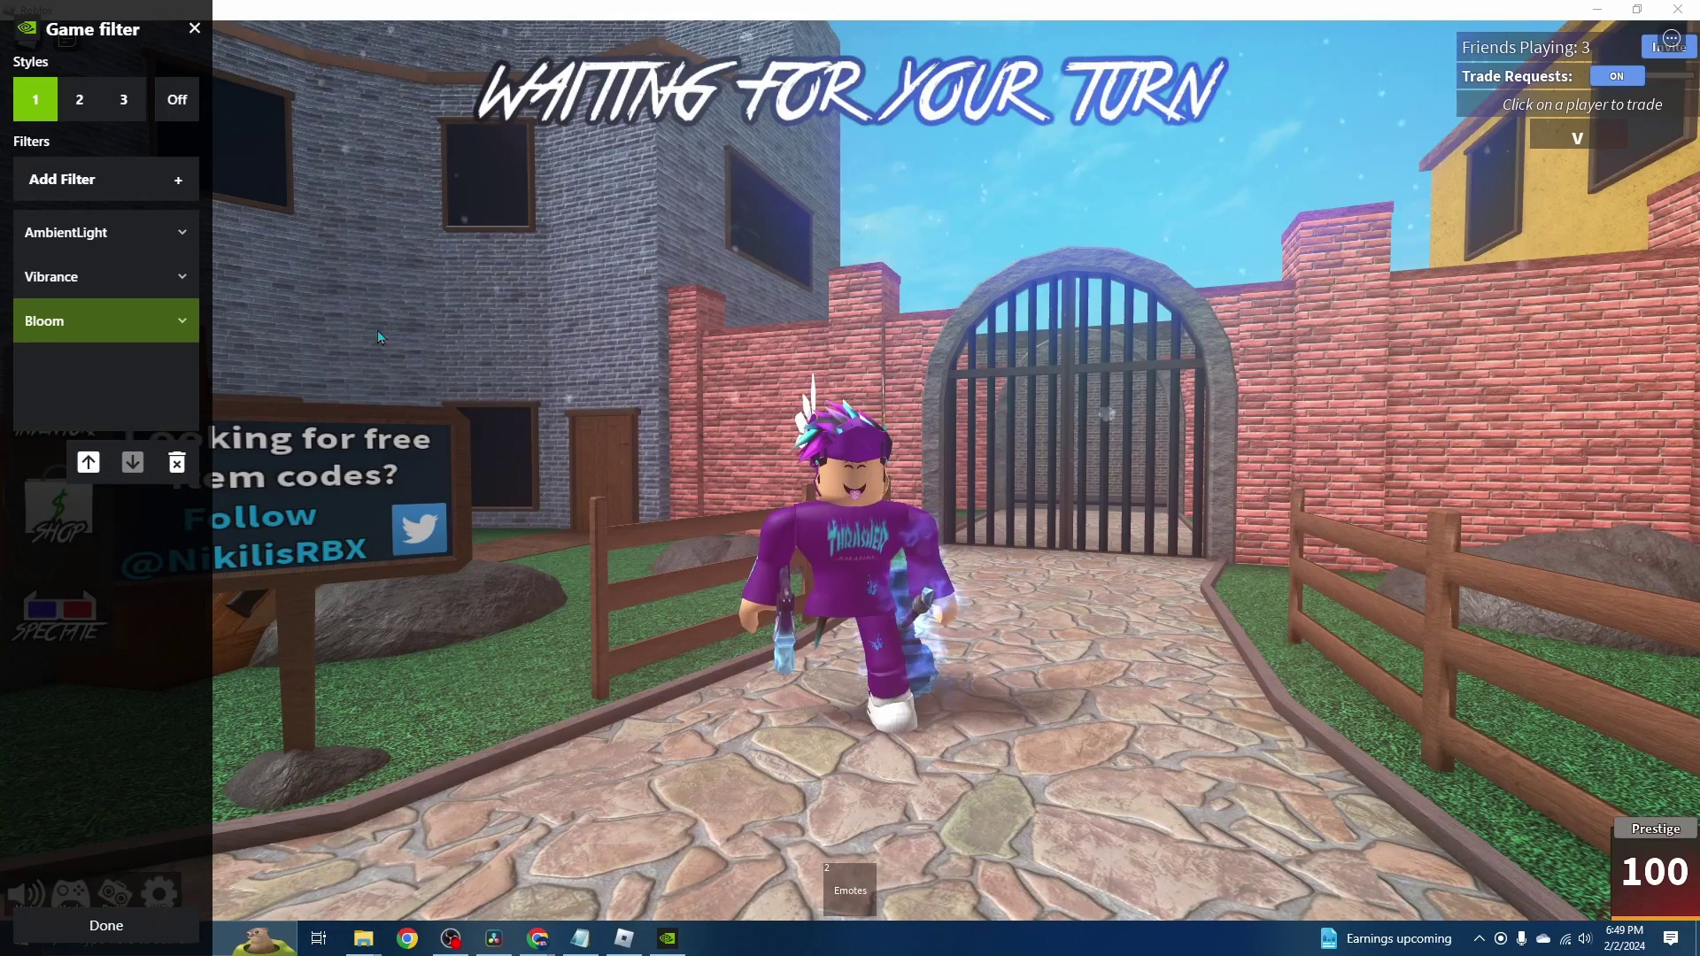
pyautogui.click(170, 925)
pyautogui.click(162, 940)
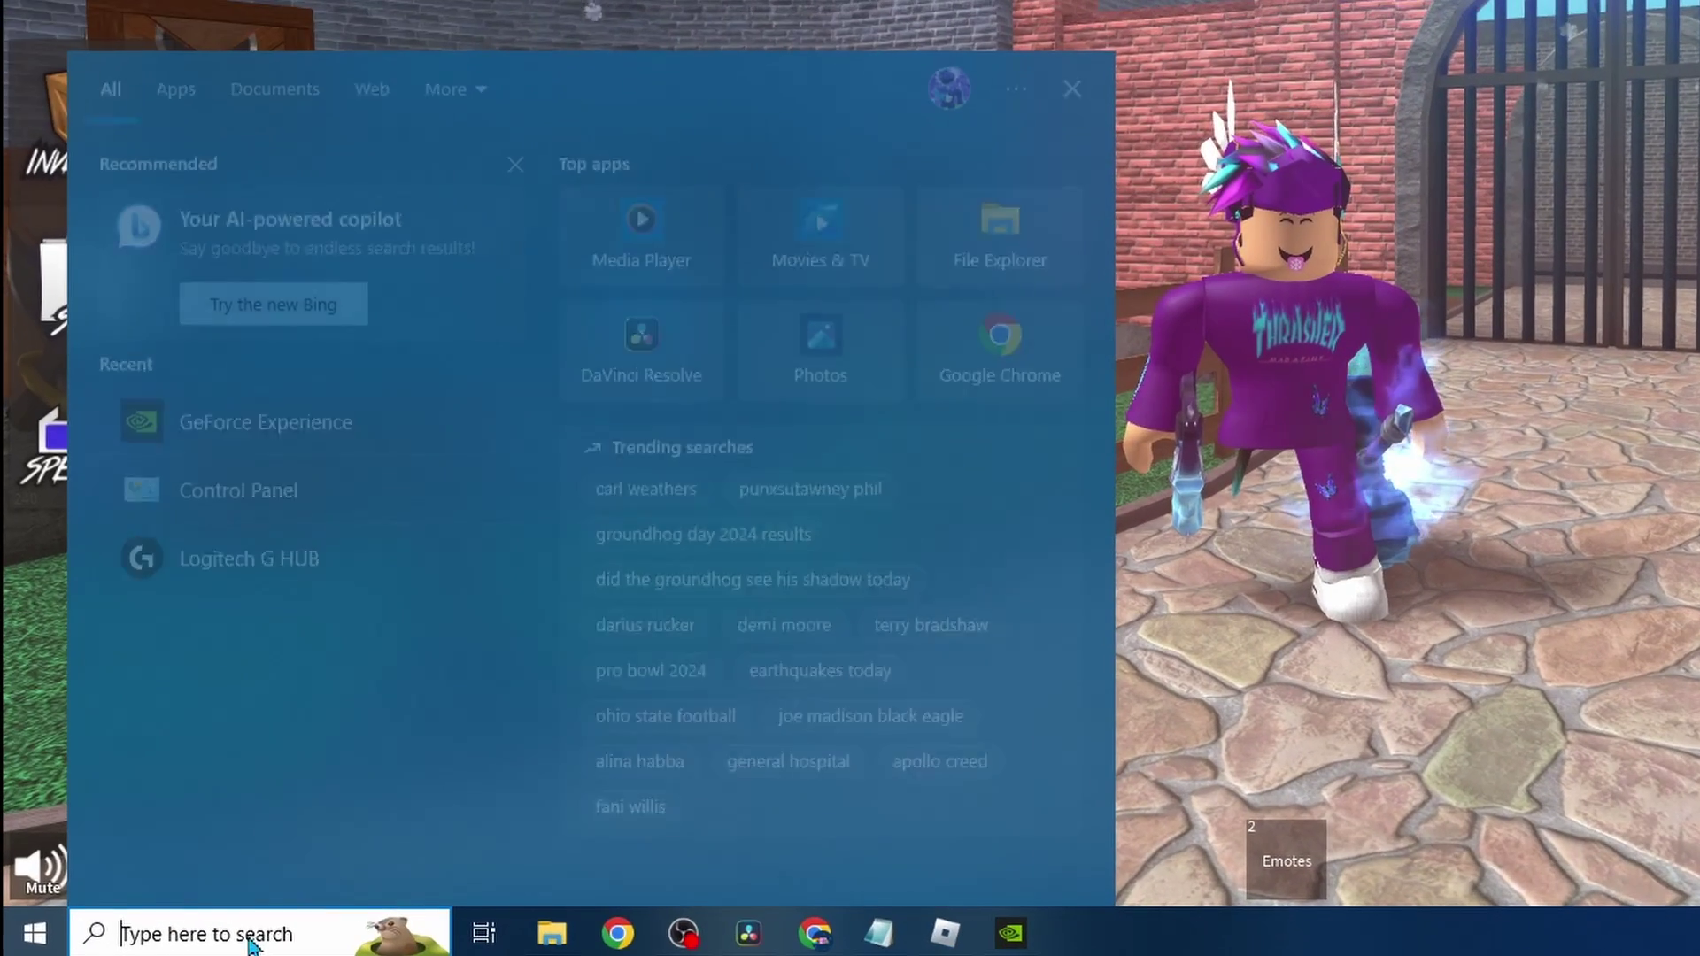
pyautogui.write('ge')
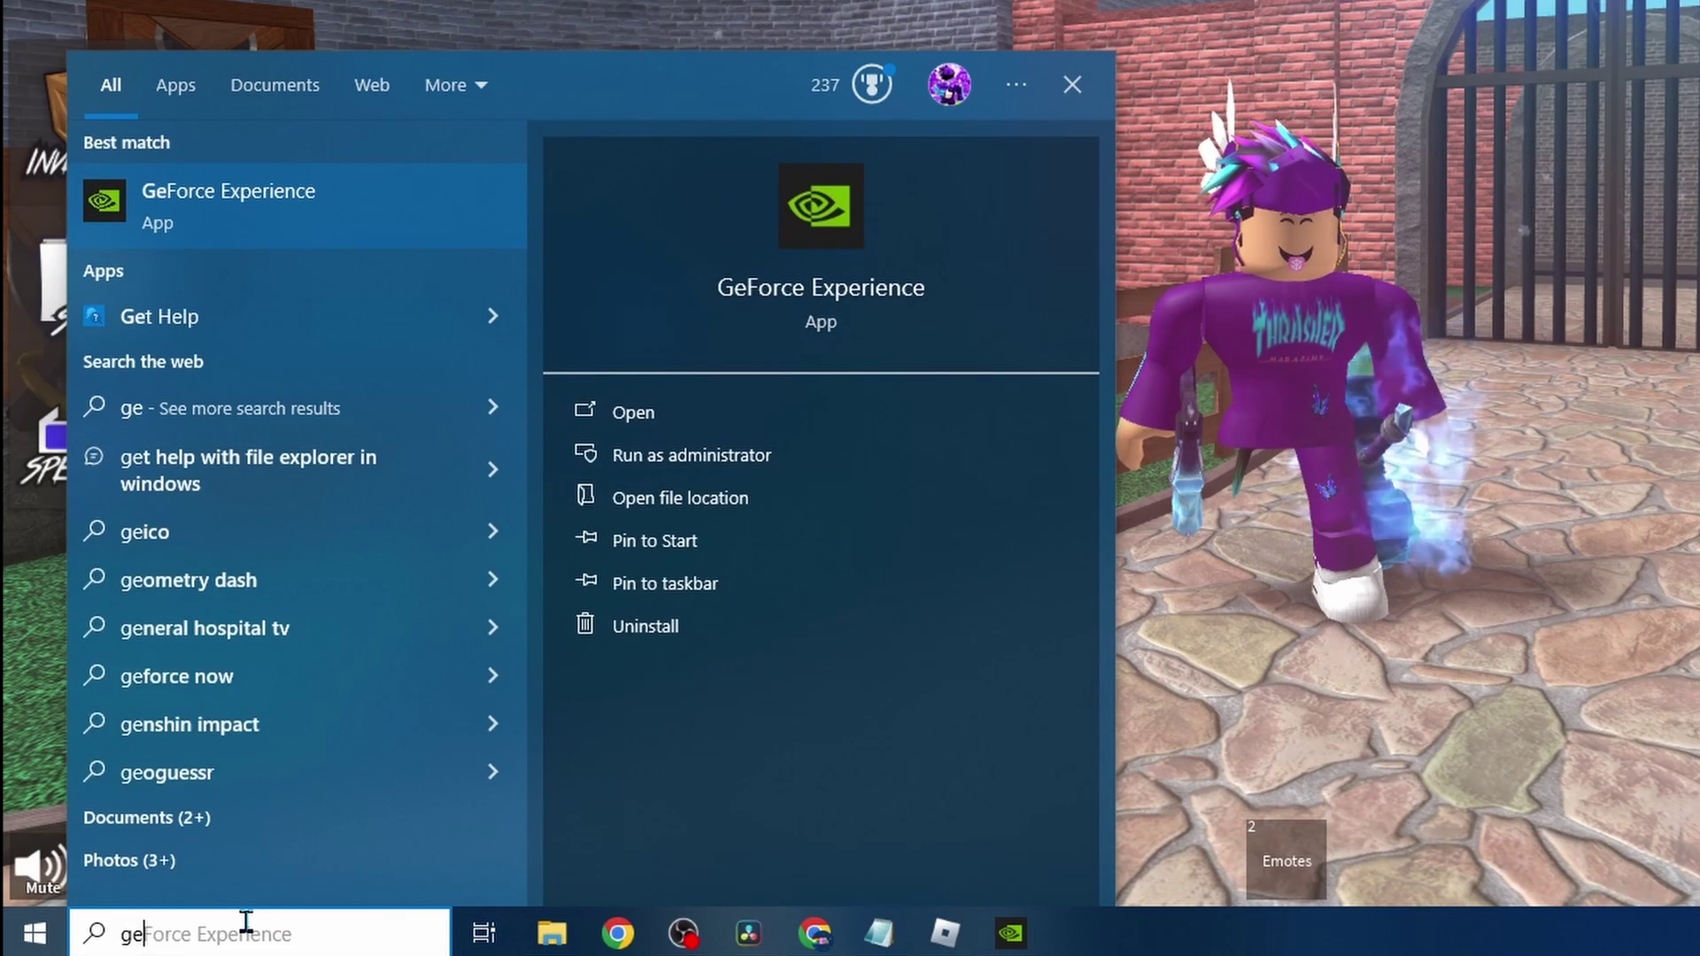
pyautogui.write('force')
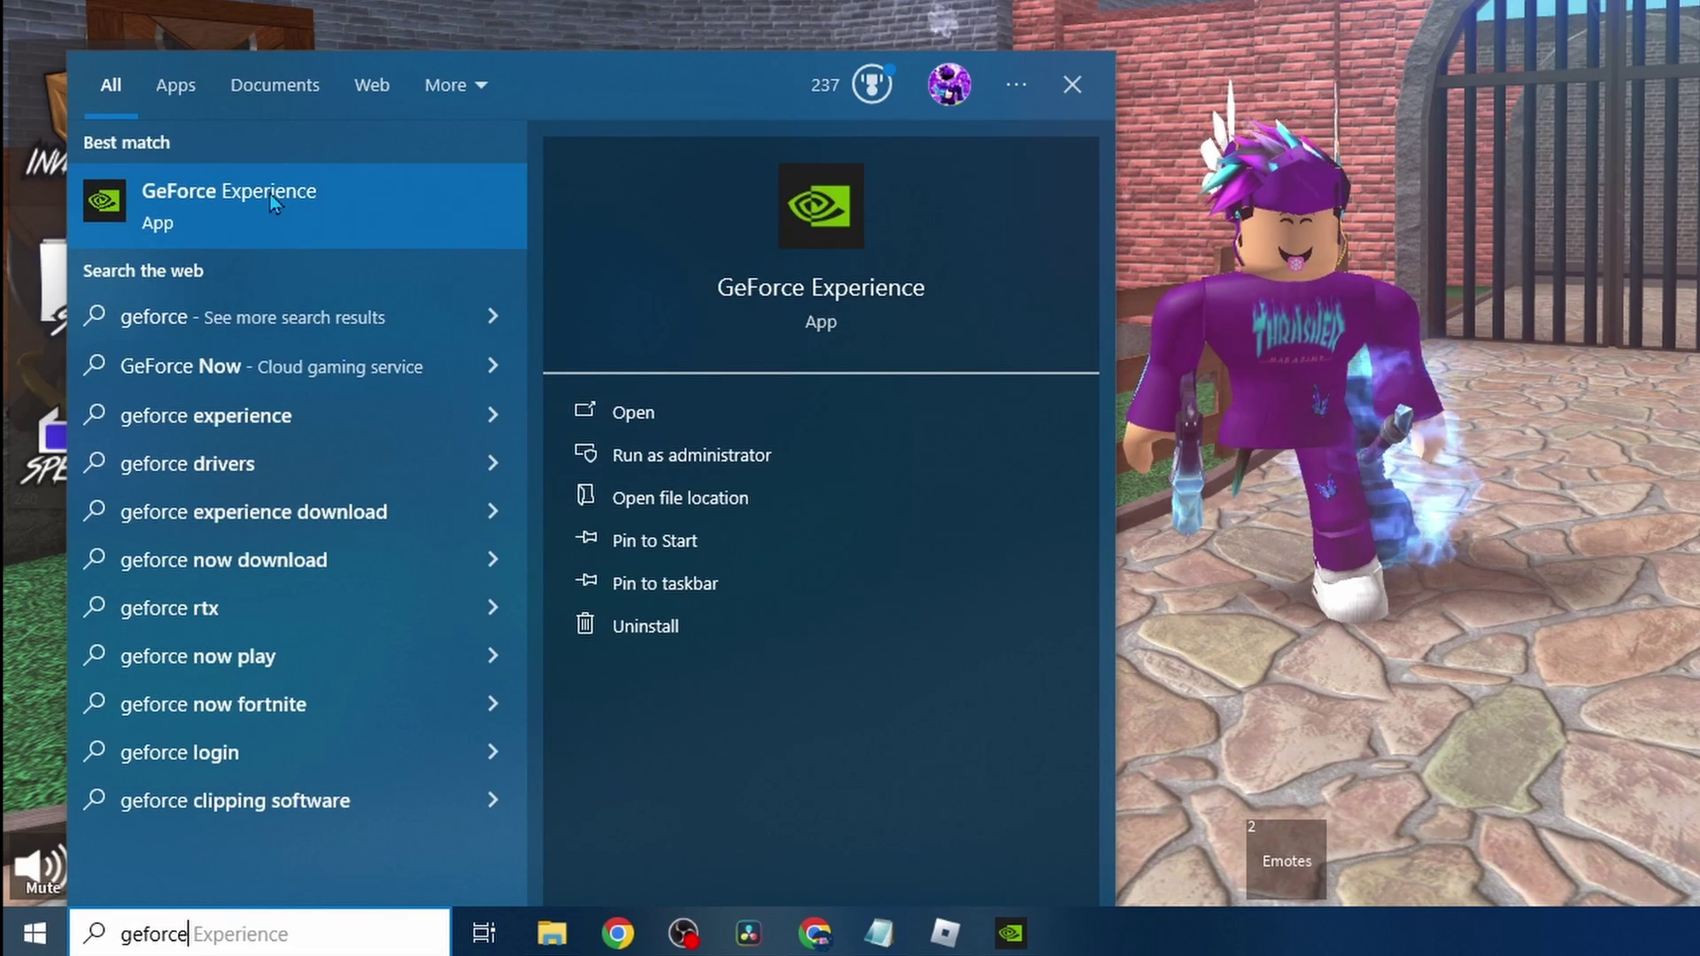
# Launch GeForce Experience and move from the Home library to the Drivers page.
pyautogui.click(331, 210)
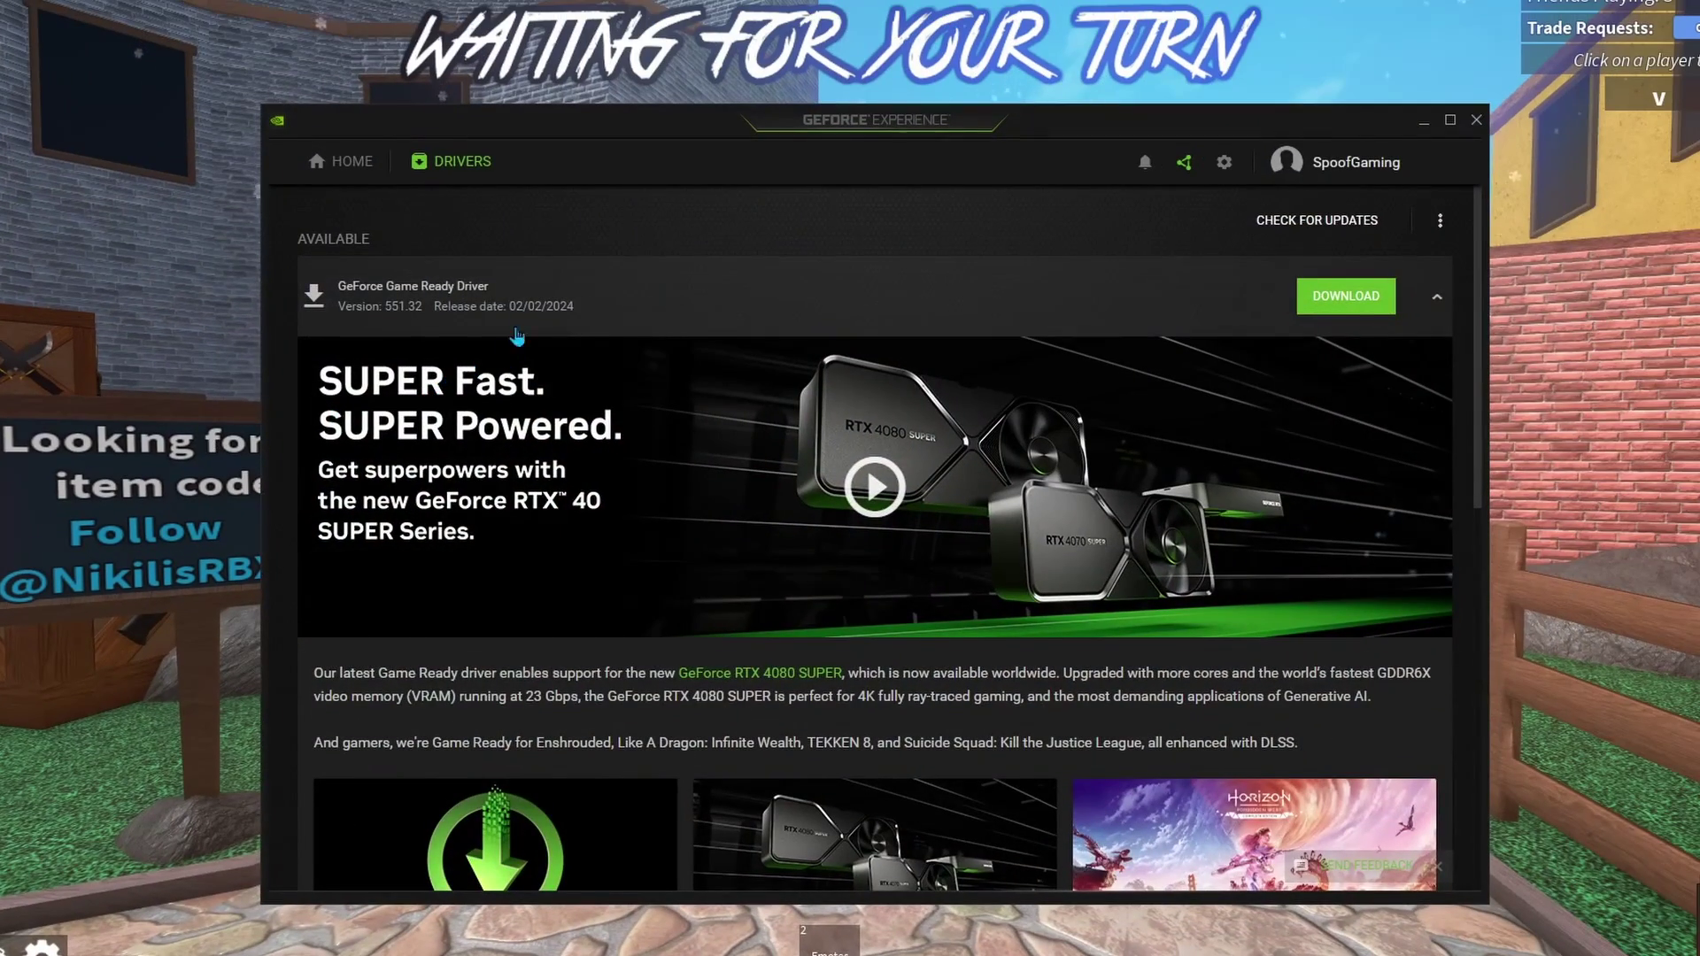
pyautogui.click(349, 161)
pyautogui.click(451, 161)
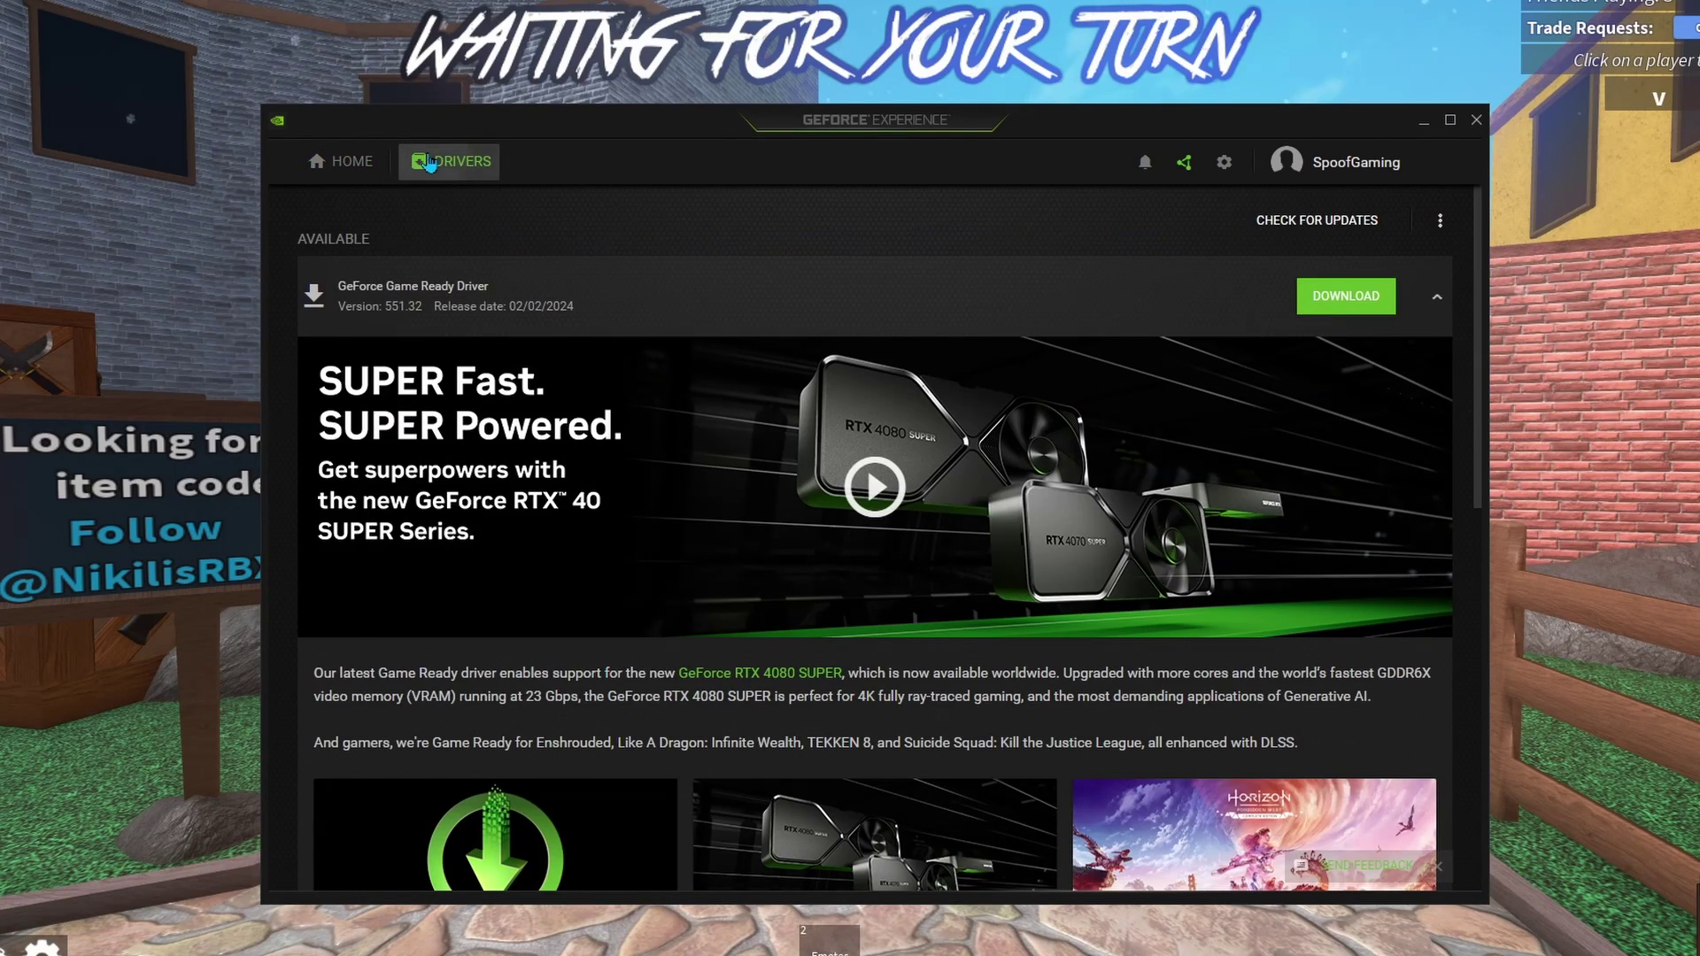